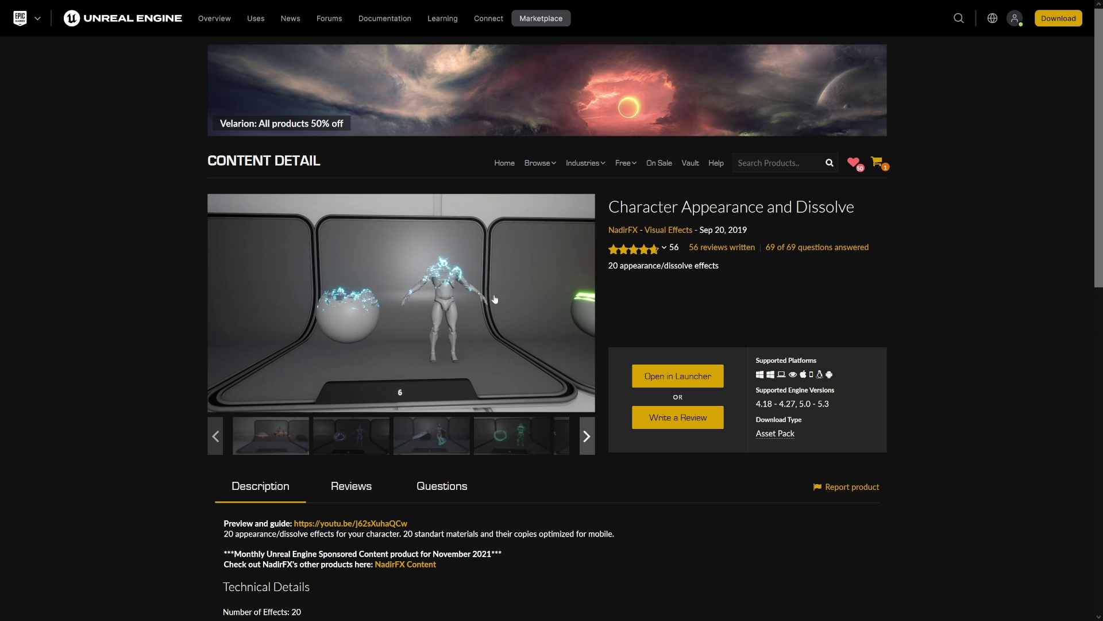
# Step: Browse the preview images of the Character Appearance and Dissolve asset to examine its different dissolve effects
pyautogui.click(386, 438)
pyautogui.click(428, 436)
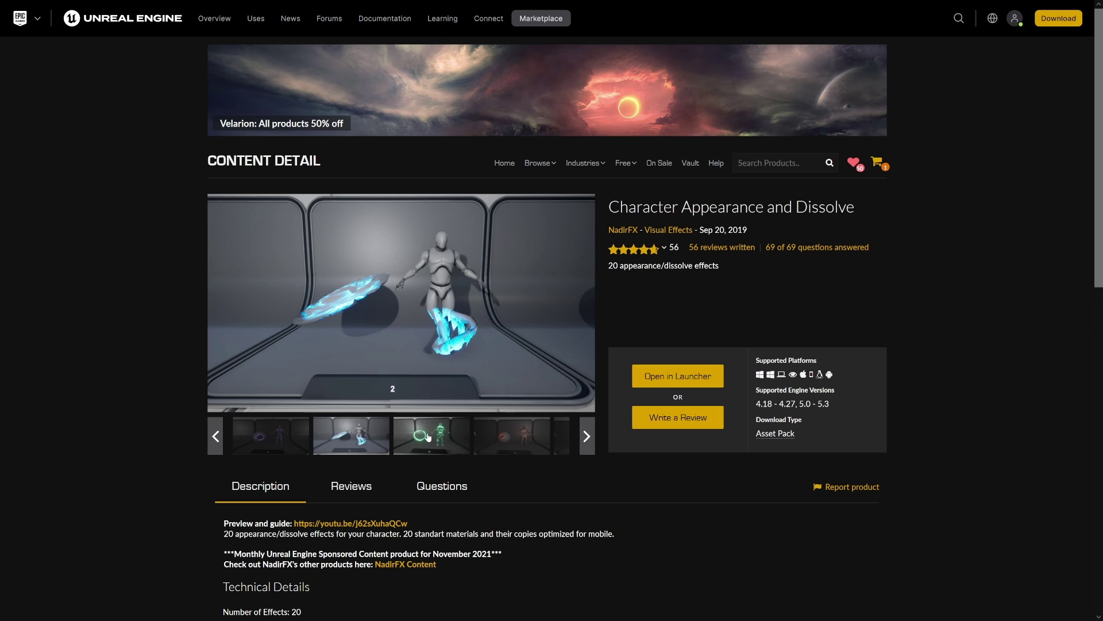
pyautogui.click(431, 436)
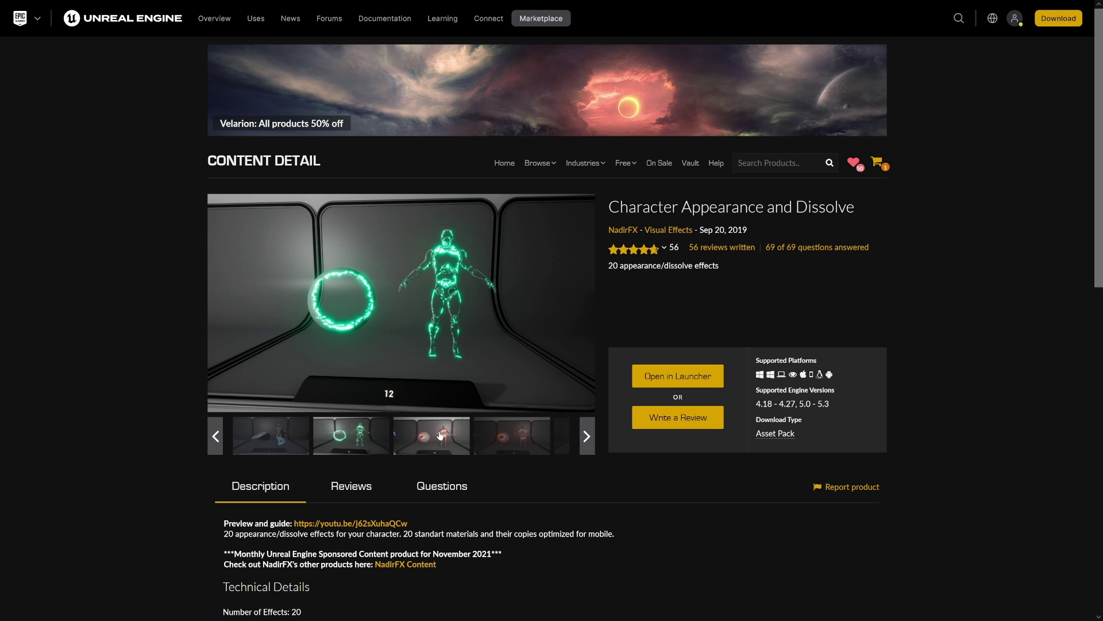
pyautogui.click(440, 435)
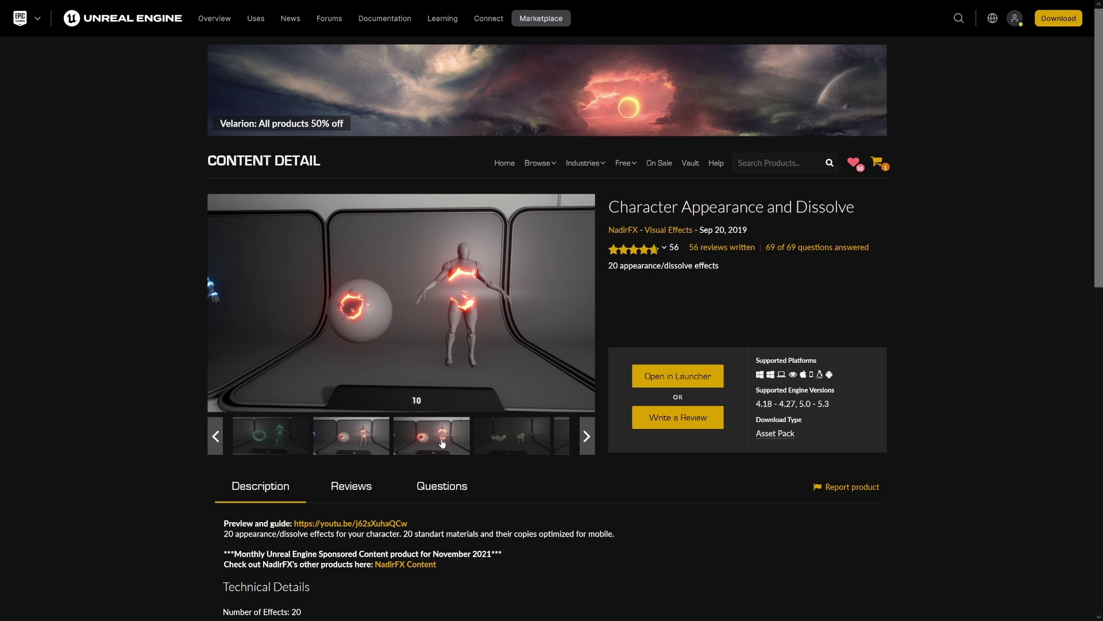
pyautogui.click(480, 452)
pyautogui.click(440, 437)
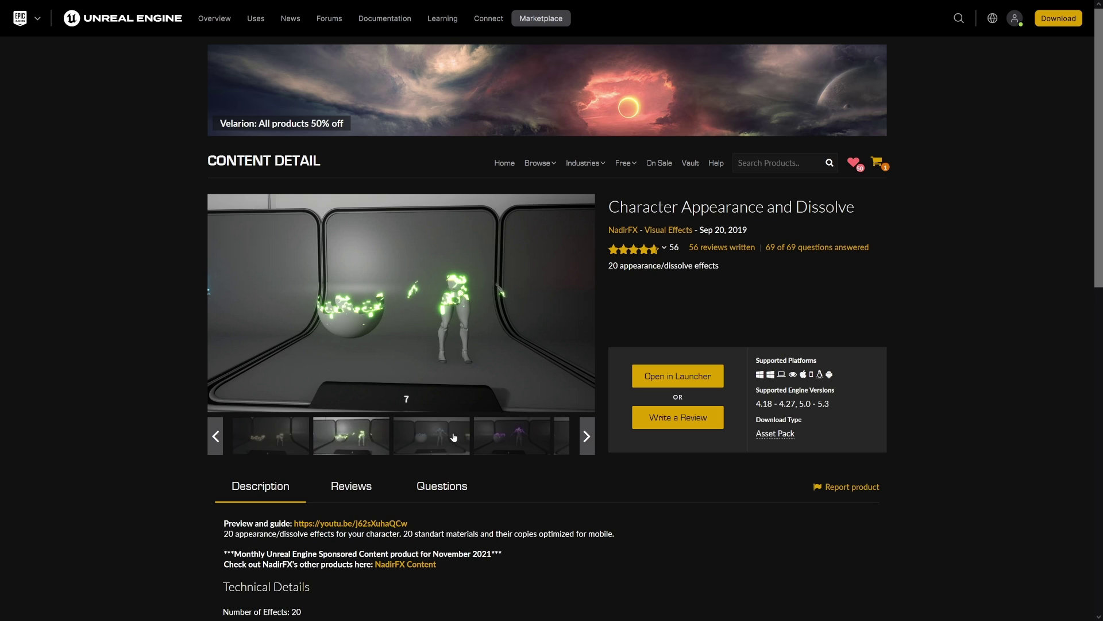
pyautogui.click(437, 438)
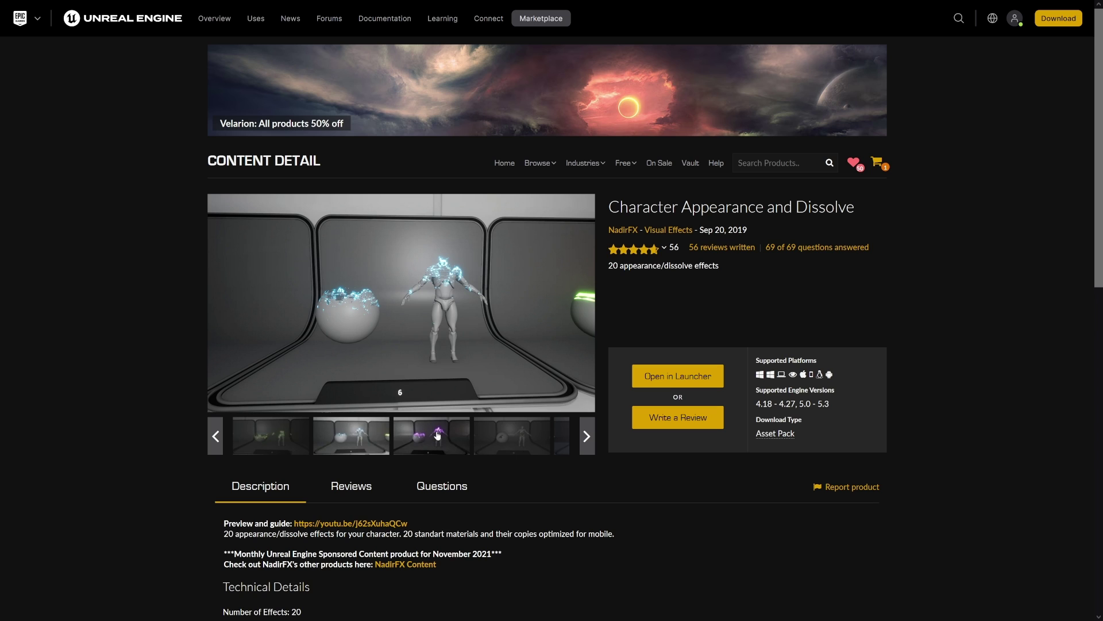
pyautogui.click(474, 439)
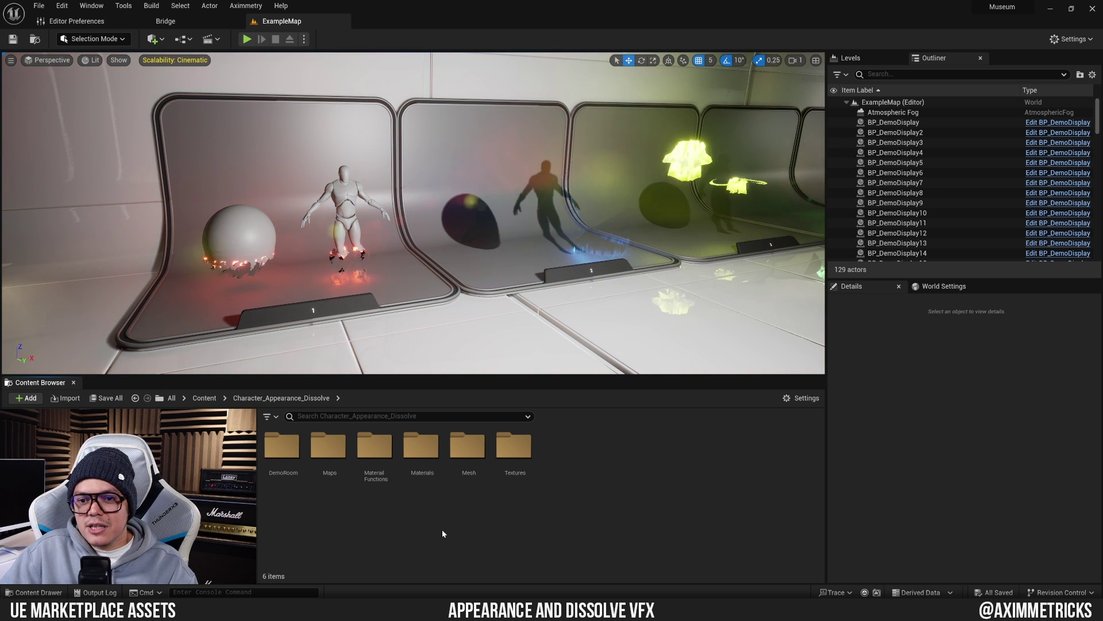
# Step: Open the Maps folder of Character_Appearance_Dissolve and examine the effect displays in the ExampleMap level
pyautogui.click(329, 448)
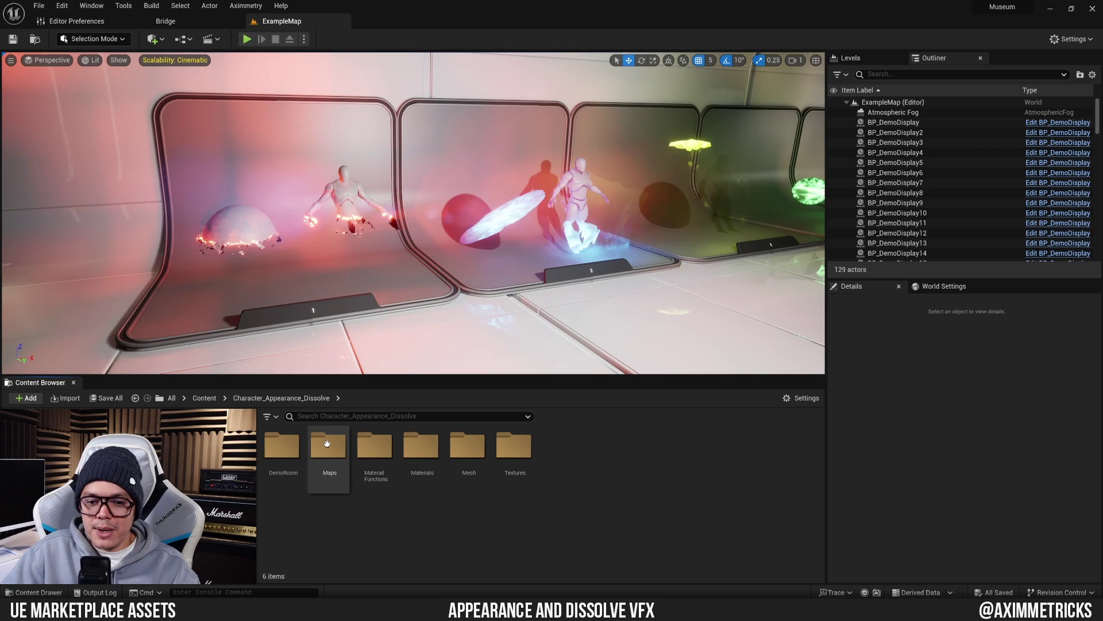
pyautogui.doubleClick(329, 448)
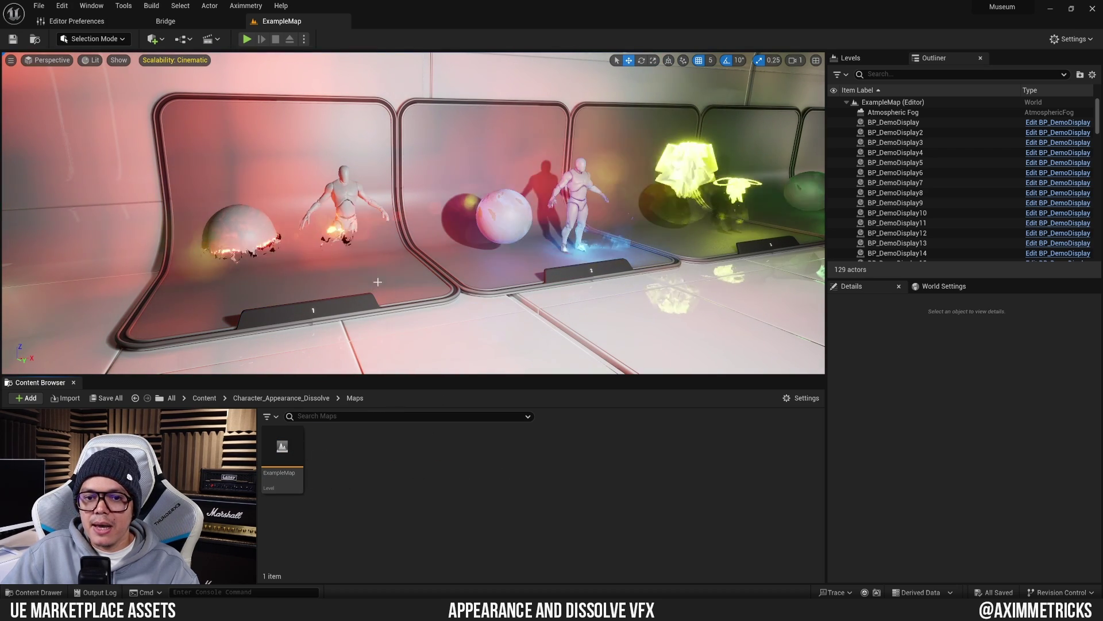
pyautogui.moveTo(377, 281)
pyautogui.mouseDown(button='right')
pyautogui.moveTo(342, 282)
pyautogui.moveTo(361, 282)
pyautogui.mouseUp(button='right')
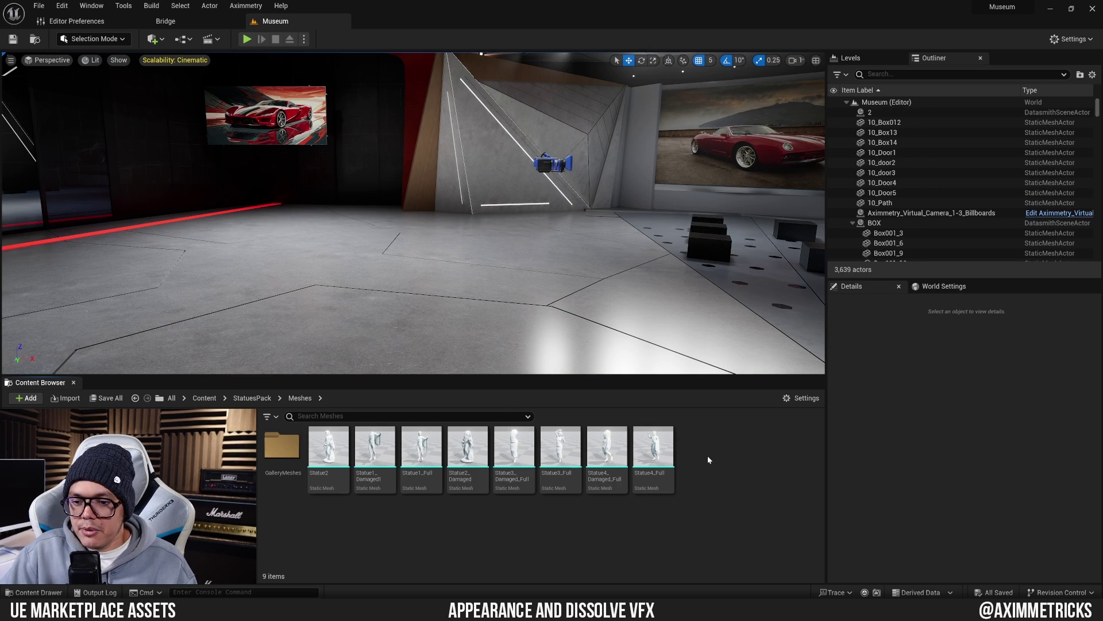
# Step: Create an Actor-based Blueprint Class named BP_Product in the StatuesPack Meshes folder
pyautogui.rightClick(706, 453)
pyautogui.click(747, 166)
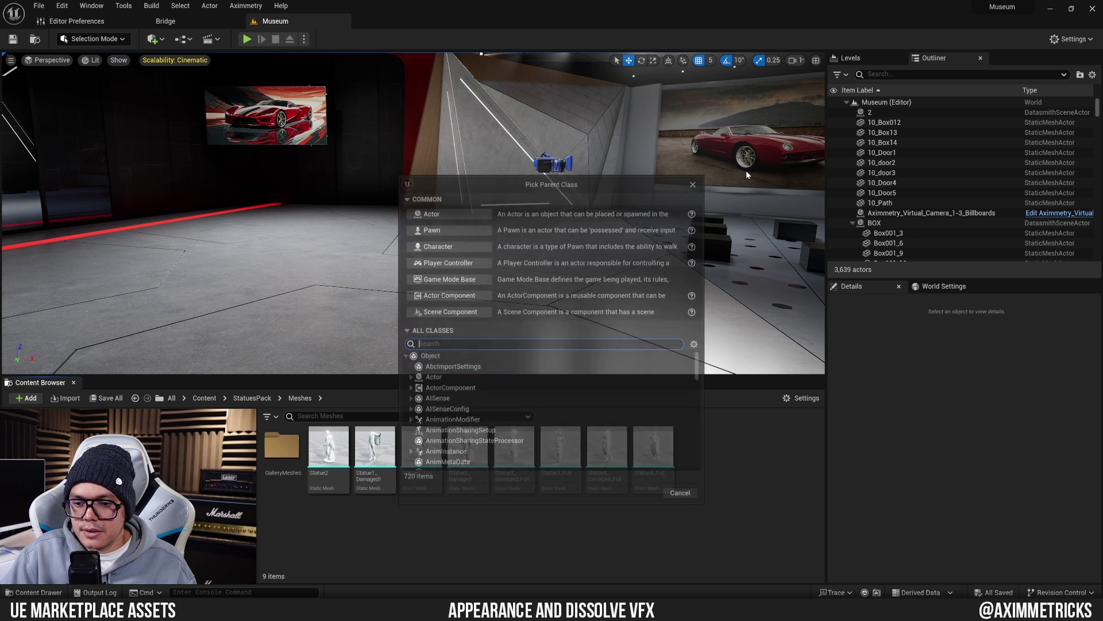
pyautogui.click(448, 216)
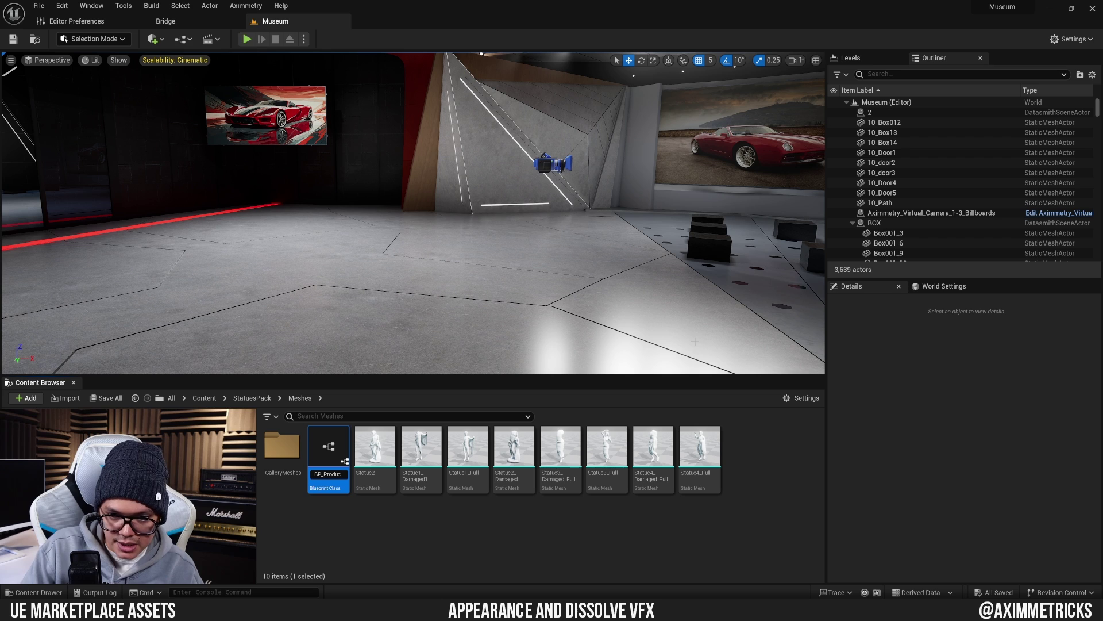
pyautogui.press('Return')
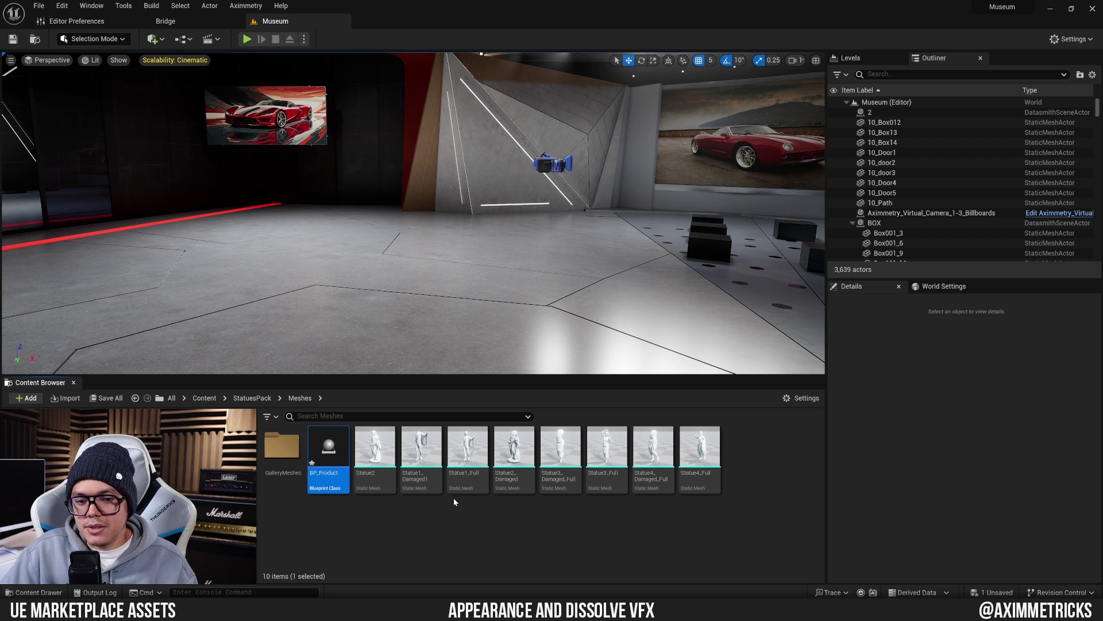
# Step: Open BP_Product and add the Statue1_Full static mesh to it as a component
pyautogui.doubleClick(332, 447)
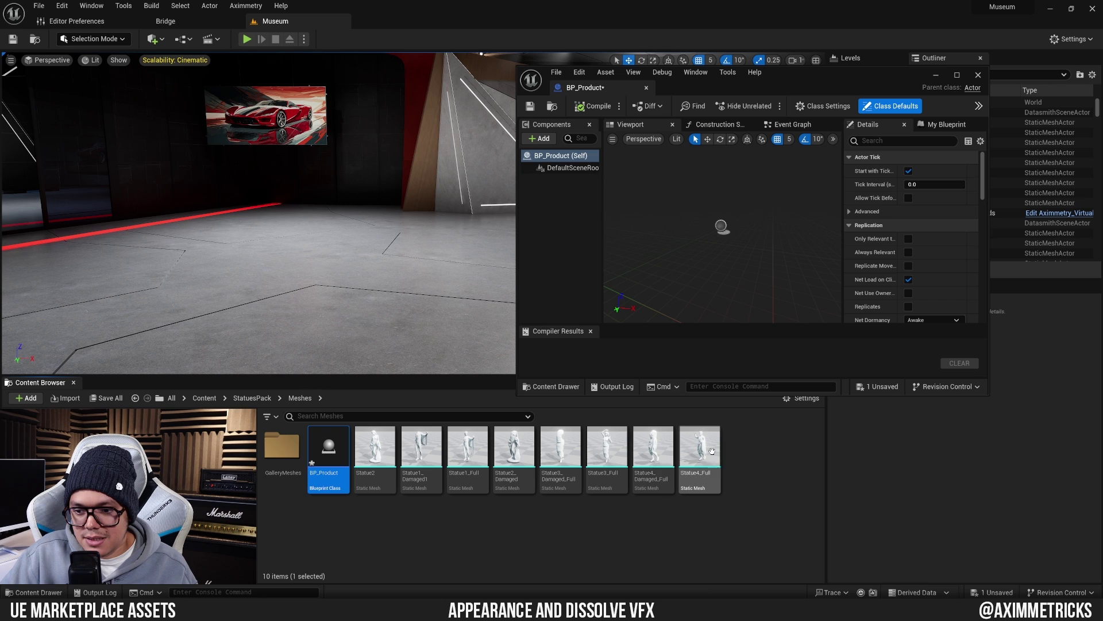
pyautogui.moveTo(470, 449); pyautogui.dragTo(702, 209)
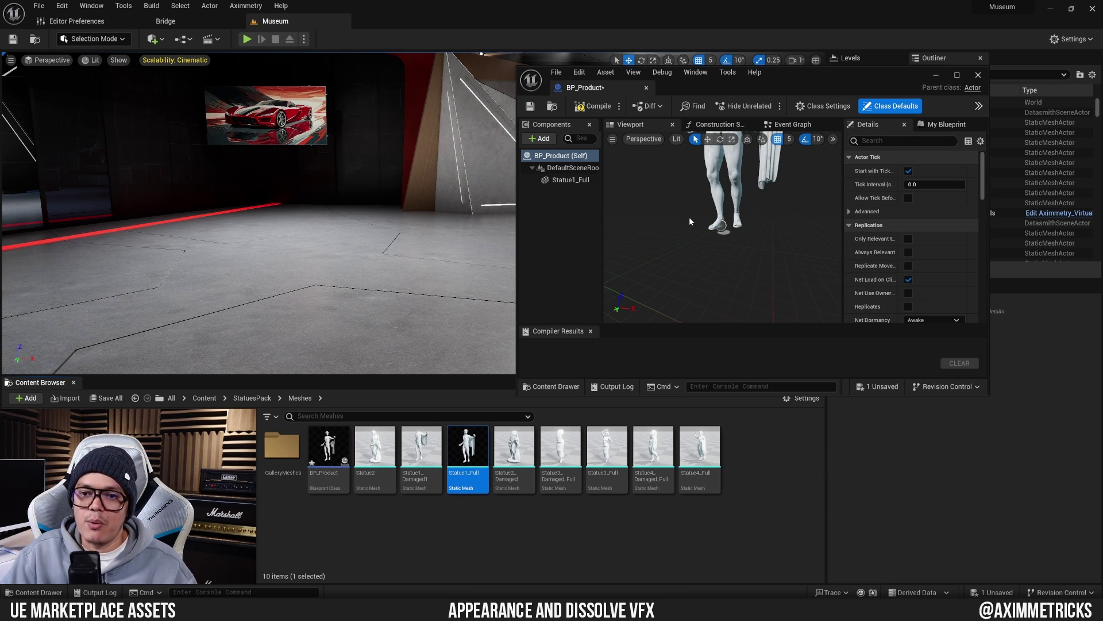
pyautogui.press('f')
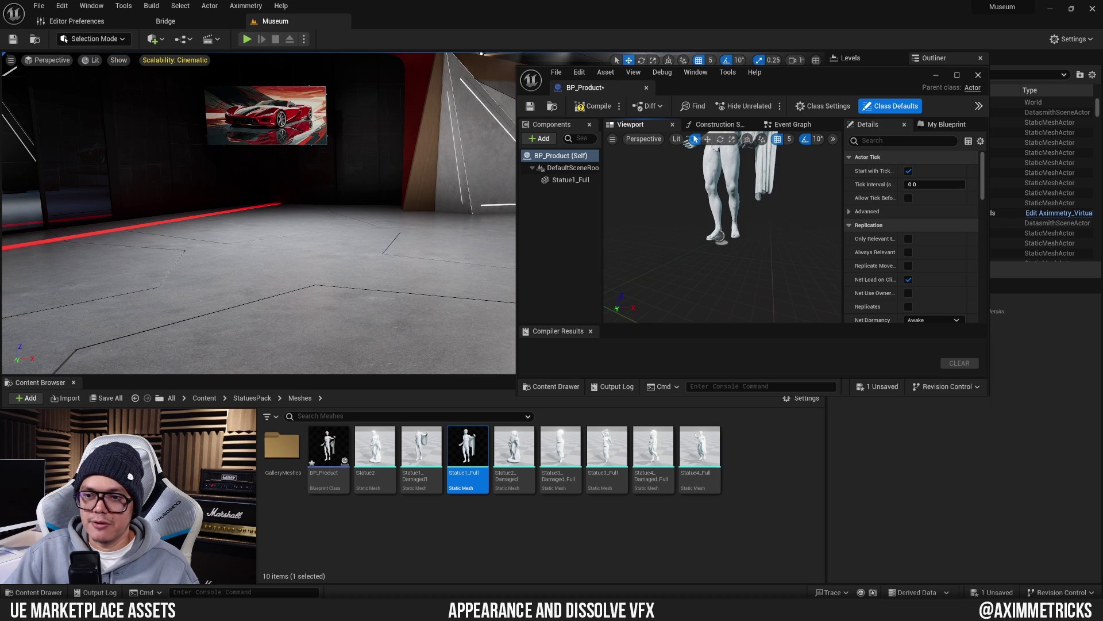
pyautogui.moveTo(701, 209)
pyautogui.mouseDown()
pyautogui.moveTo(702, 158)
pyautogui.moveTo(702, 195)
pyautogui.mouseUp()
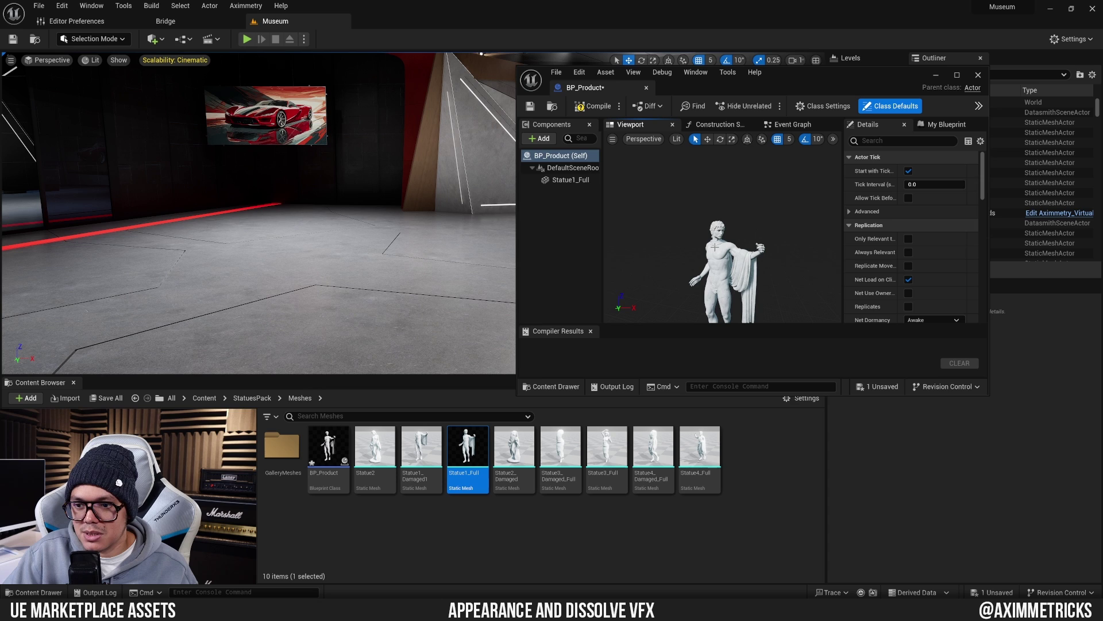
# Step: Select the Statue1_Full component in BP_Product and locate its Element 0 material in the project content
pyautogui.click(719, 253)
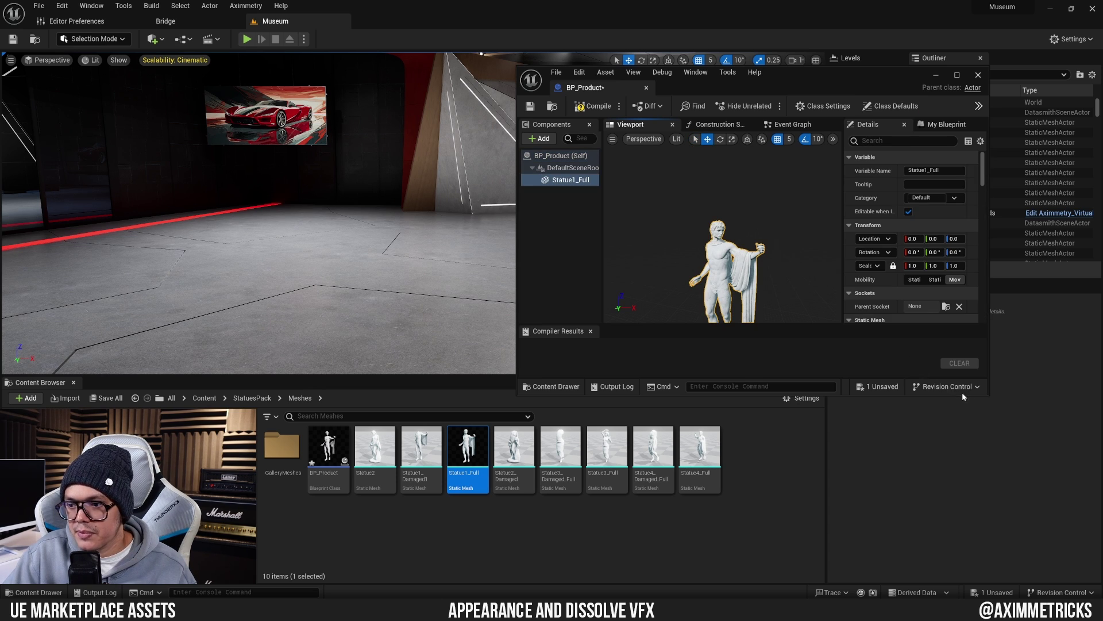
pyautogui.scroll(-5, 983, 169)
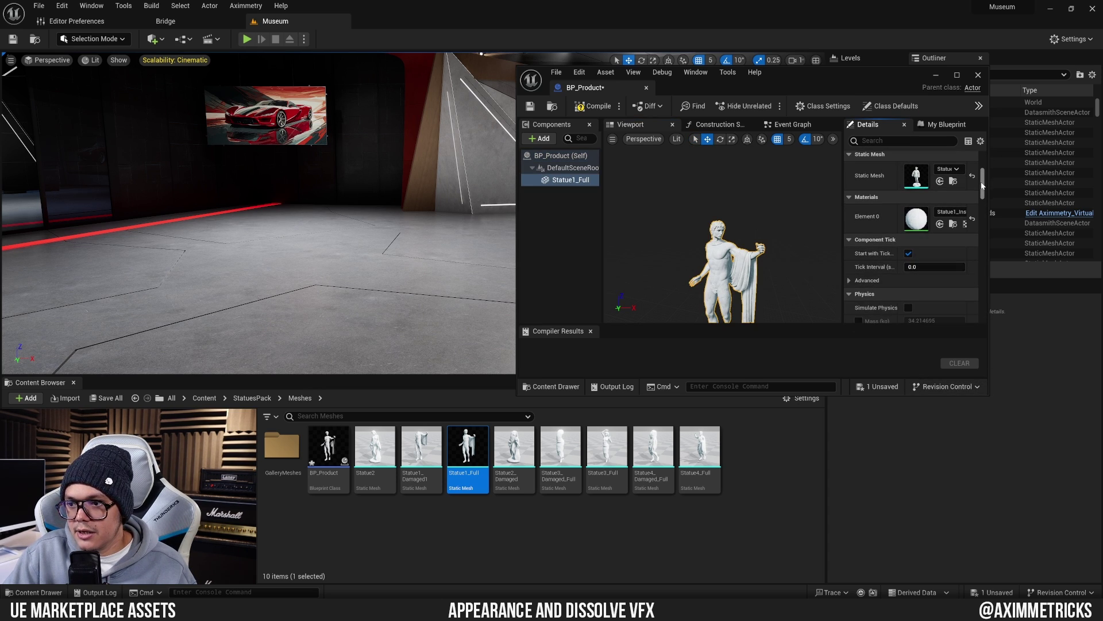
pyautogui.moveTo(989, 210); pyautogui.dragTo(1041, 210)
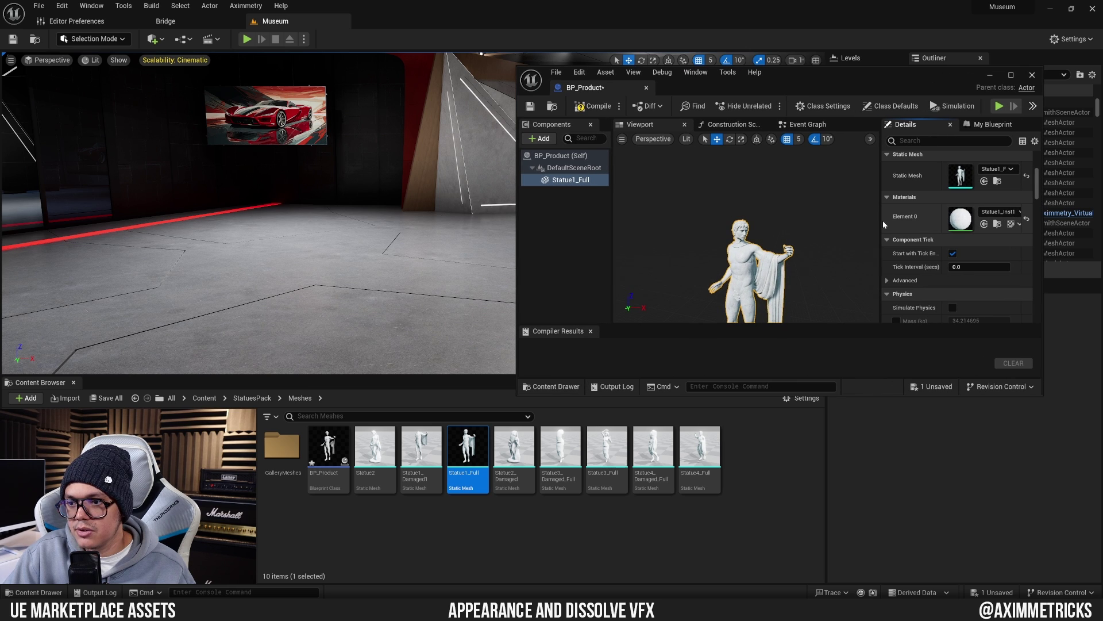
pyautogui.moveTo(862, 221); pyautogui.dragTo(837, 221)
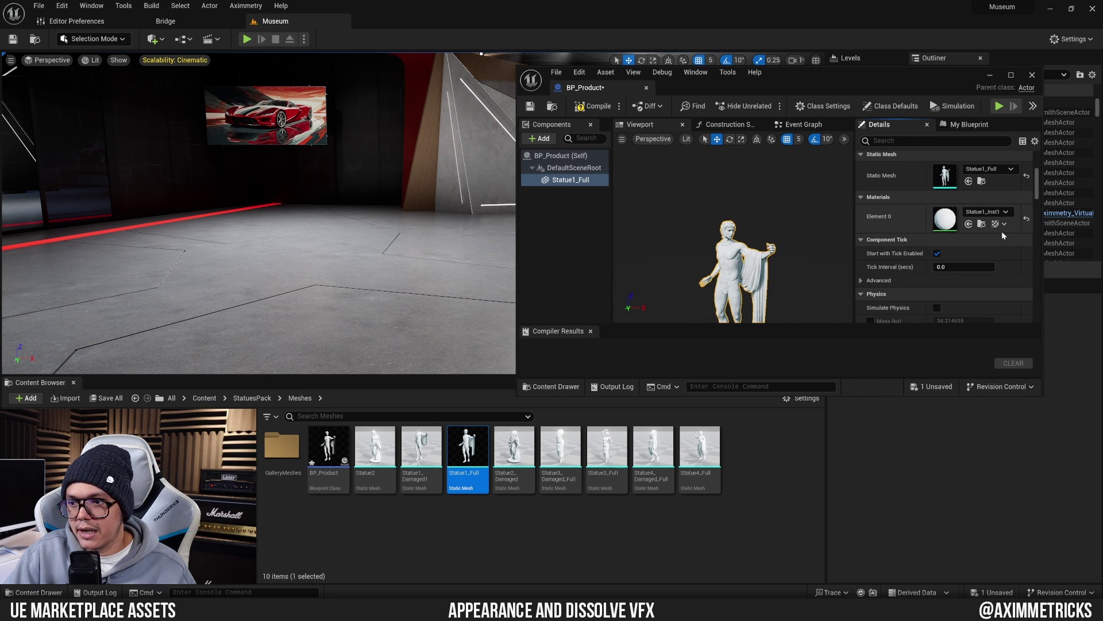
pyautogui.click(982, 224)
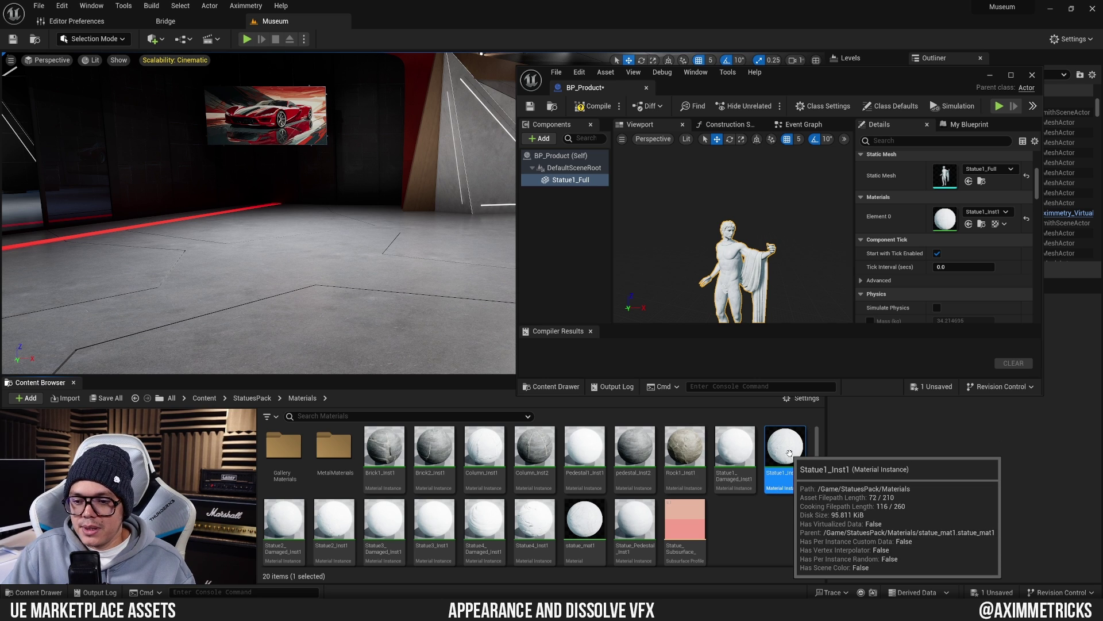
# Step: Open the Statue1_Inst1 material instance and locate its parent material, statue_mat1, in the project content
pyautogui.doubleClick(789, 453)
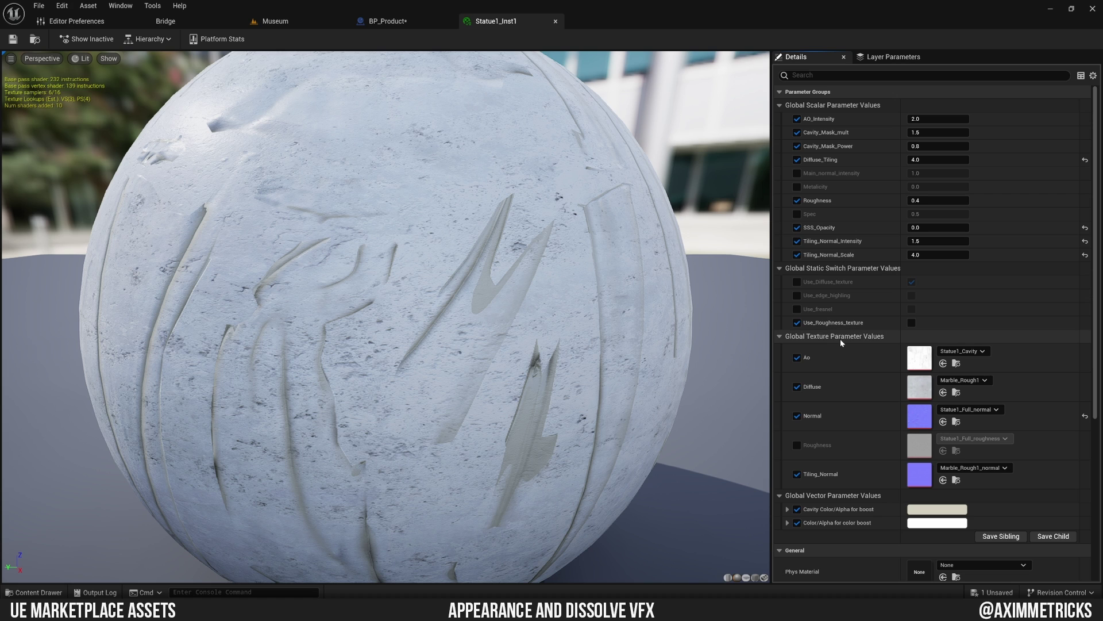
pyautogui.scroll(-5, 834, 317)
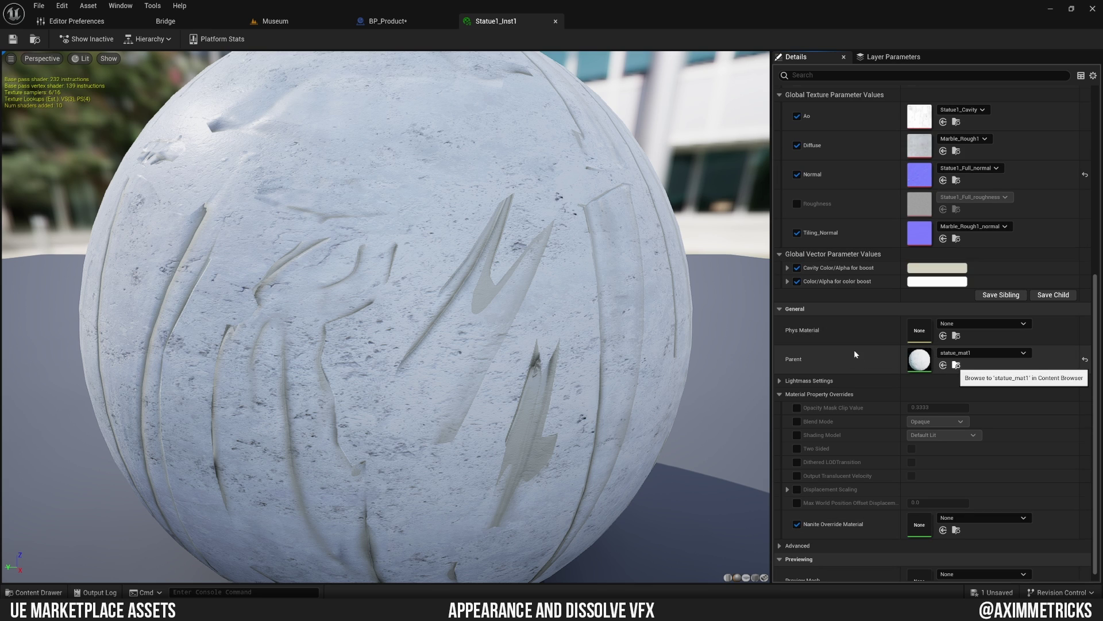
pyautogui.click(957, 365)
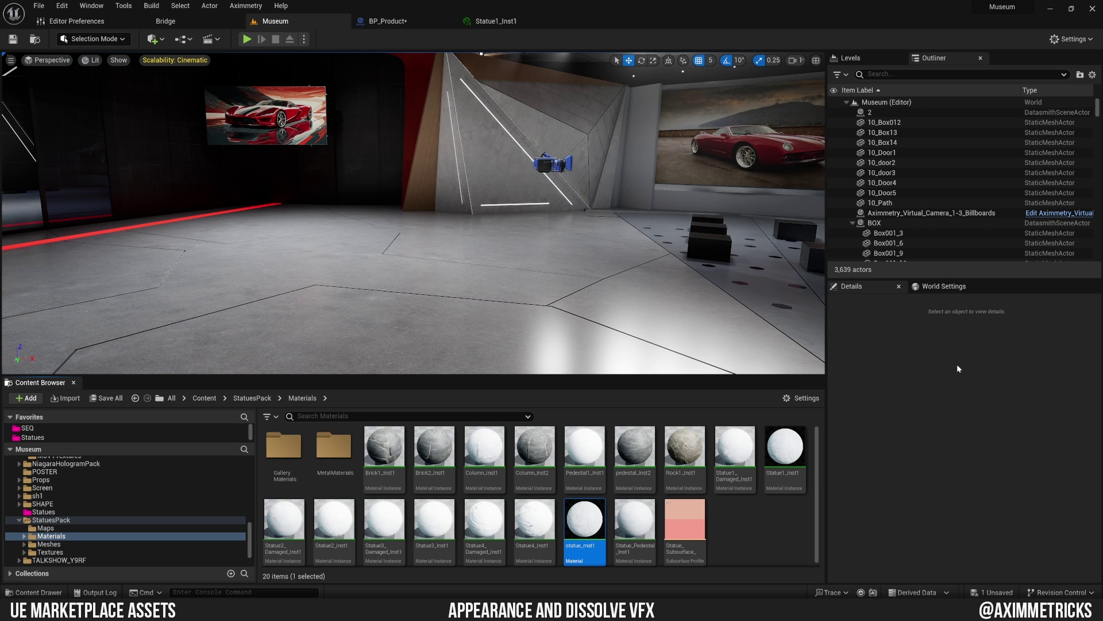
# Step: Open statue_mat1 and add the MF_Appearance_11 function from Character_Appearance_Dissolve's Standart material functions to its graph
pyautogui.moveTo(586, 518)
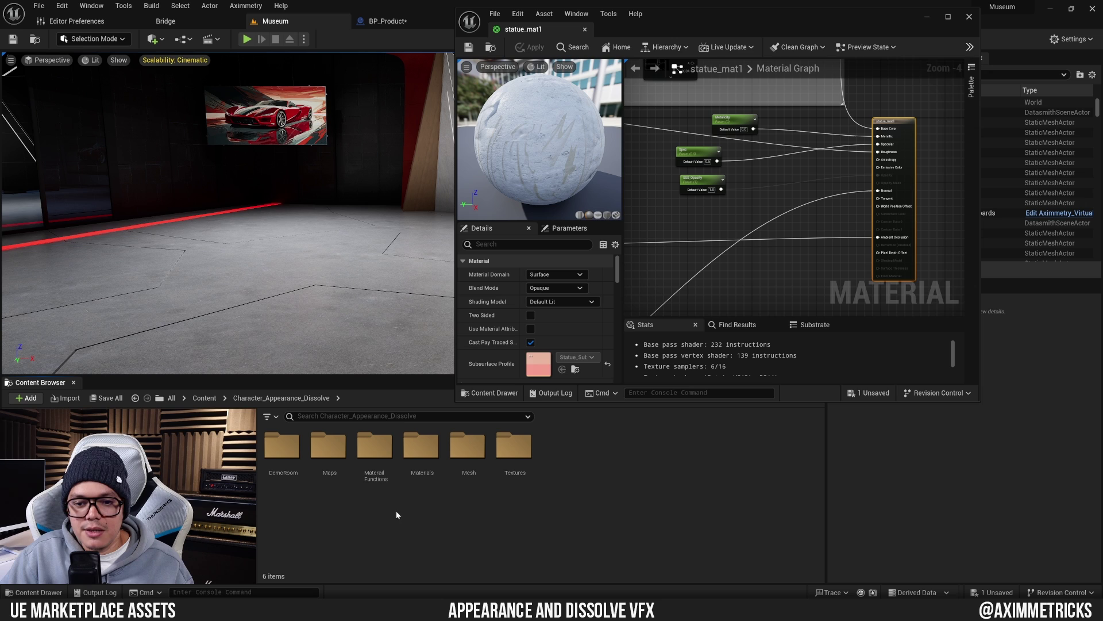
pyautogui.doubleClick(377, 443)
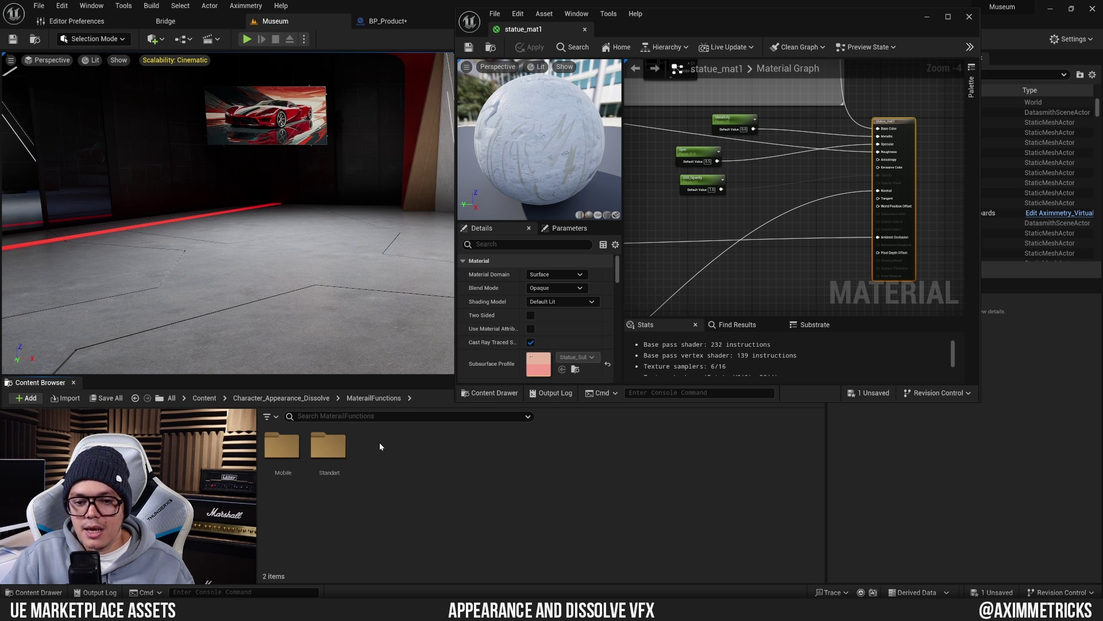
pyautogui.click(331, 446)
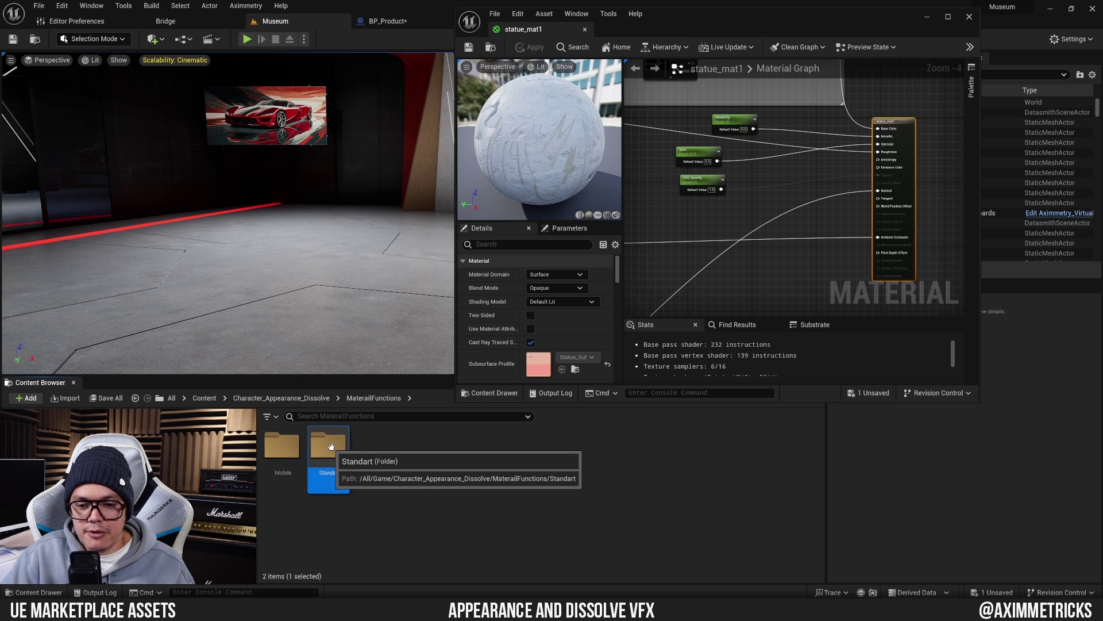
pyautogui.doubleClick(331, 446)
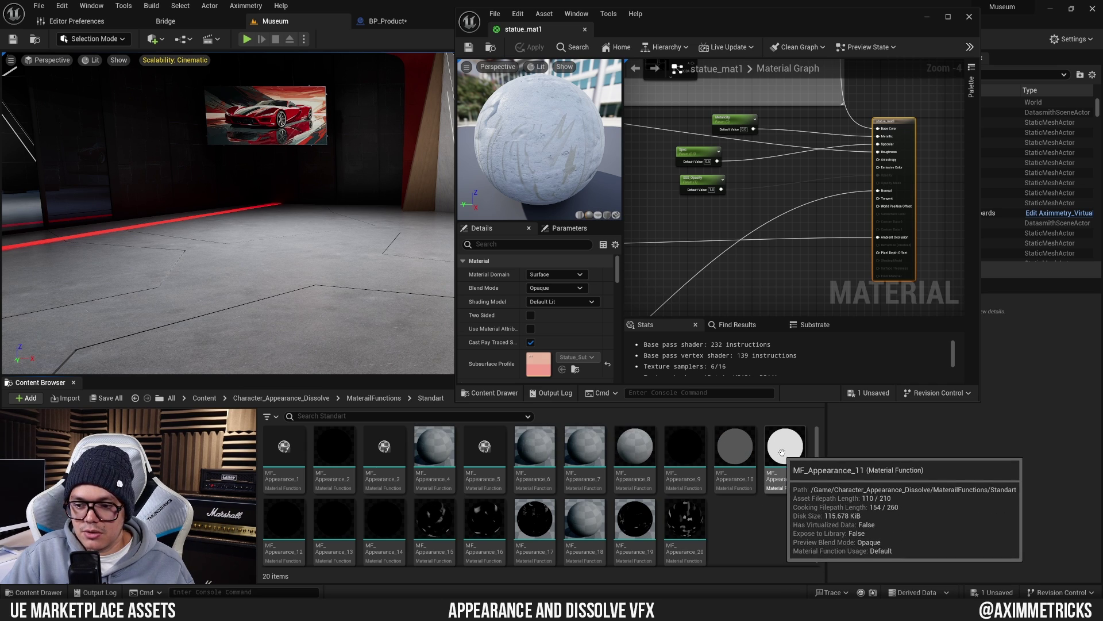
pyautogui.moveTo(785, 449); pyautogui.dragTo(758, 205)
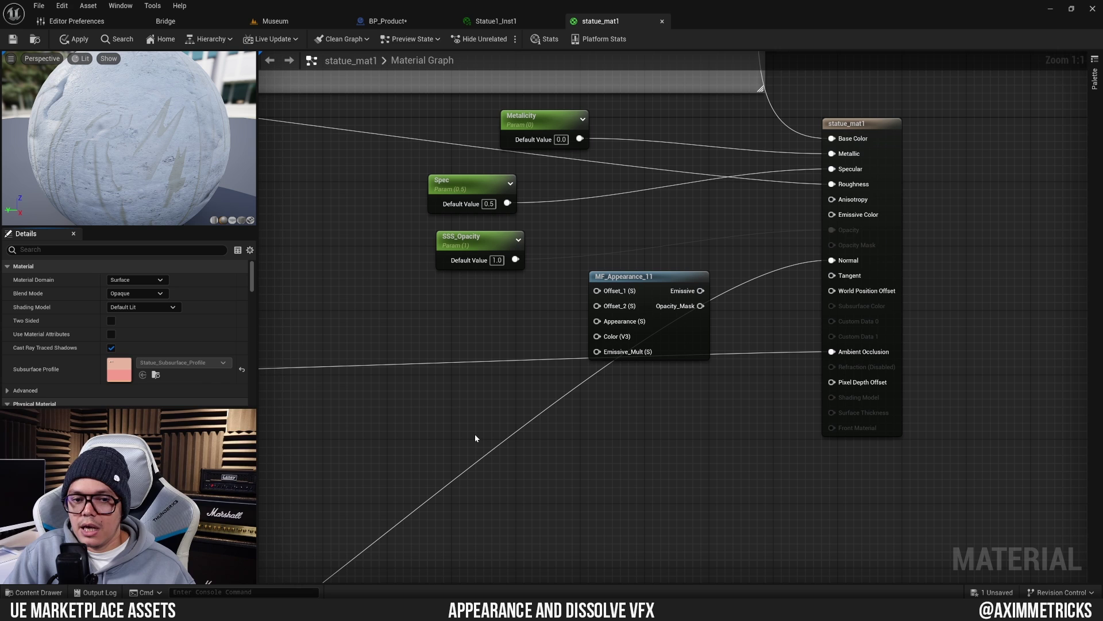
# Step: Set statue_mat1's blend mode to Masked and connect MF_Appearance_11's Emissive and Opacity_Mask outputs to Emissive Color and Opacity Mask
pyautogui.click(161, 293)
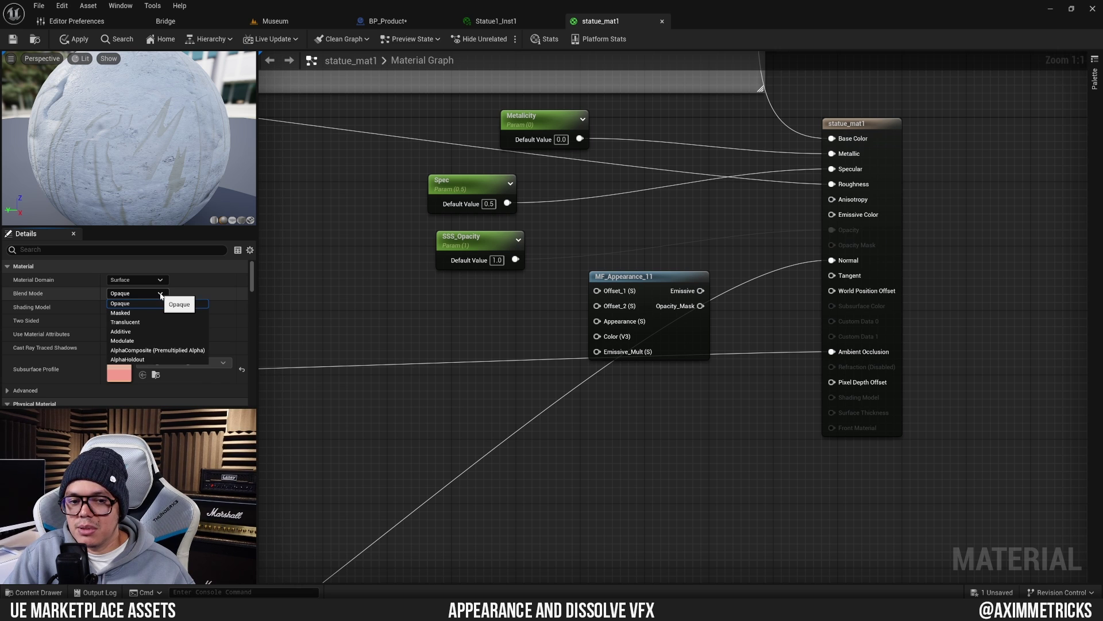
pyautogui.click(120, 313)
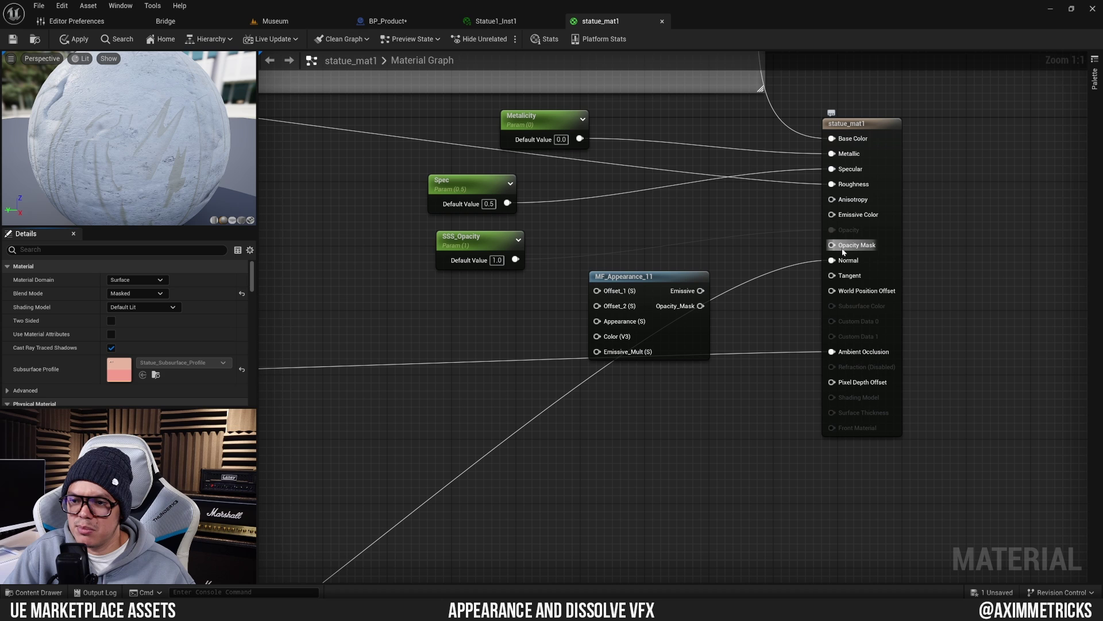
pyautogui.moveTo(700, 290); pyautogui.dragTo(832, 215)
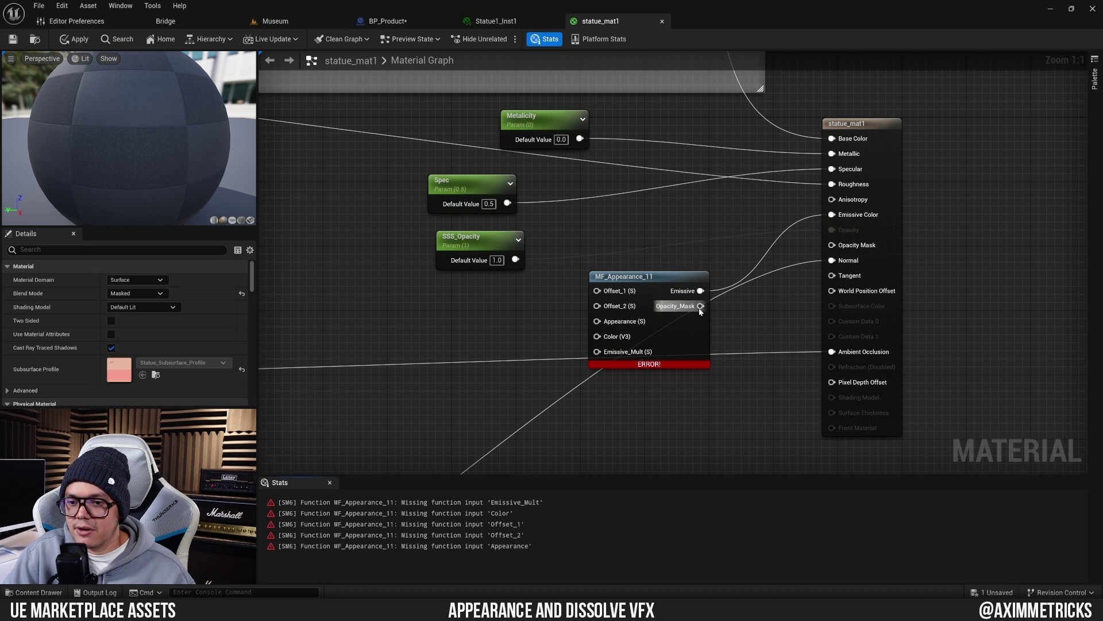
pyautogui.moveTo(700, 306); pyautogui.dragTo(833, 248)
pyautogui.moveTo(670, 279); pyautogui.dragTo(670, 289)
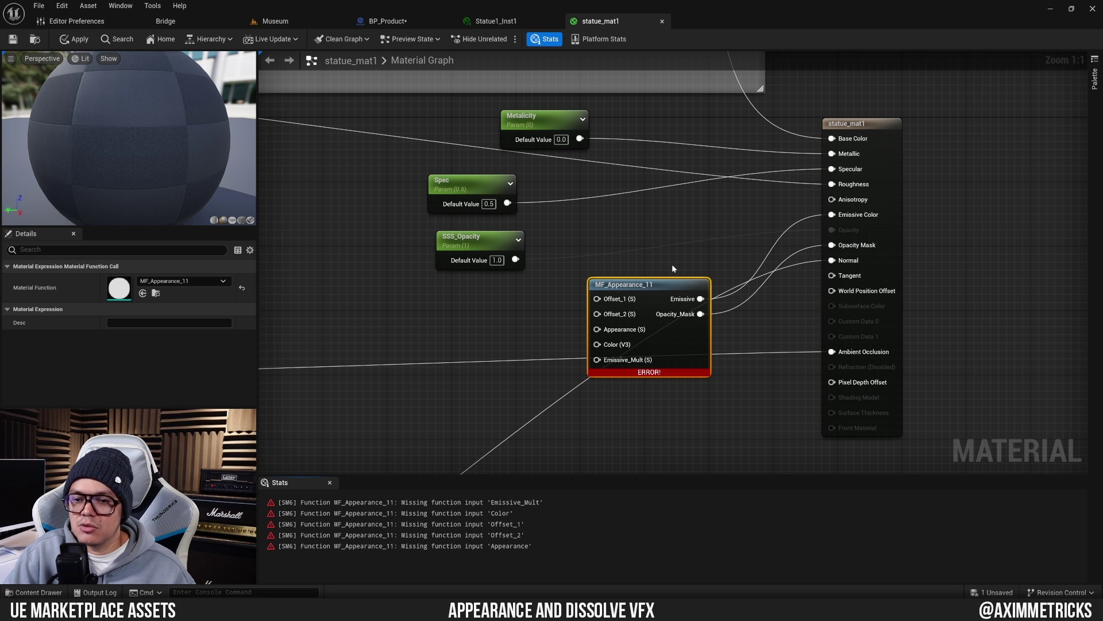
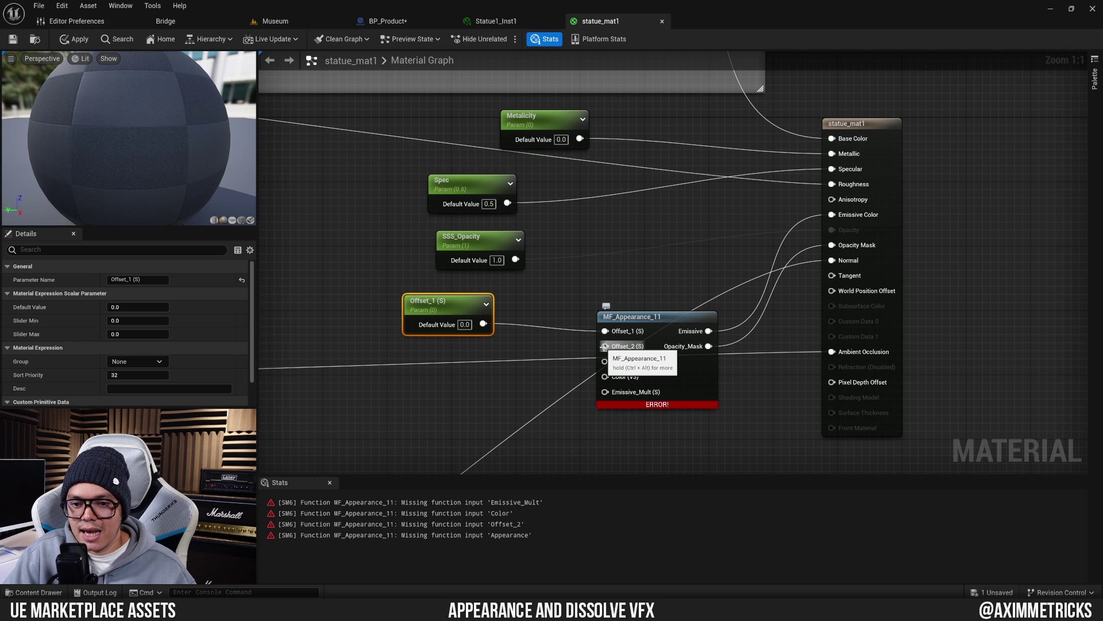
# Step: Promote MF_Appearance_11's Offset_2 and Appearance inputs to parameters and place their nodes below Offset_1
pyautogui.rightClick(608, 347)
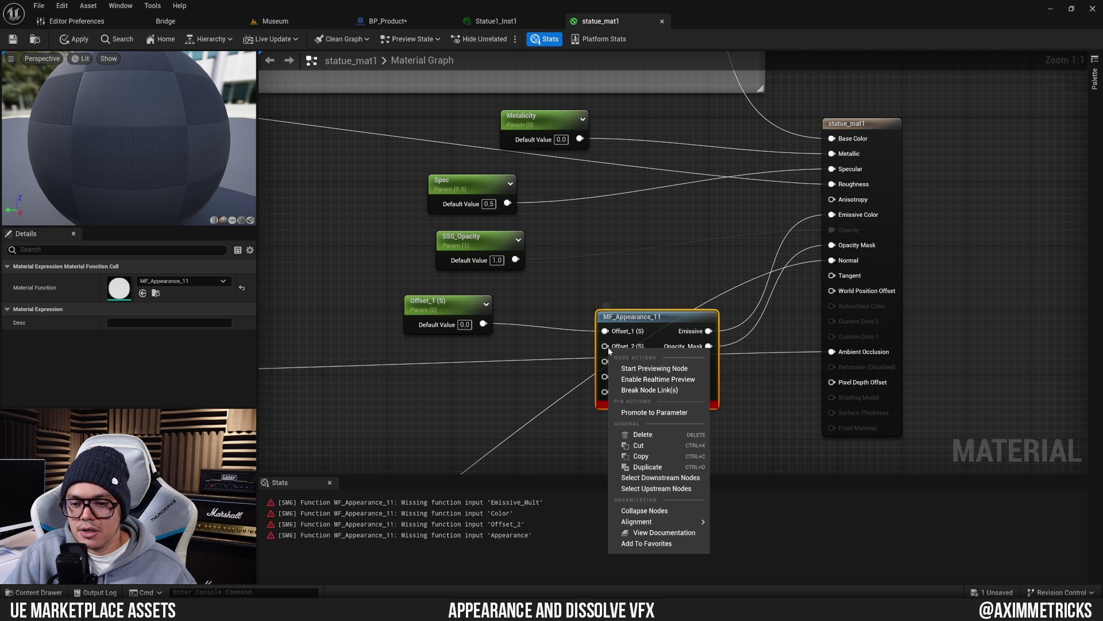
pyautogui.click(649, 413)
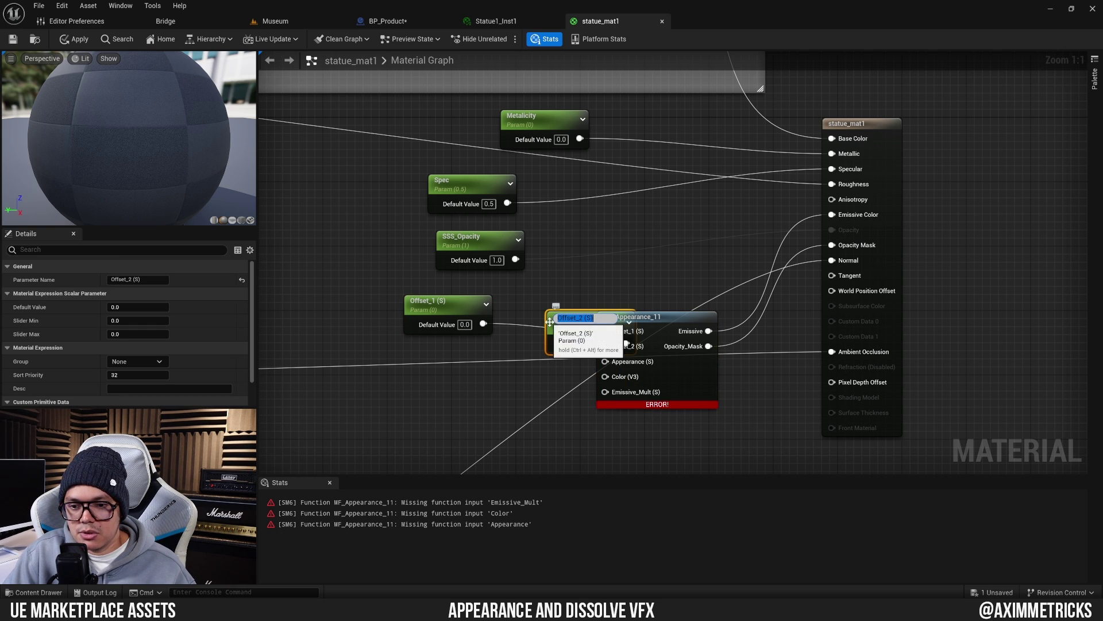
pyautogui.moveTo(550, 322); pyautogui.dragTo(385, 369)
pyautogui.rightClick(605, 361)
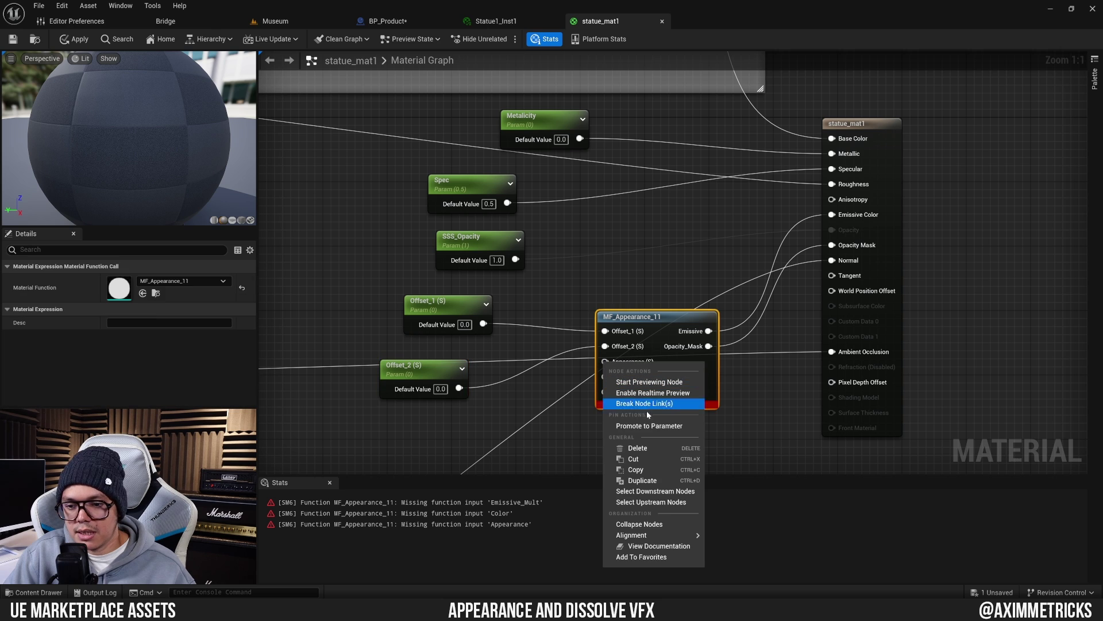
pyautogui.click(648, 426)
pyautogui.moveTo(550, 324); pyautogui.dragTo(361, 426)
# Step: Promote MF_Appearance_11's Color and Emissive_Mult inputs to parameters and place their nodes below the function
pyautogui.rightClick(605, 376)
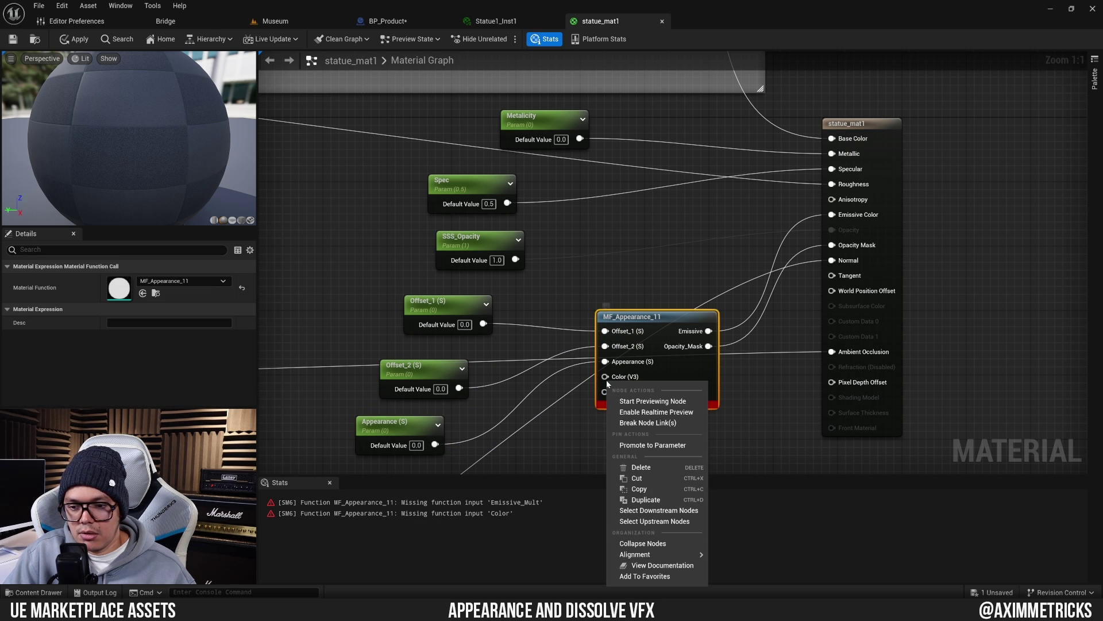
pyautogui.click(652, 445)
pyautogui.moveTo(648, 448); pyautogui.dragTo(718, 320, button='right')
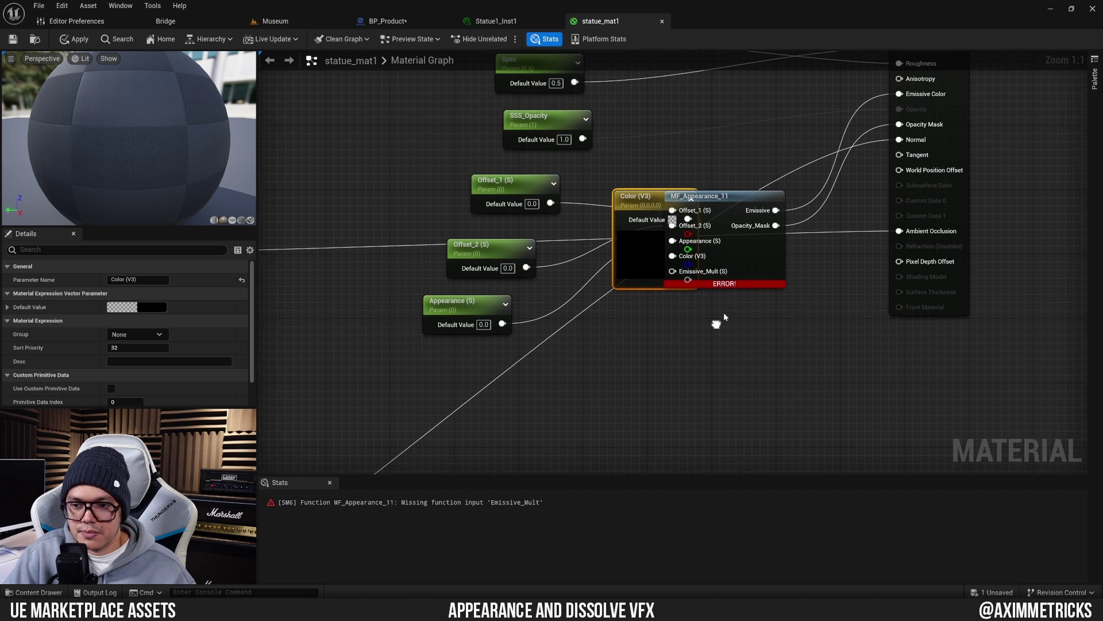
pyautogui.moveTo(638, 267); pyautogui.dragTo(525, 427)
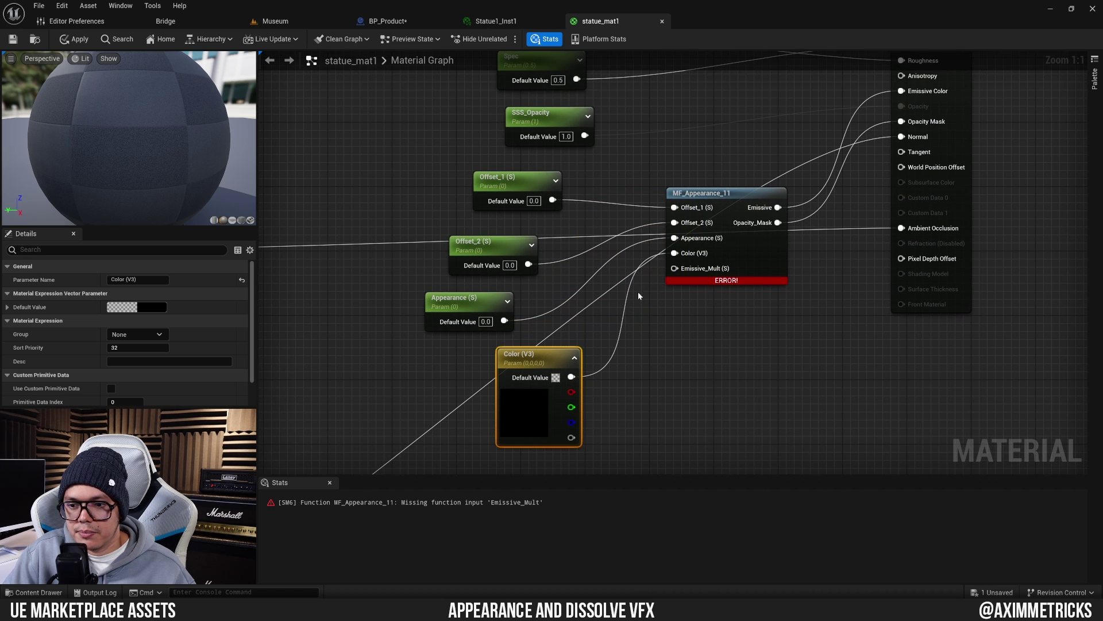
pyautogui.rightClick(675, 268)
pyautogui.click(723, 334)
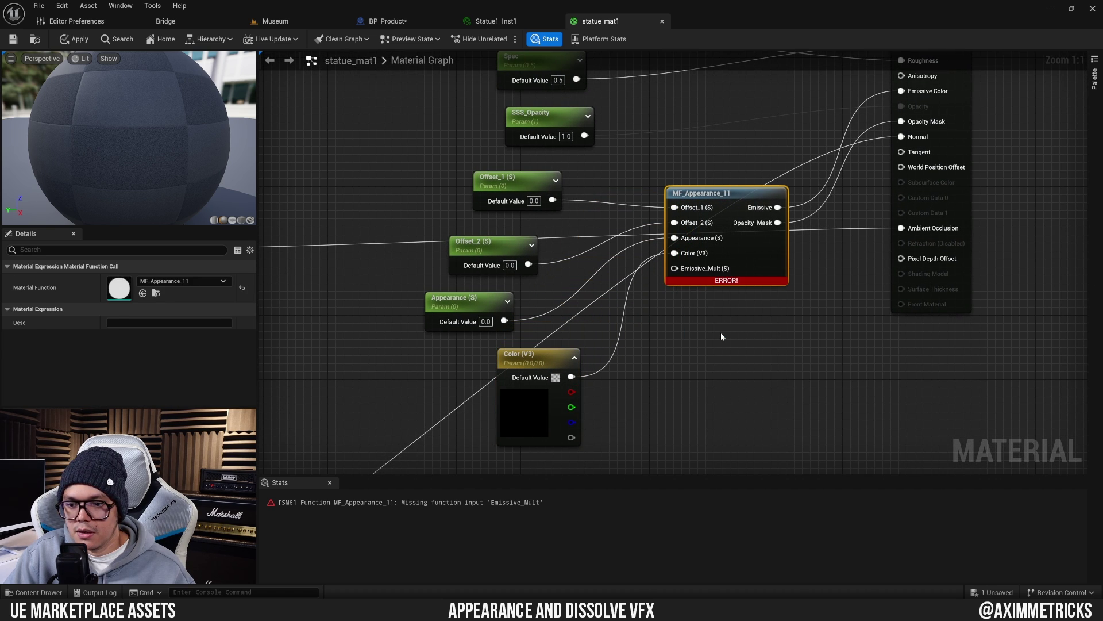
pyautogui.moveTo(617, 207); pyautogui.dragTo(636, 392)
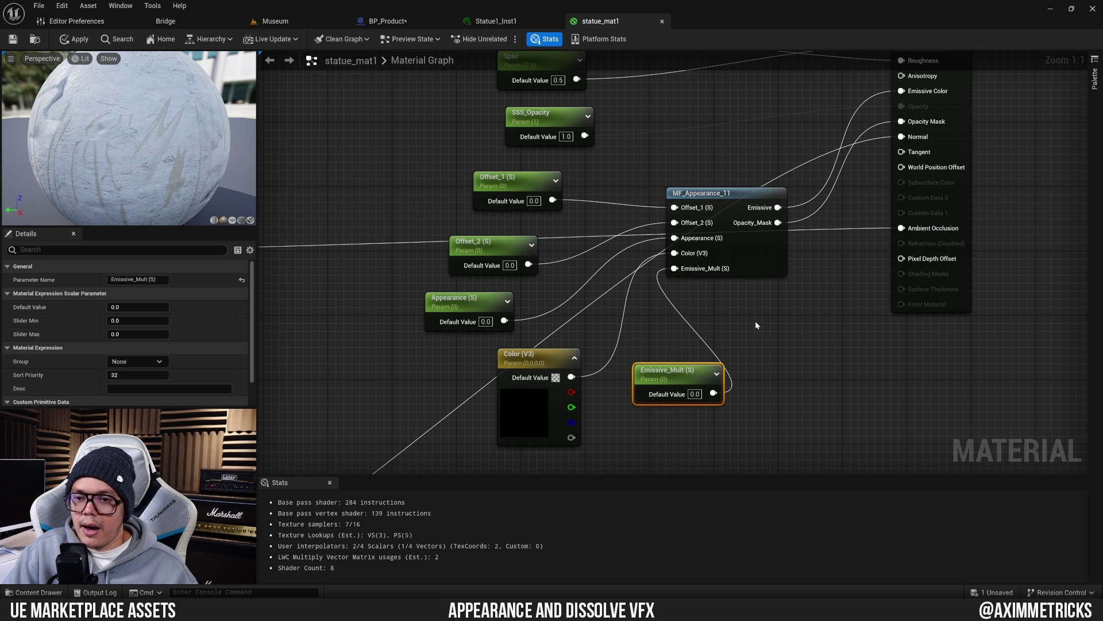
# Step: Set the Color (V3) parameter's default to white and Emissive_Mult's default value to 10
pyautogui.doubleClick(533, 405)
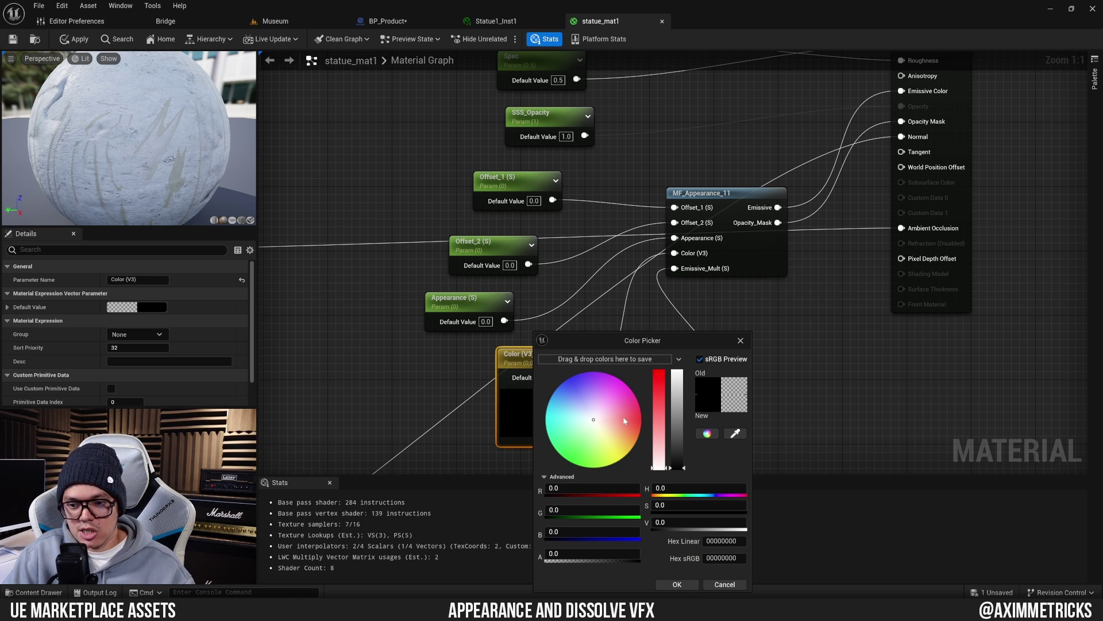
pyautogui.moveTo(687, 456); pyautogui.dragTo(682, 355)
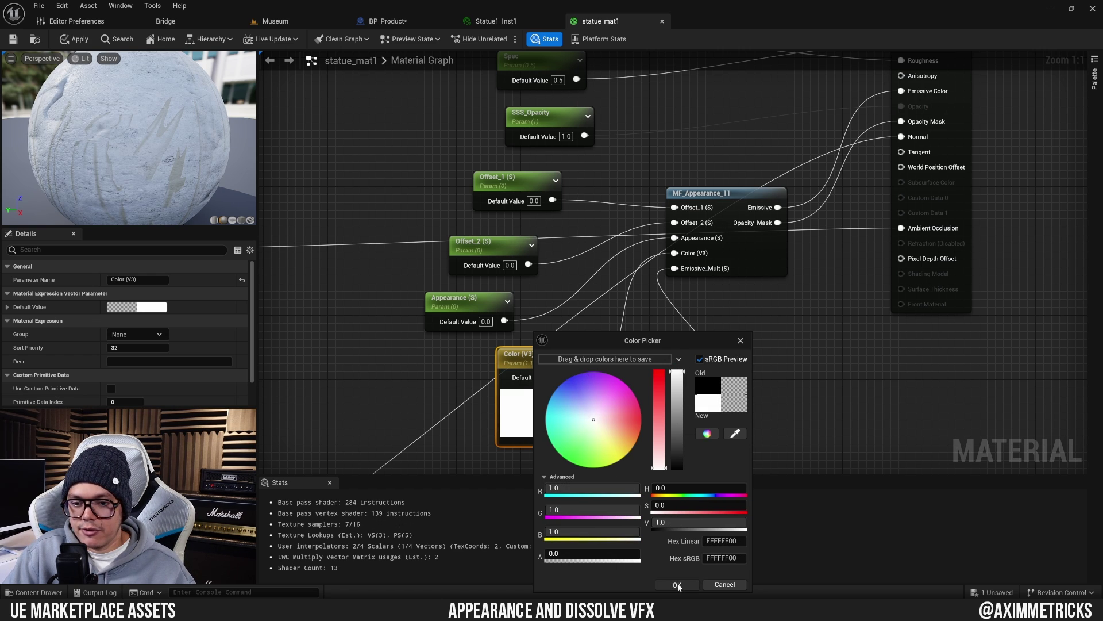
pyautogui.click(677, 584)
pyautogui.click(683, 374)
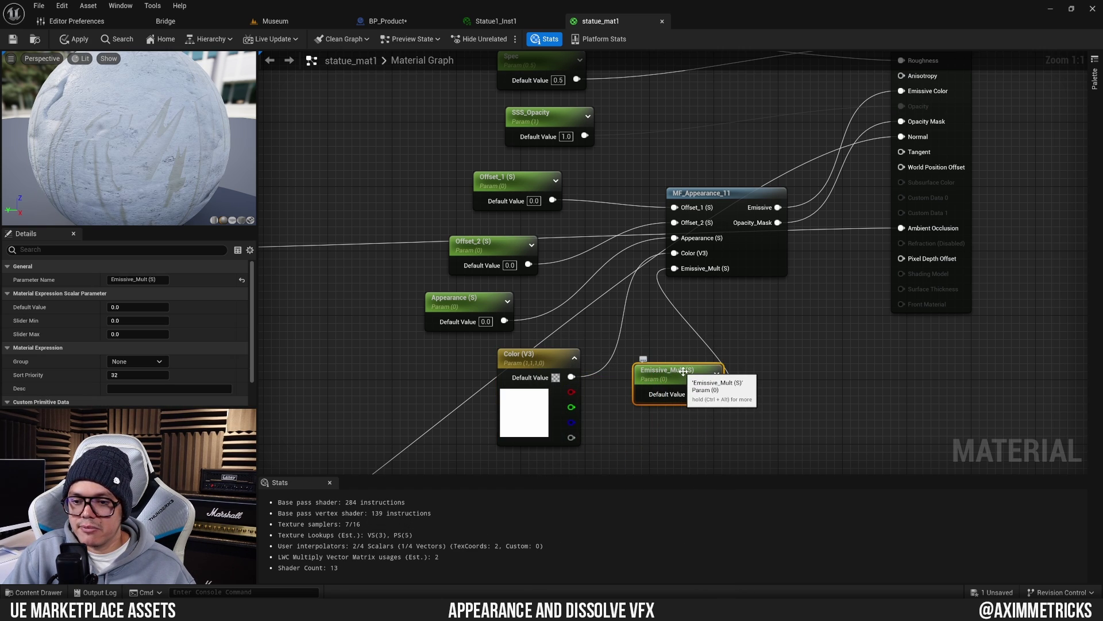
pyautogui.click(694, 393)
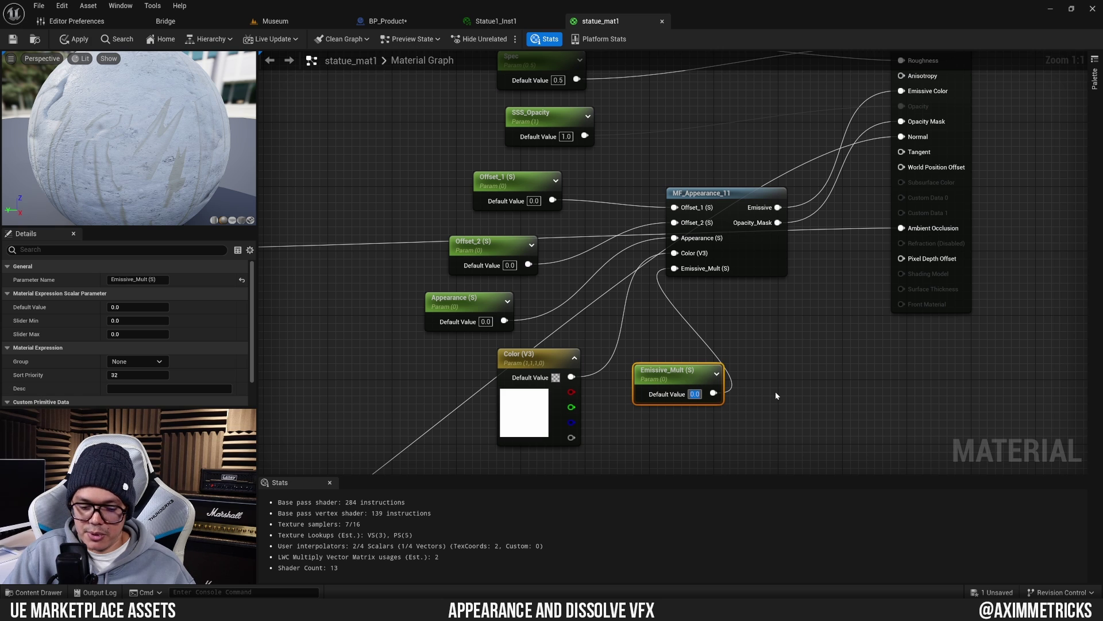
pyautogui.write('10')
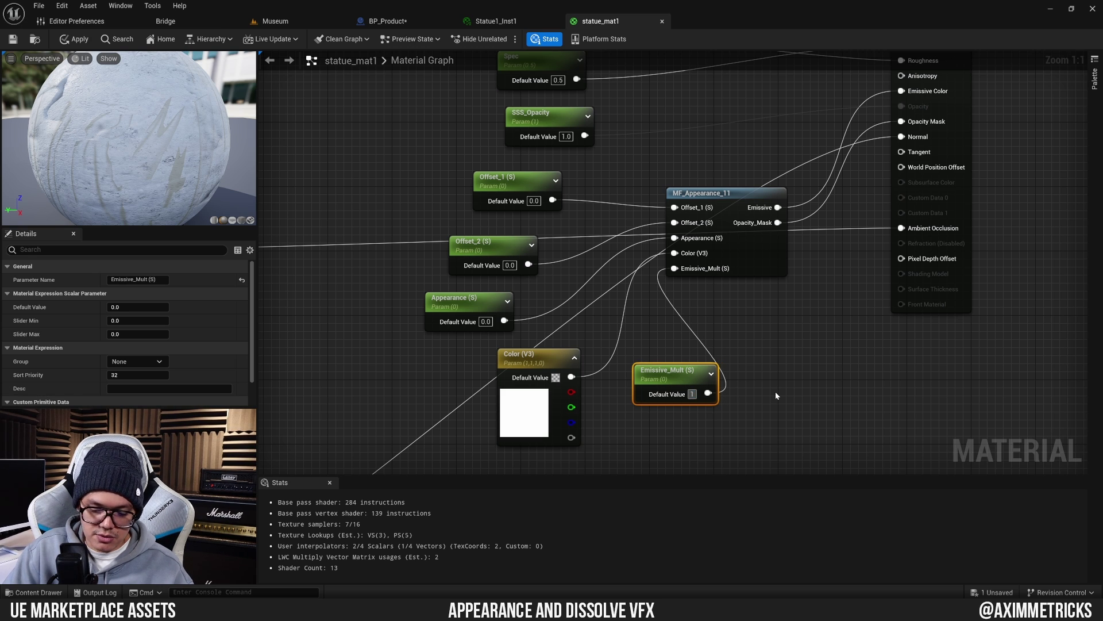
pyautogui.click(667, 330)
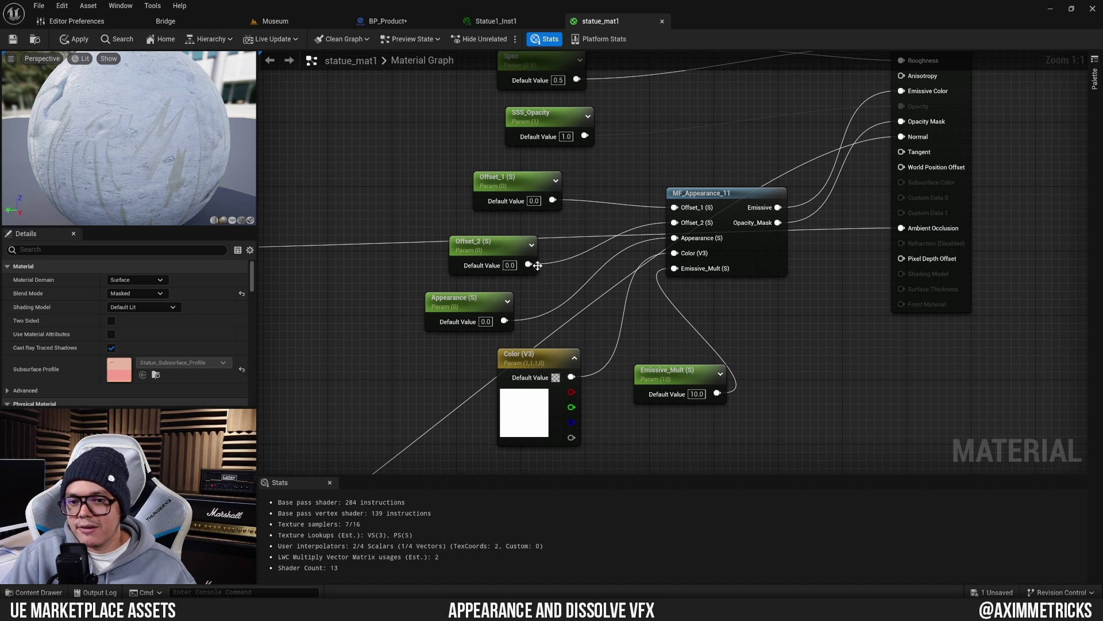
# Step: Set the default values of Offset_1 to 1 and Offset_2 to 2, and apply the changes to statue_mat1
pyautogui.click(534, 200)
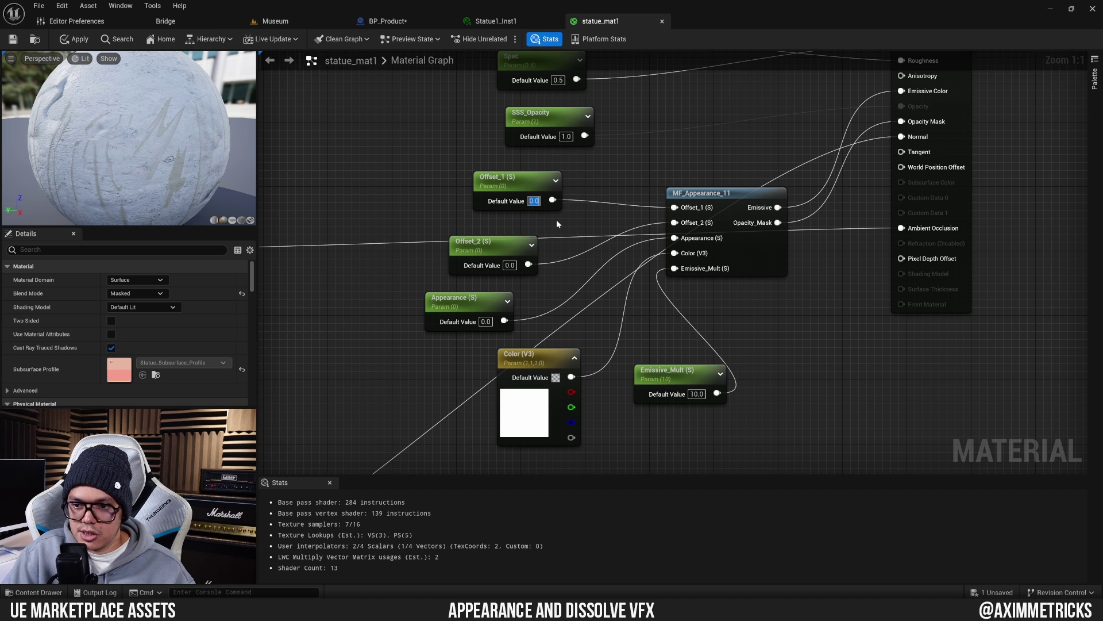
pyautogui.write('1')
pyautogui.click(509, 265)
pyautogui.write('2')
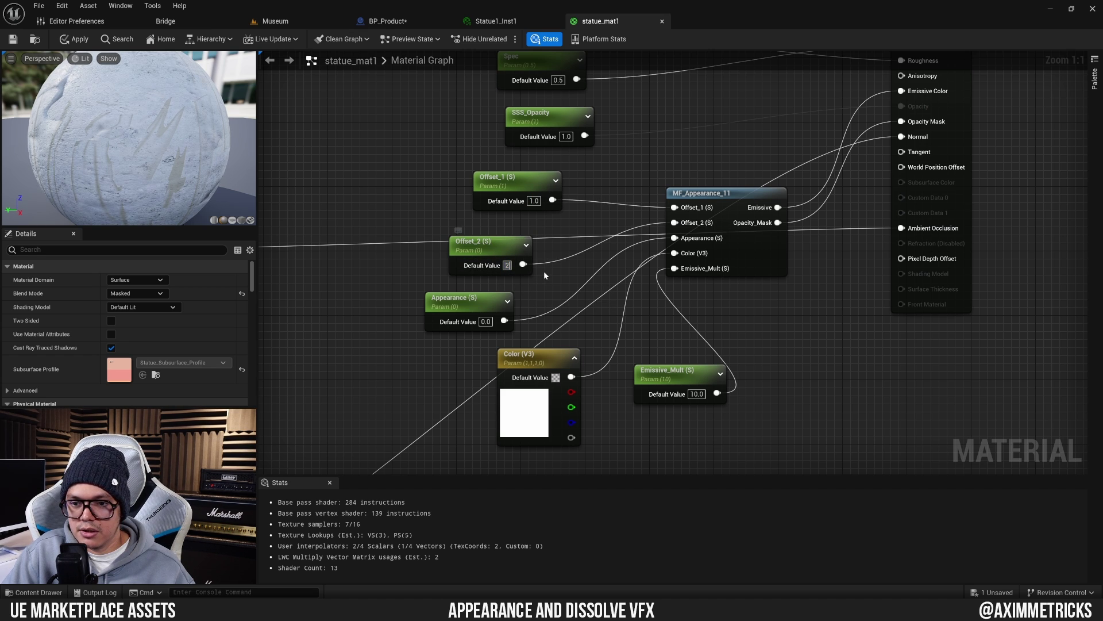
pyautogui.press('Return')
pyautogui.moveTo(493, 305); pyautogui.dragTo(519, 302)
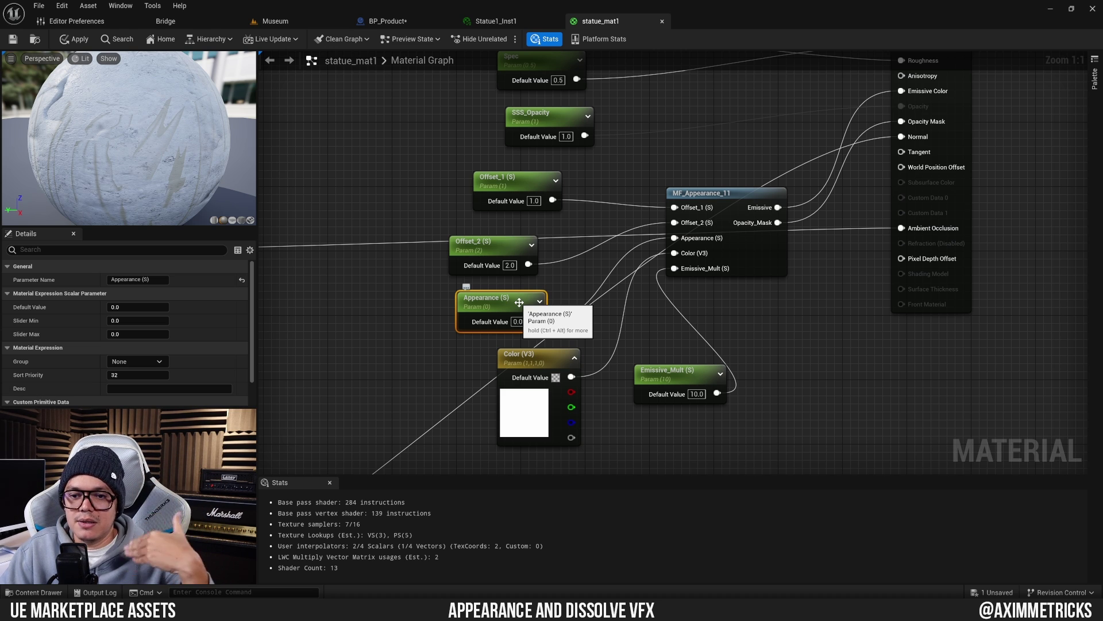
pyautogui.click(73, 38)
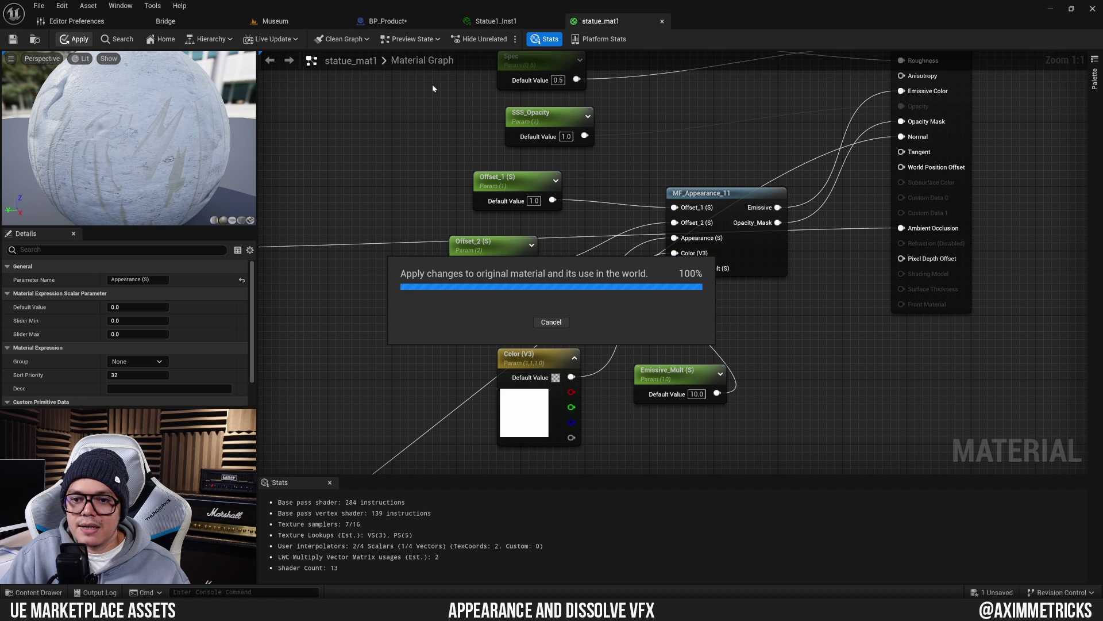
# Step: Review the new parameters in the Statue1_Inst1 material instance and enable its Color (V3) override
pyautogui.click(503, 22)
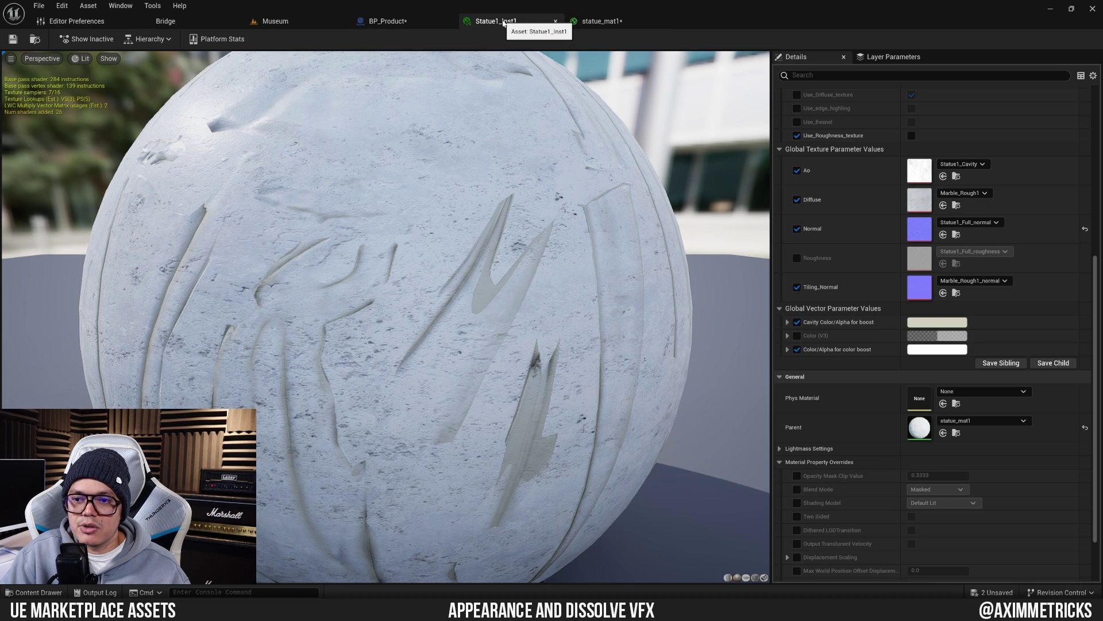
pyautogui.scroll(5, 894, 184)
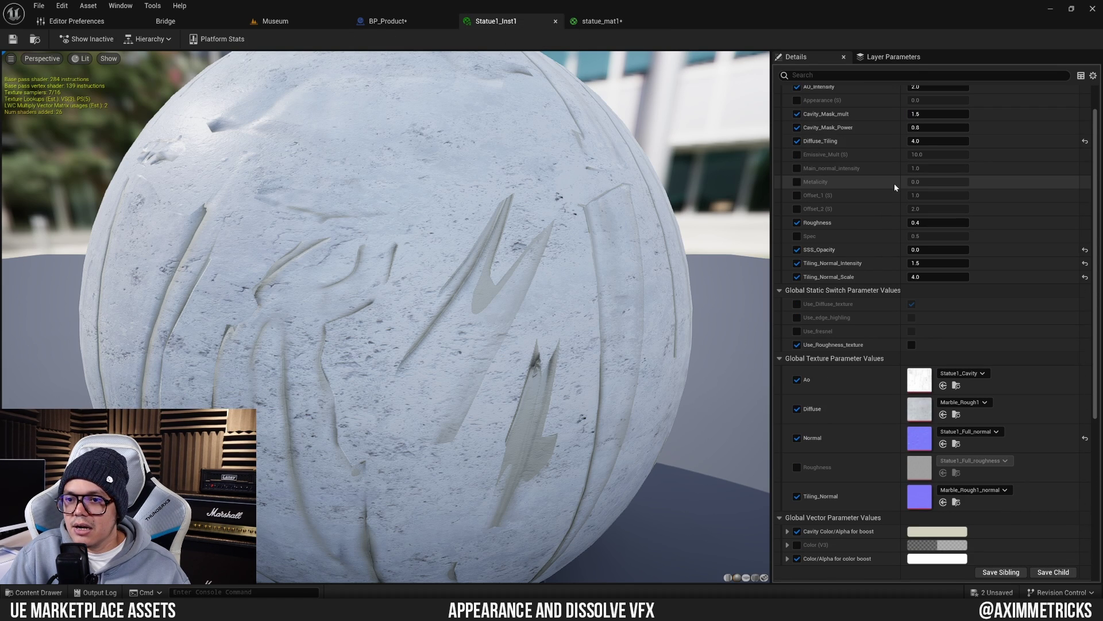
pyautogui.scroll(2, 894, 186)
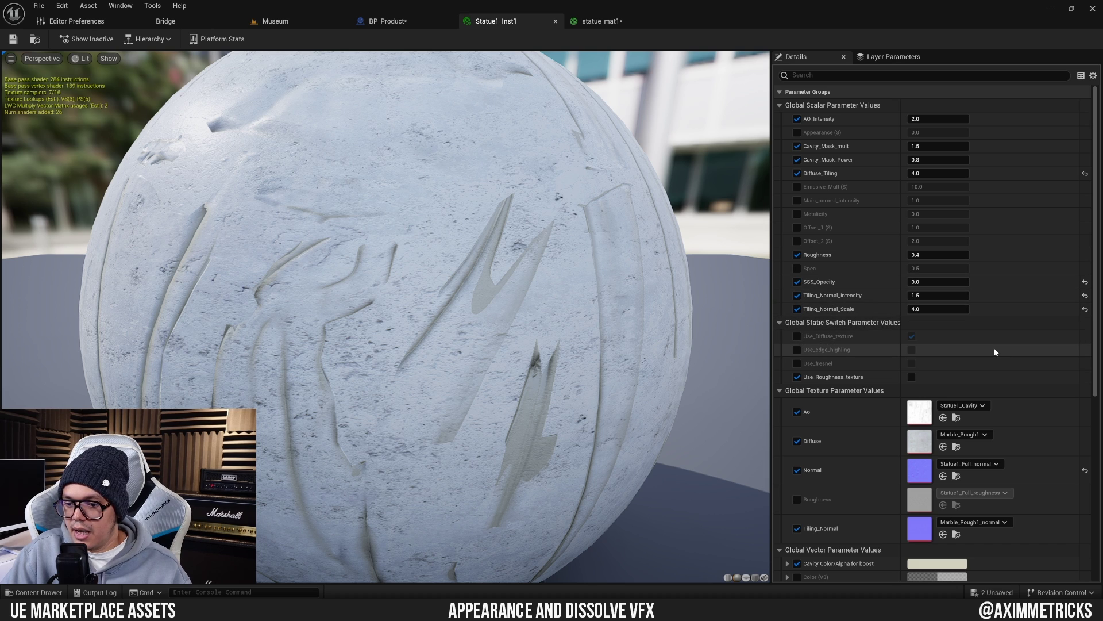
pyautogui.scroll(-5, 995, 351)
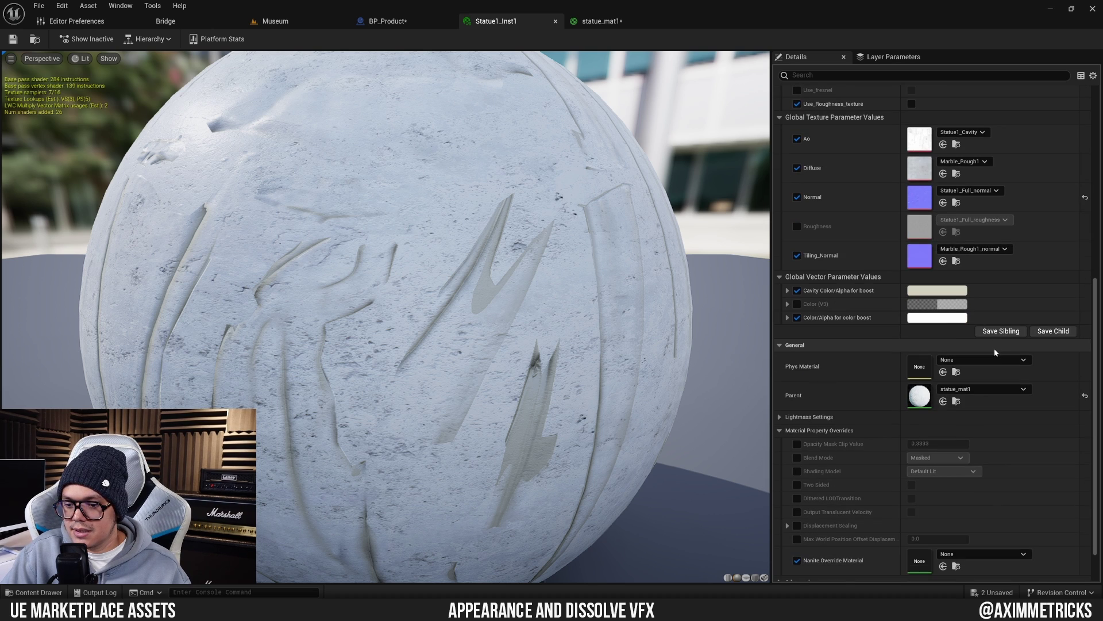
pyautogui.scroll(5, 996, 351)
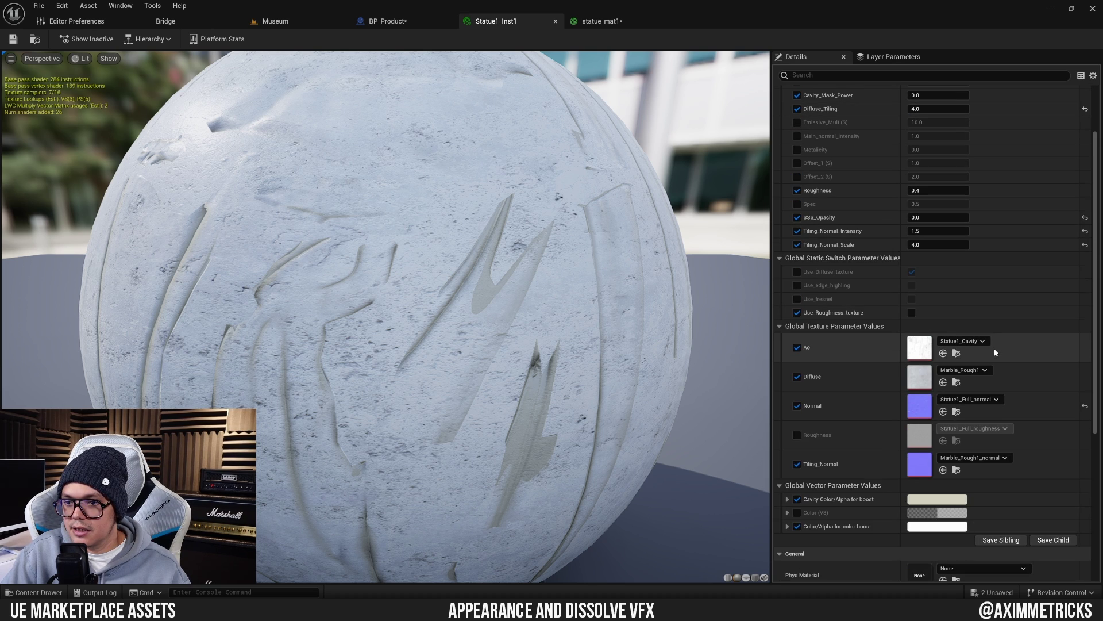
pyautogui.scroll(-5, 994, 351)
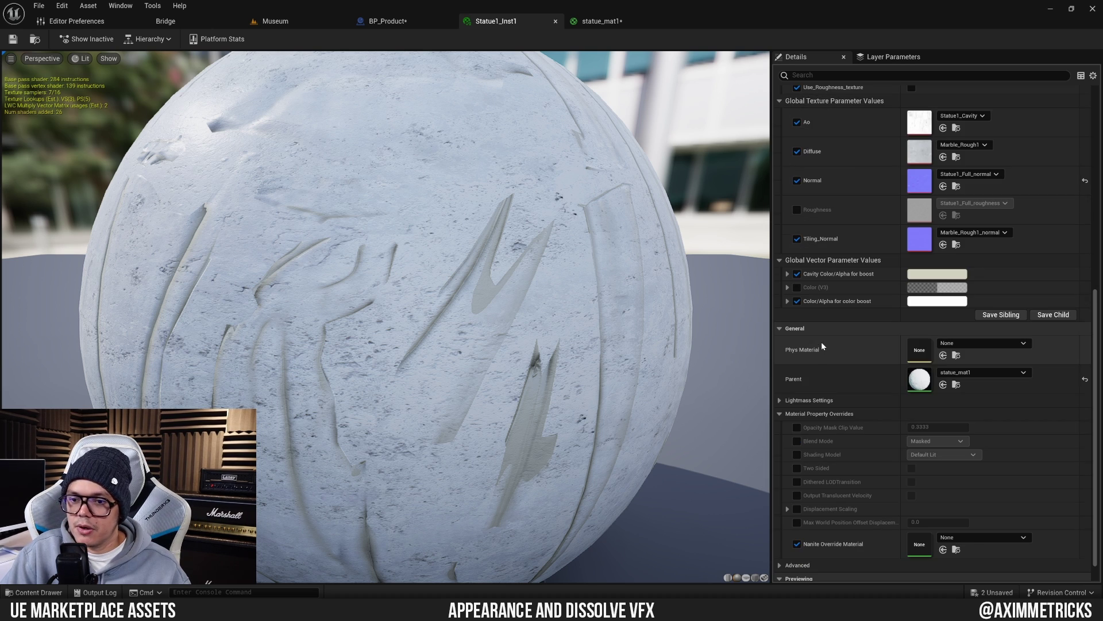
pyautogui.click(797, 287)
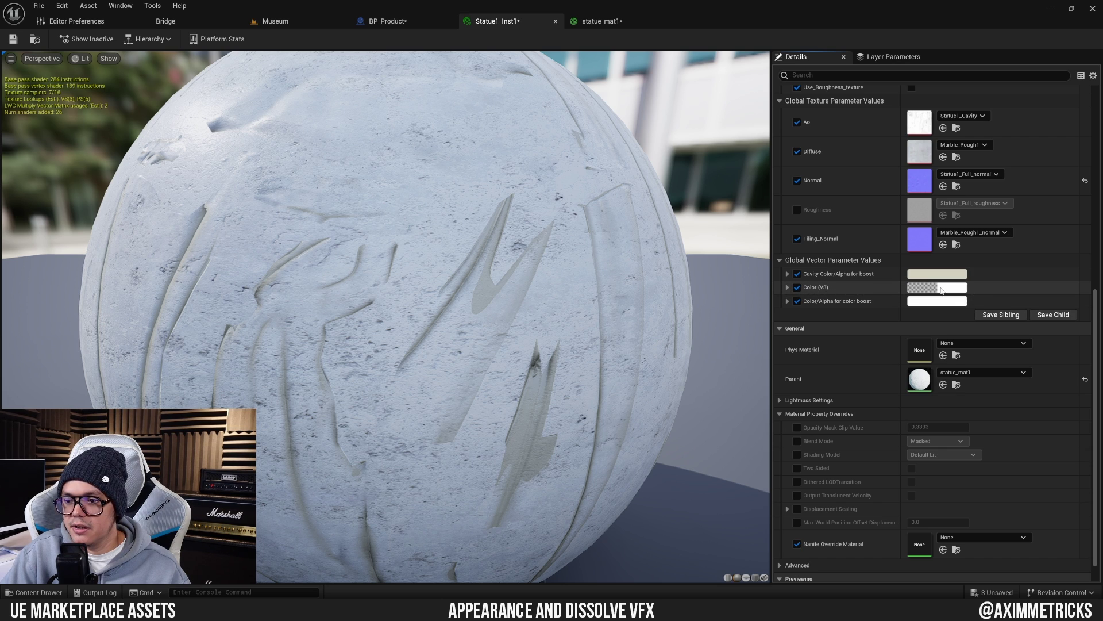
pyautogui.scroll(3, 878, 332)
pyautogui.click(599, 21)
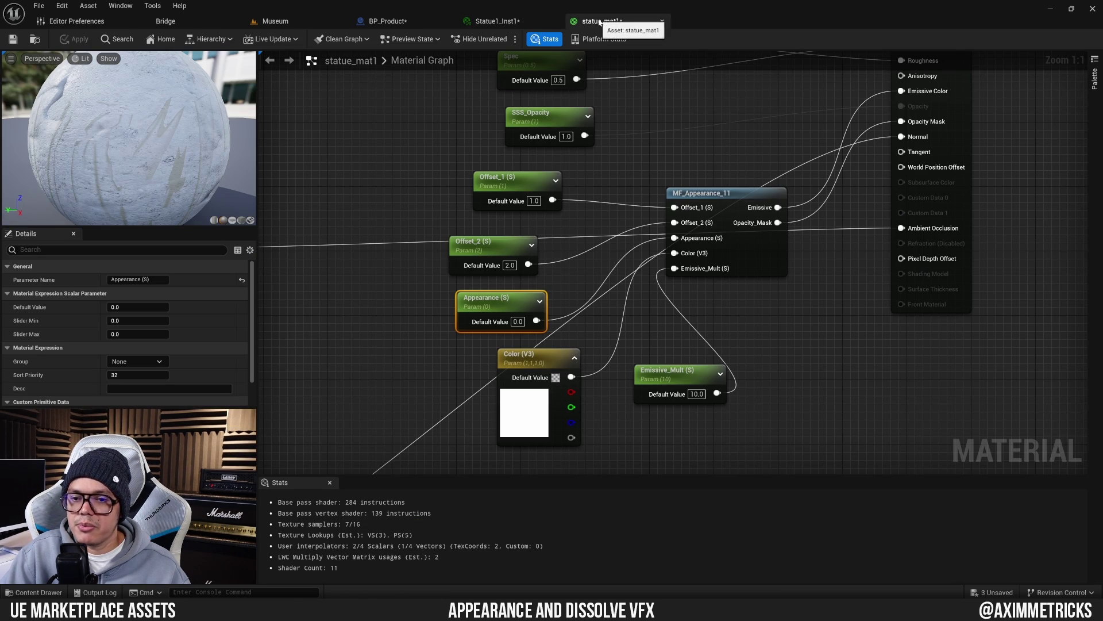
pyautogui.click(522, 26)
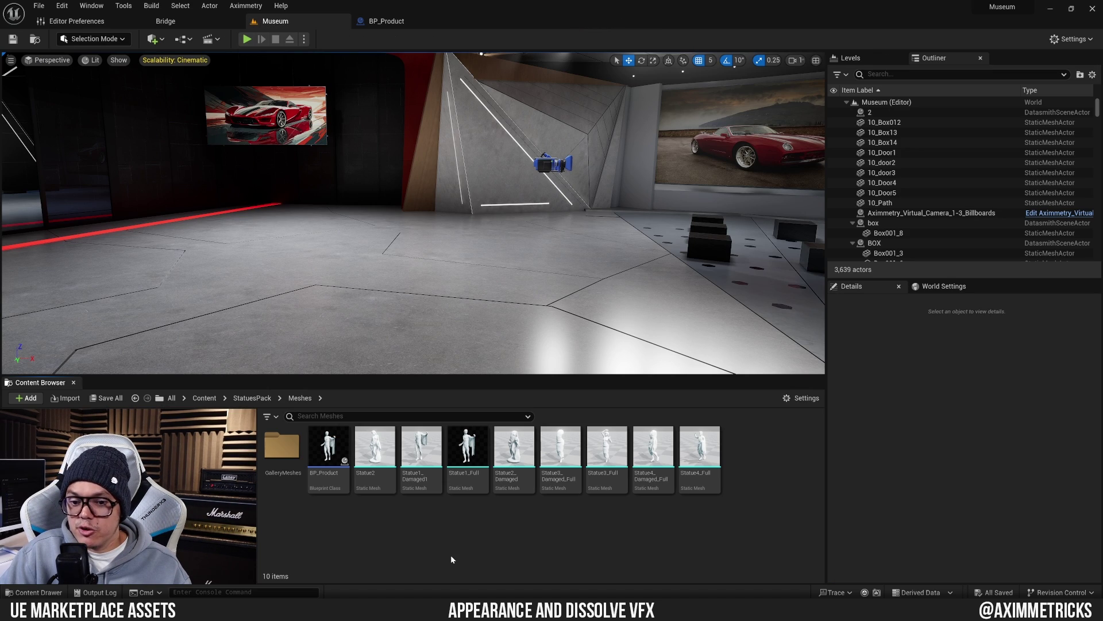
# Step: Place BP_Product from the StatuesPack Meshes folder on the Museum floor and set its uniform scale to 2
pyautogui.moveTo(329, 454); pyautogui.dragTo(514, 281)
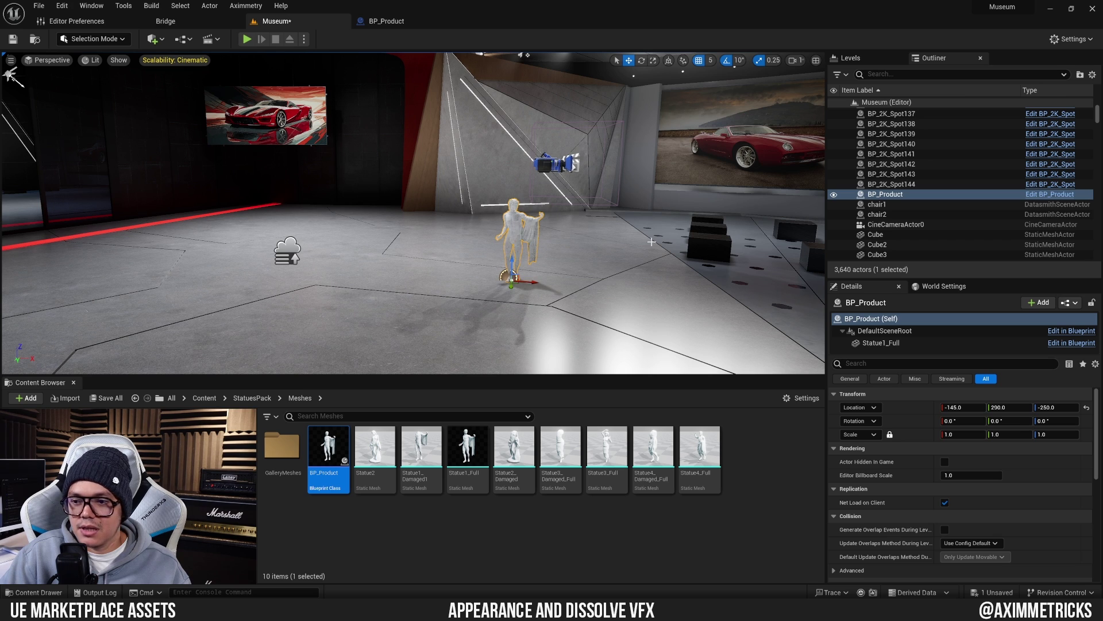
pyautogui.click(955, 434)
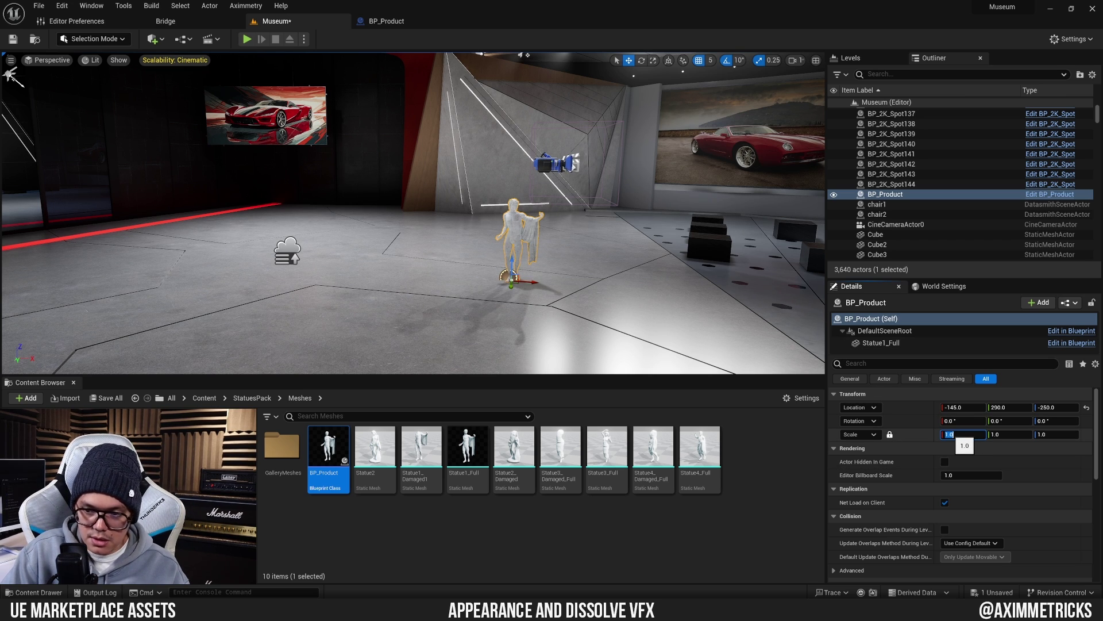
pyautogui.write('3')
pyautogui.press('Return')
pyautogui.write('2')
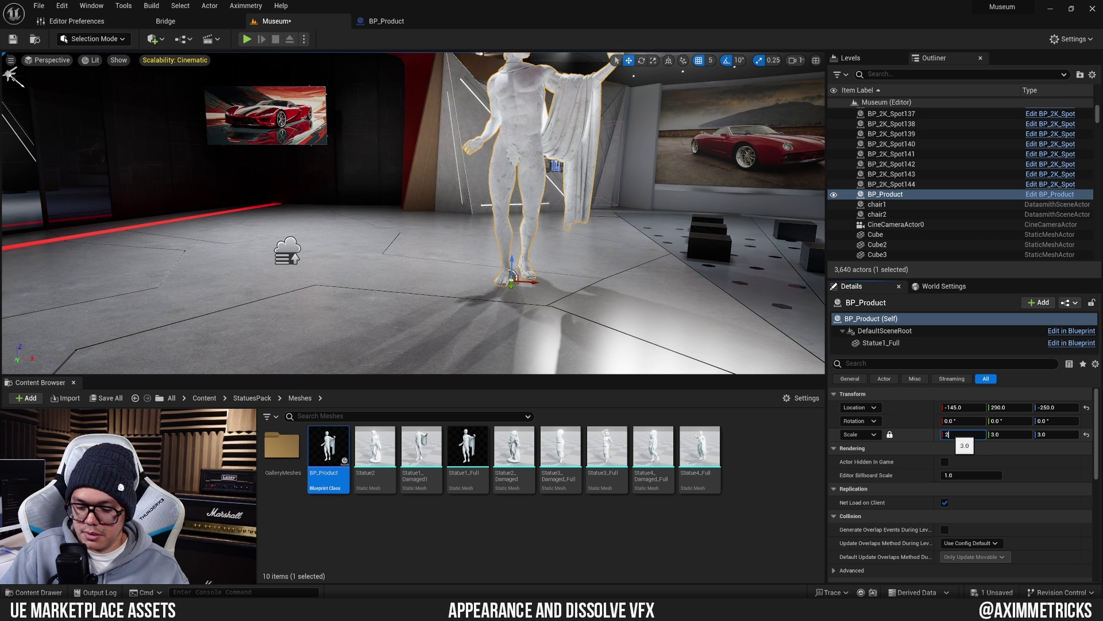
pyautogui.press('Return')
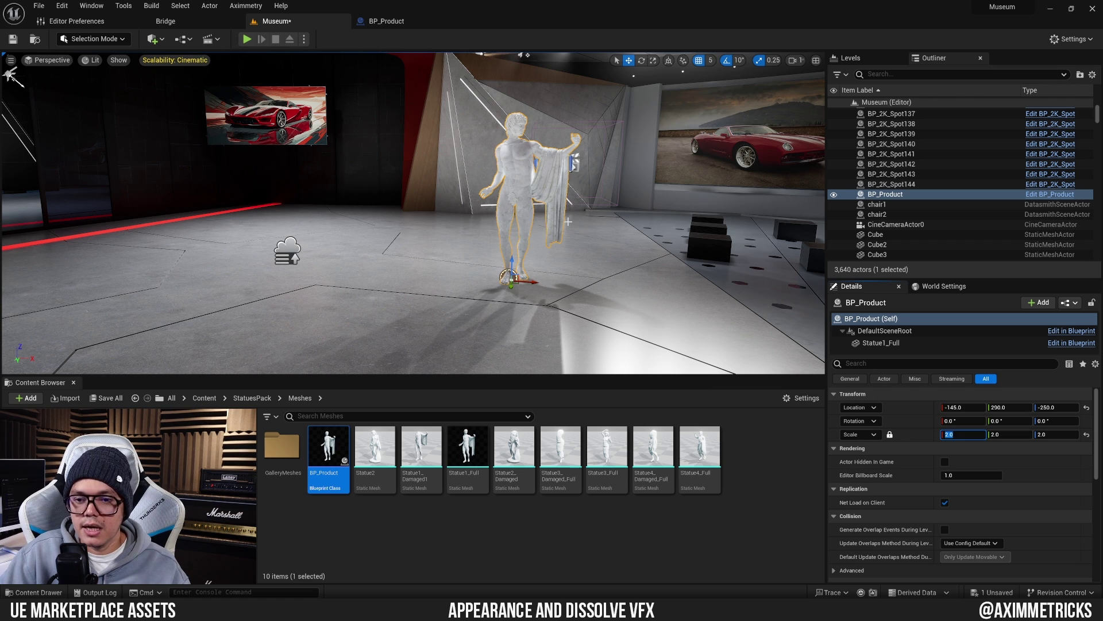
# Step: Enable the Appearance (S) override in Statue1_Inst1 and raise its value to about 0.42
pyautogui.moveTo(414, 212); pyautogui.dragTo(378, 237, button='right')
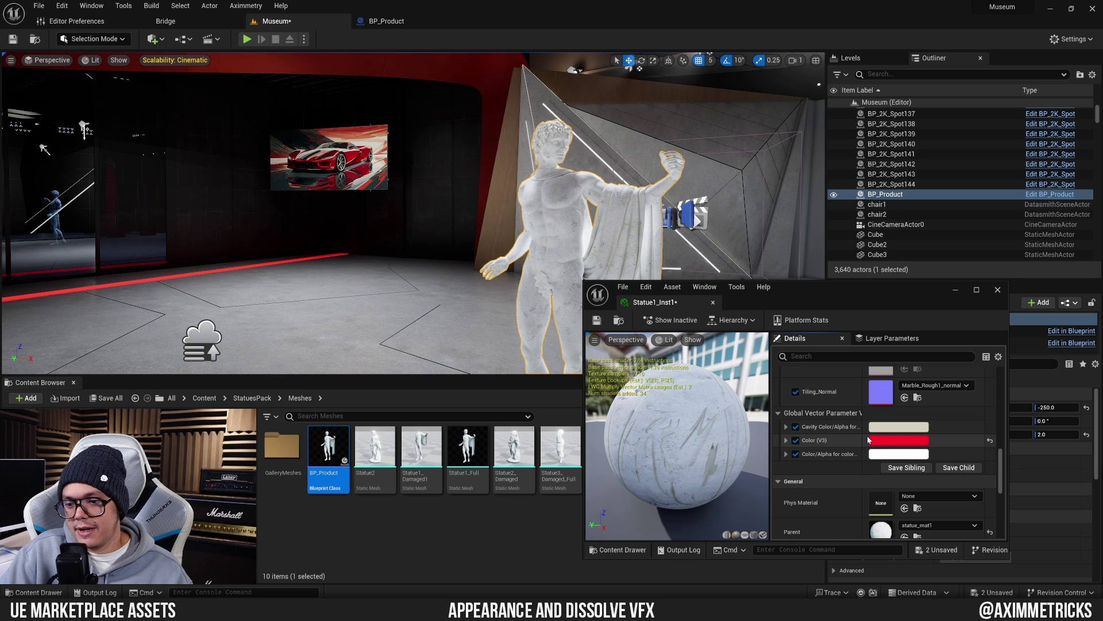
pyautogui.scroll(5, 954, 439)
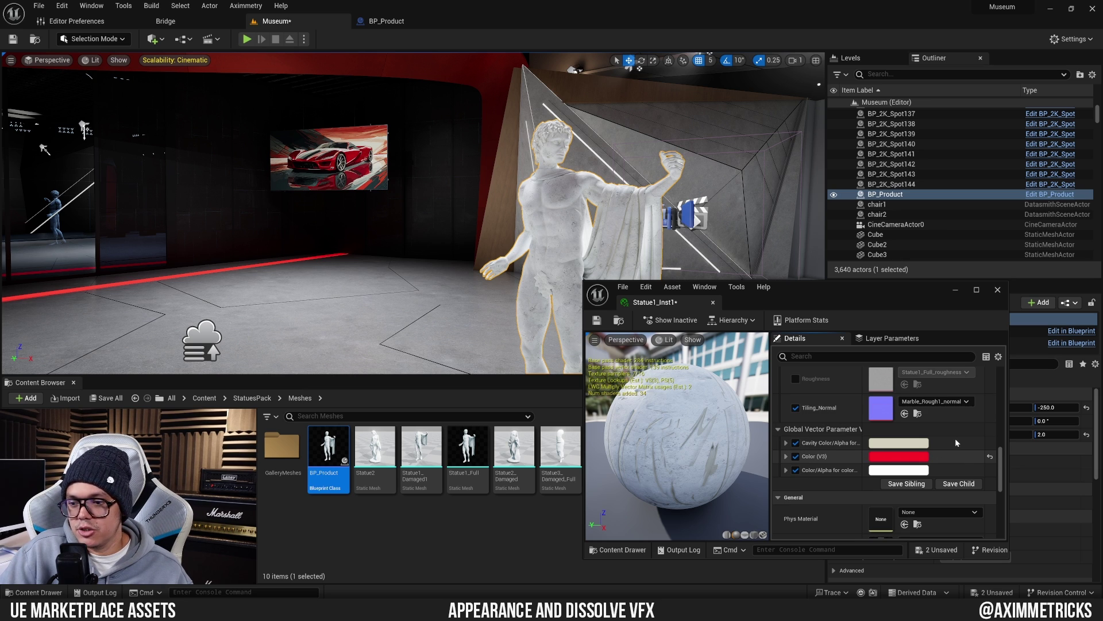
pyautogui.scroll(5, 956, 439)
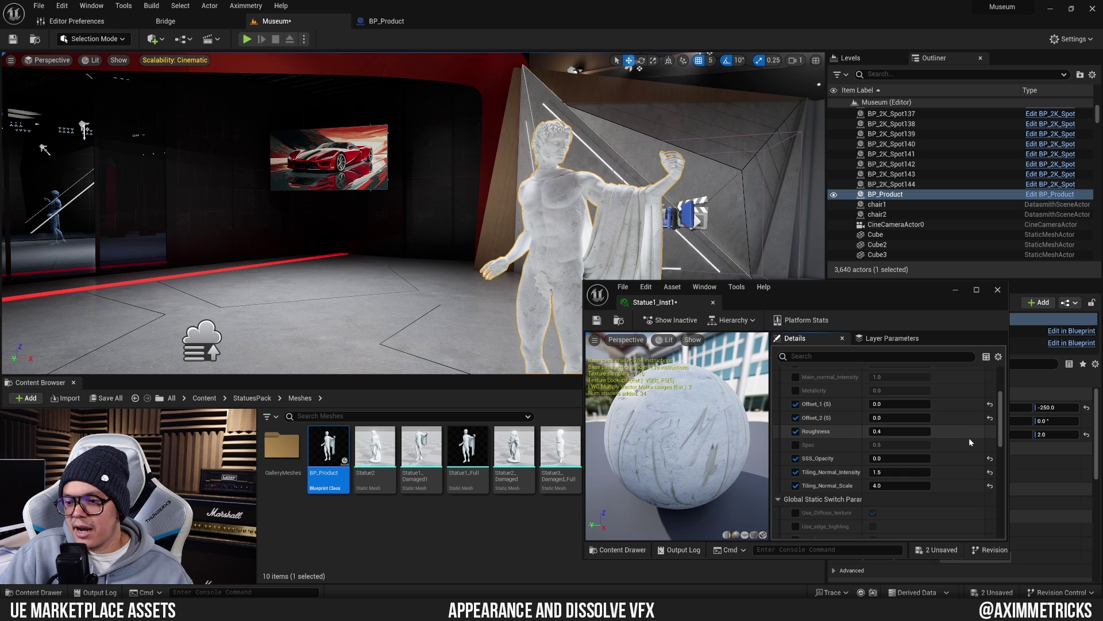
pyautogui.scroll(3, 969, 437)
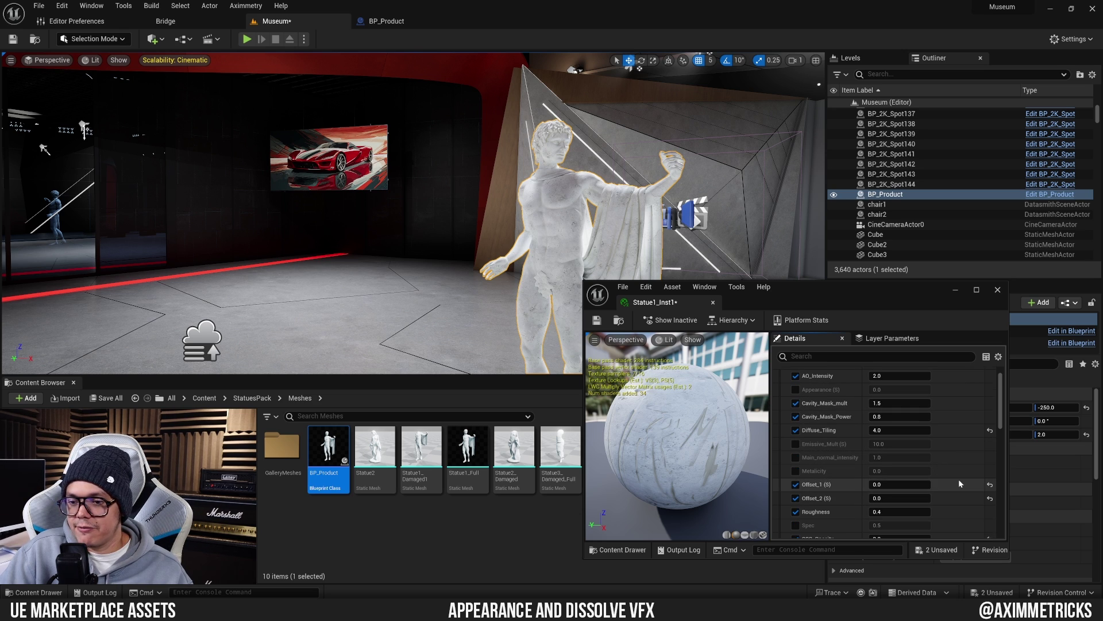
pyautogui.scroll(2, 971, 471)
pyautogui.click(796, 413)
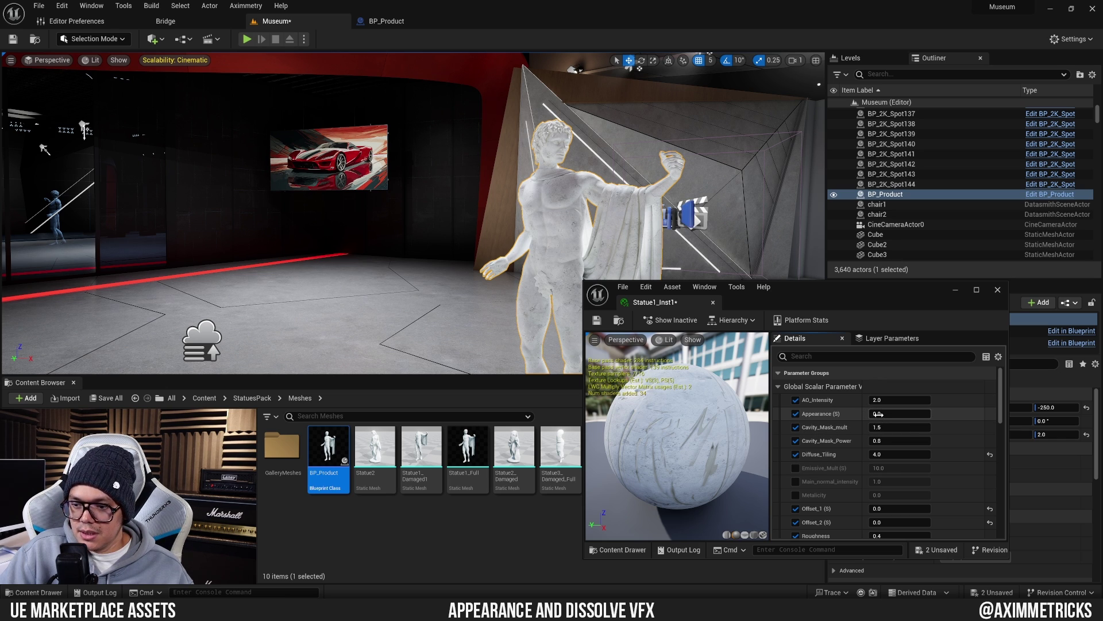
pyautogui.moveTo(888, 413); pyautogui.dragTo(931, 413)
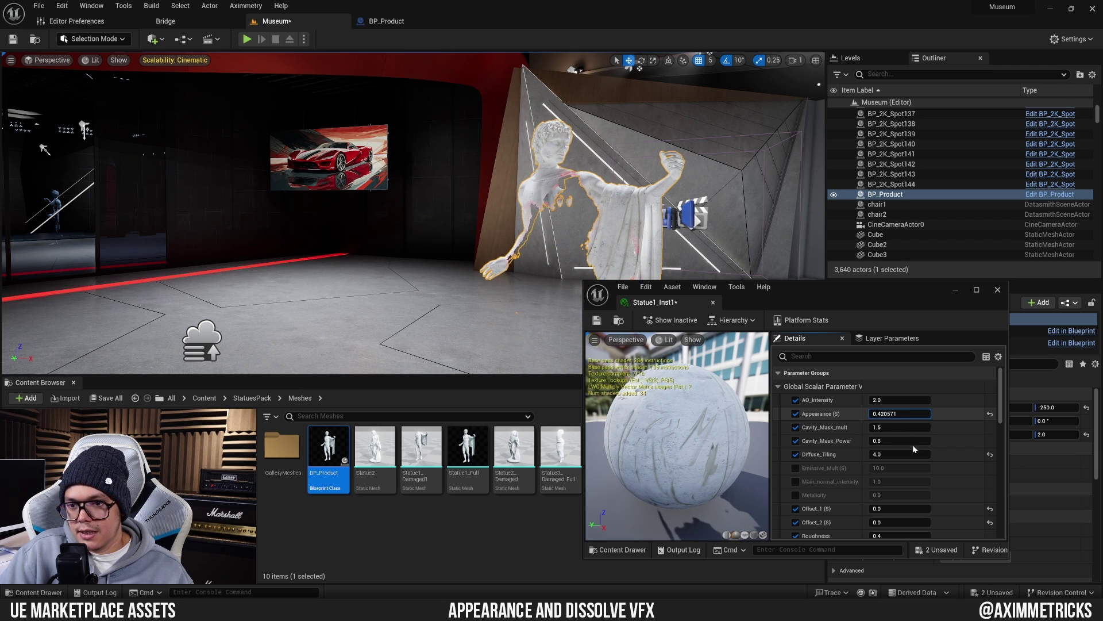
# Step: Adjust the dissolve offsets in Statue1_Inst1, setting Offset_1 to about 0.027 and Offset_2 to about 0.037
pyautogui.scroll(-2, 952, 461)
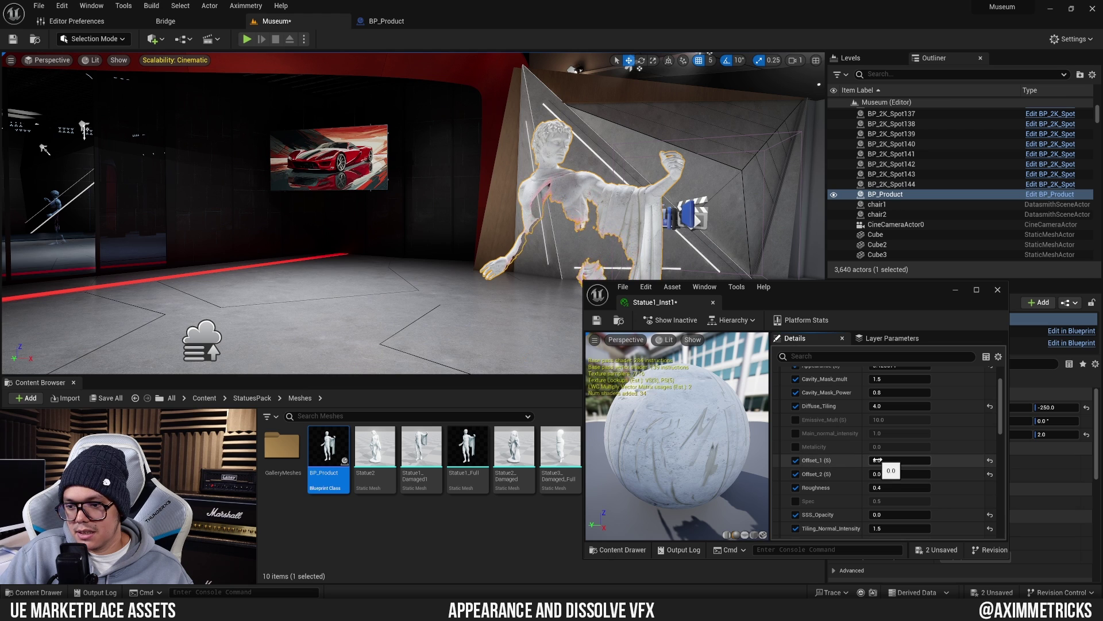
pyautogui.moveTo(878, 459)
pyautogui.mouseDown()
pyautogui.moveTo(901, 460)
pyautogui.moveTo(856, 459)
pyautogui.moveTo(878, 460)
pyautogui.mouseUp()
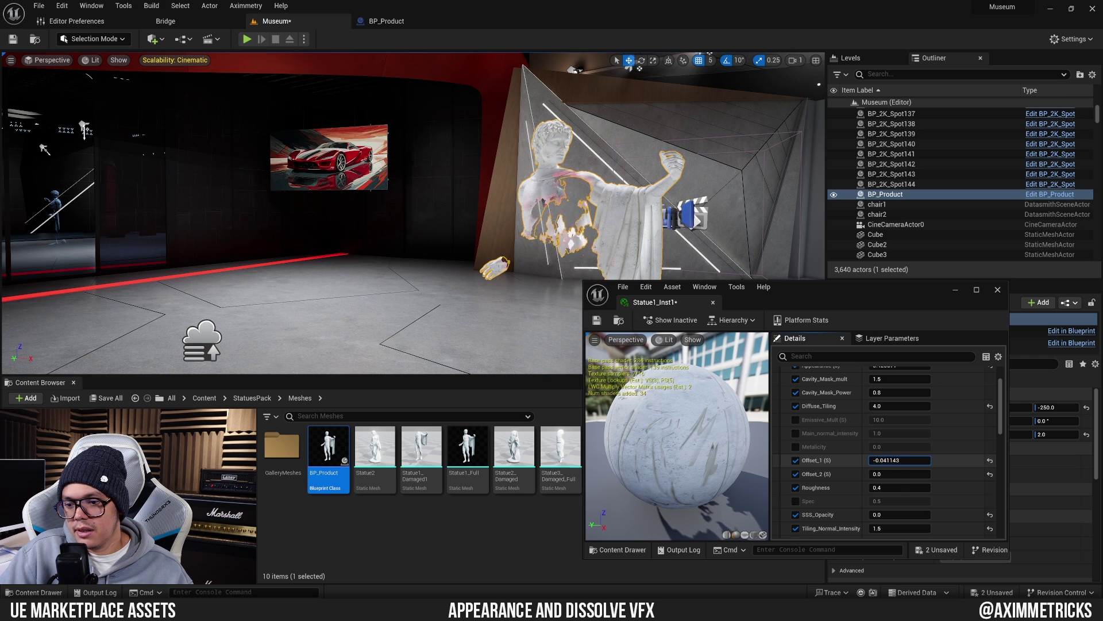
pyautogui.moveTo(878, 474); pyautogui.dragTo(888, 473)
pyautogui.moveTo(876, 460); pyautogui.dragTo(887, 459)
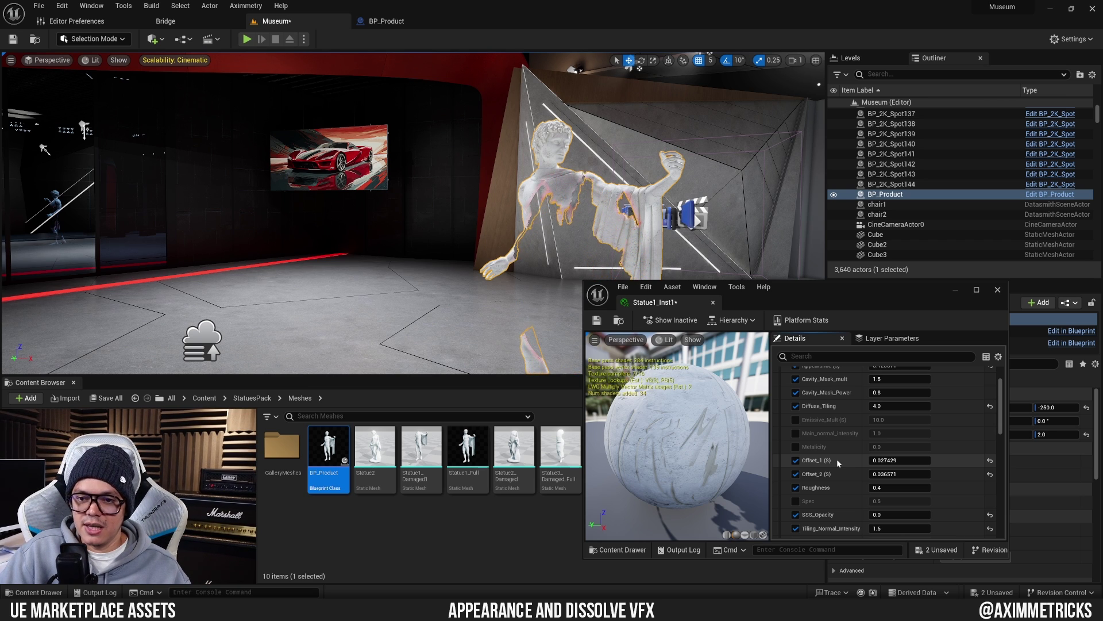
# Step: Rename the Appearance (S) parameter in the statue_mat1 graph to FX IO
pyautogui.click(527, 510)
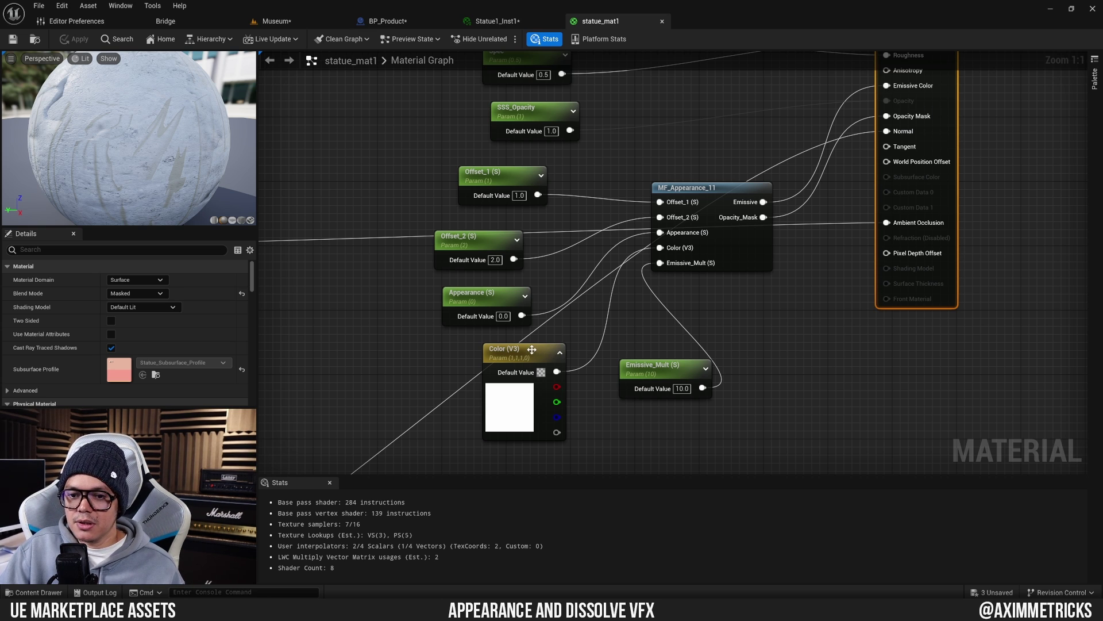
pyautogui.click(497, 292)
pyautogui.rightClick(498, 292)
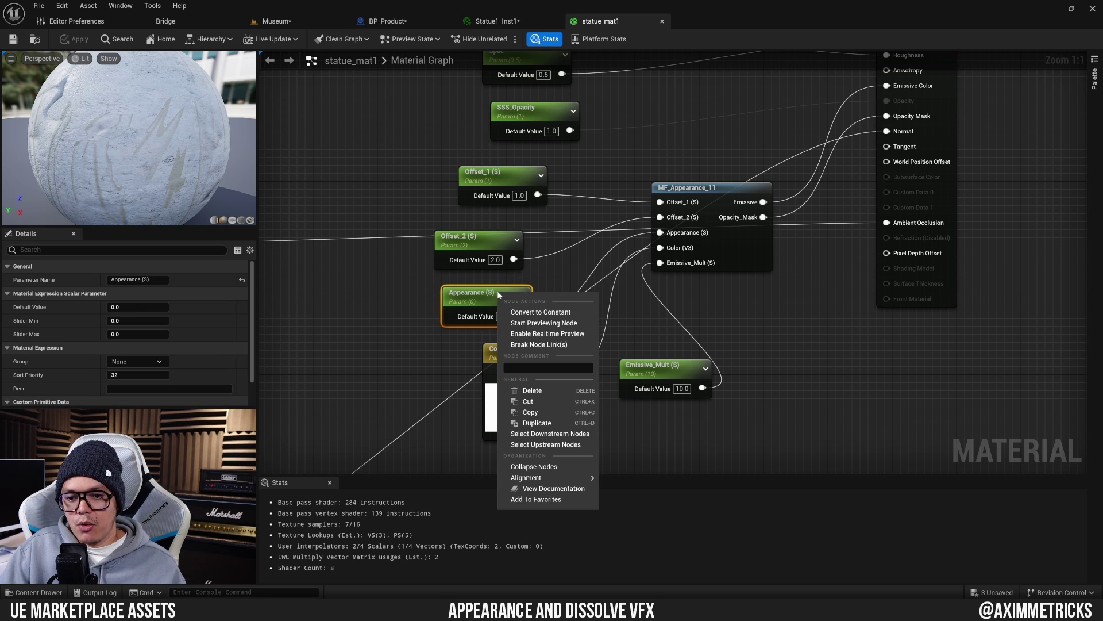
pyautogui.press('Escape')
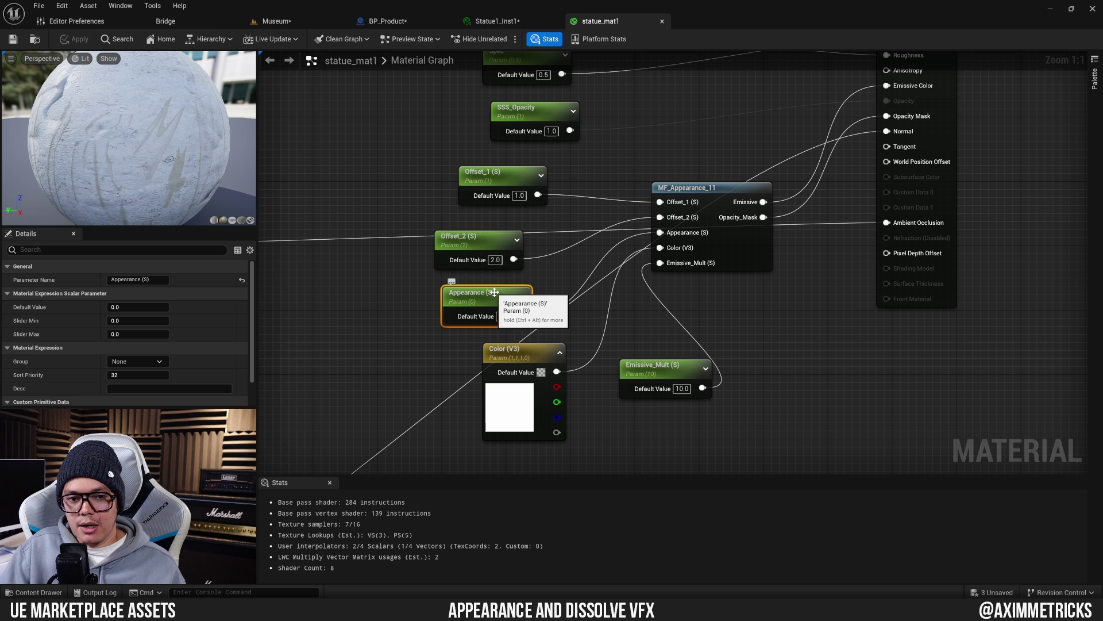
pyautogui.click(156, 279)
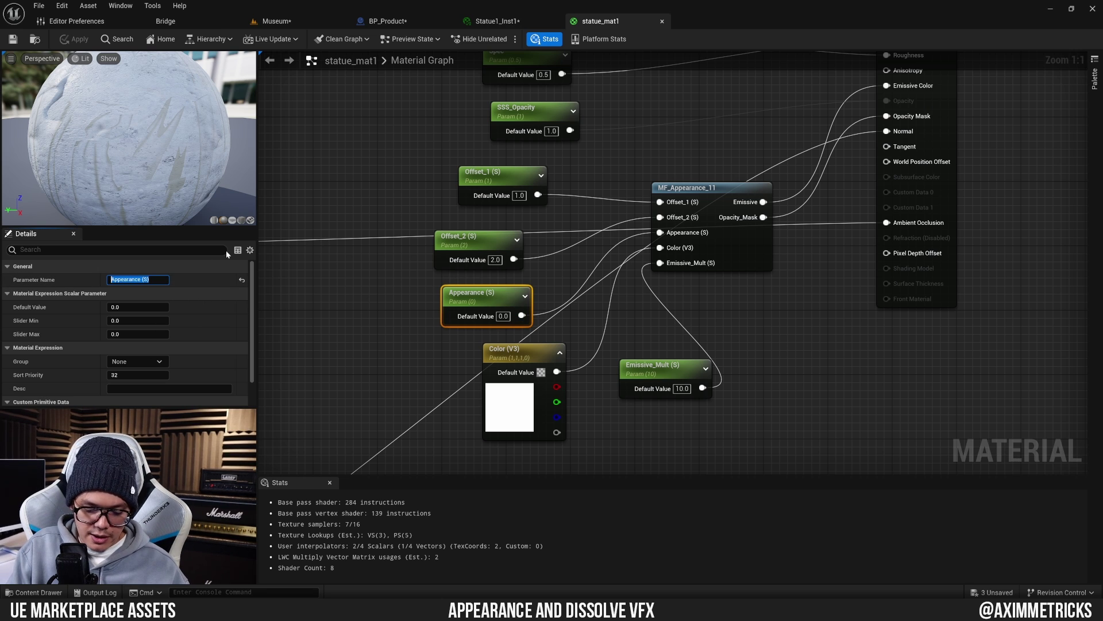
pyautogui.write('FX IO')
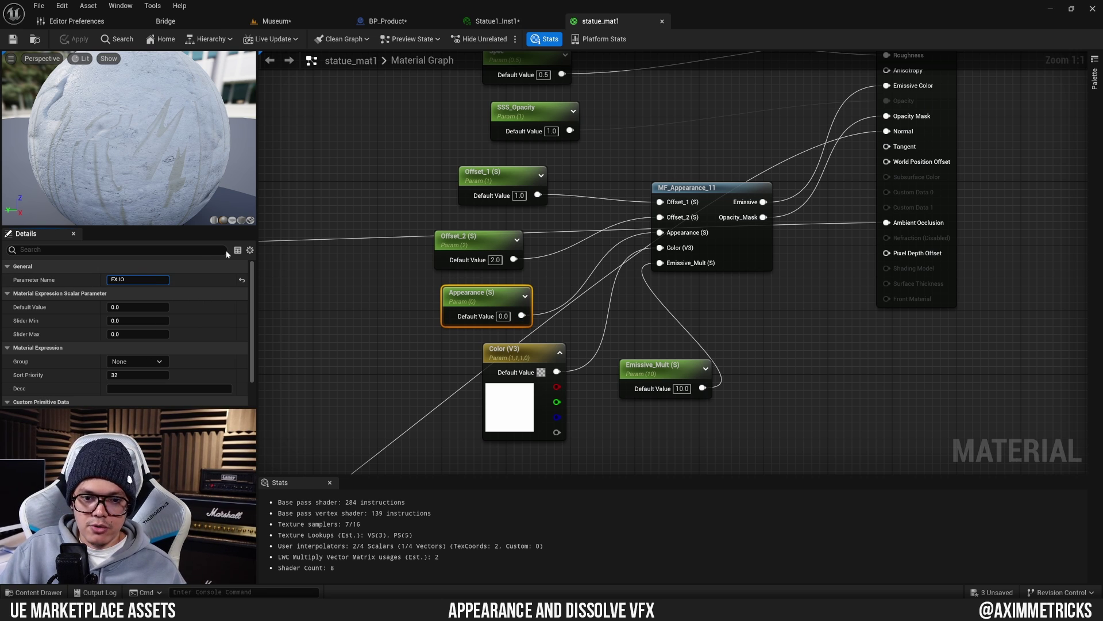
pyautogui.click(657, 332)
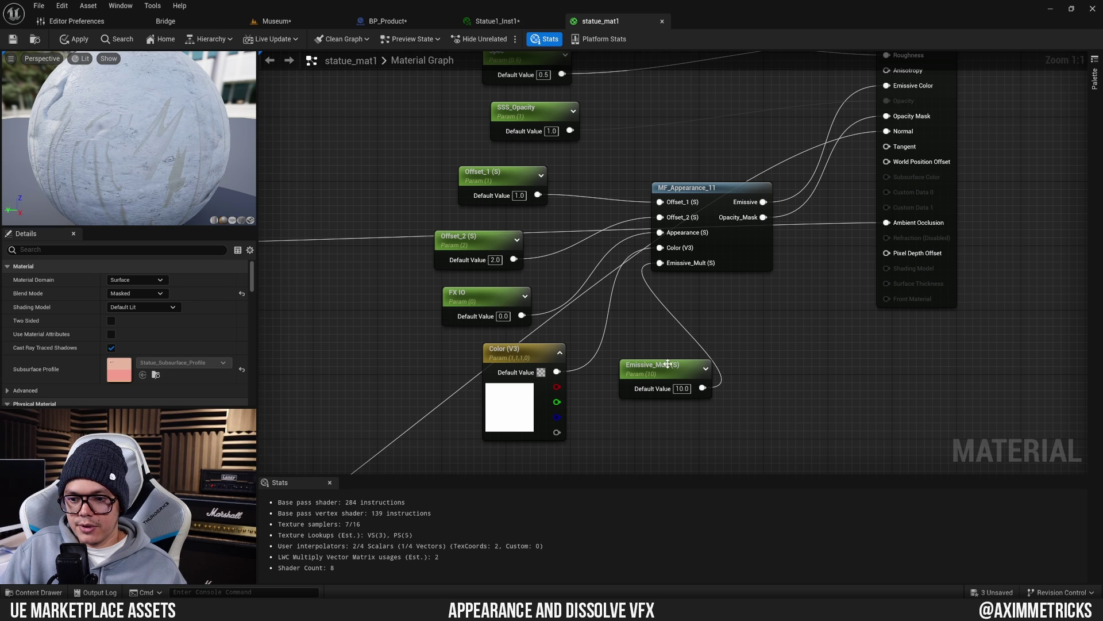
# Step: Rename the Emissive_Mult (S) parameter in statue_mat1 to FX Glow
pyautogui.click(645, 358)
pyautogui.click(143, 279)
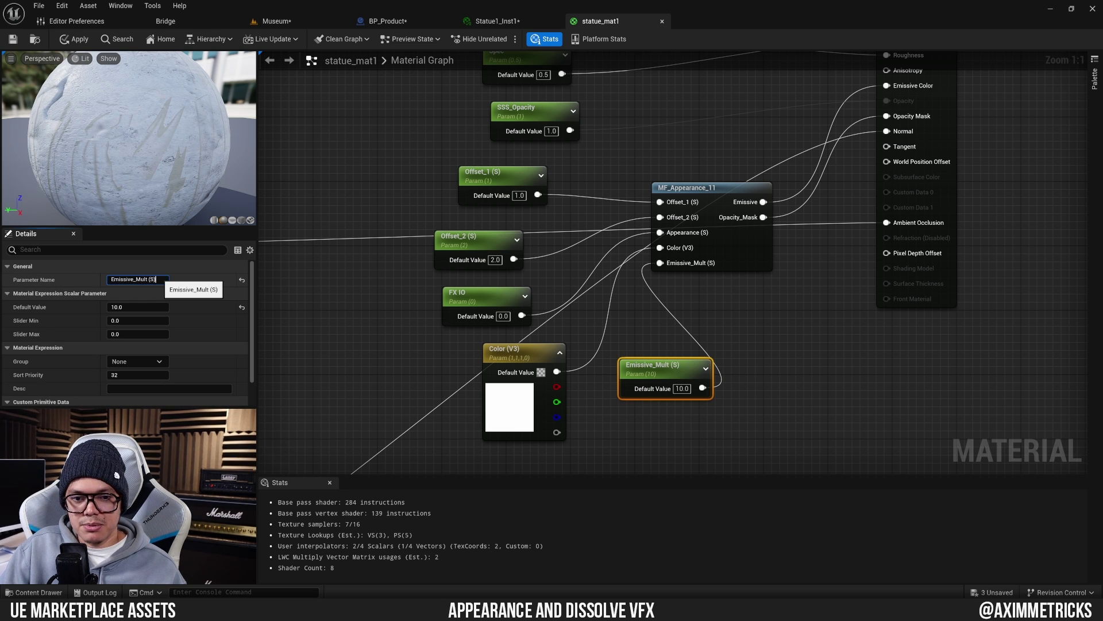
pyautogui.write('FX')
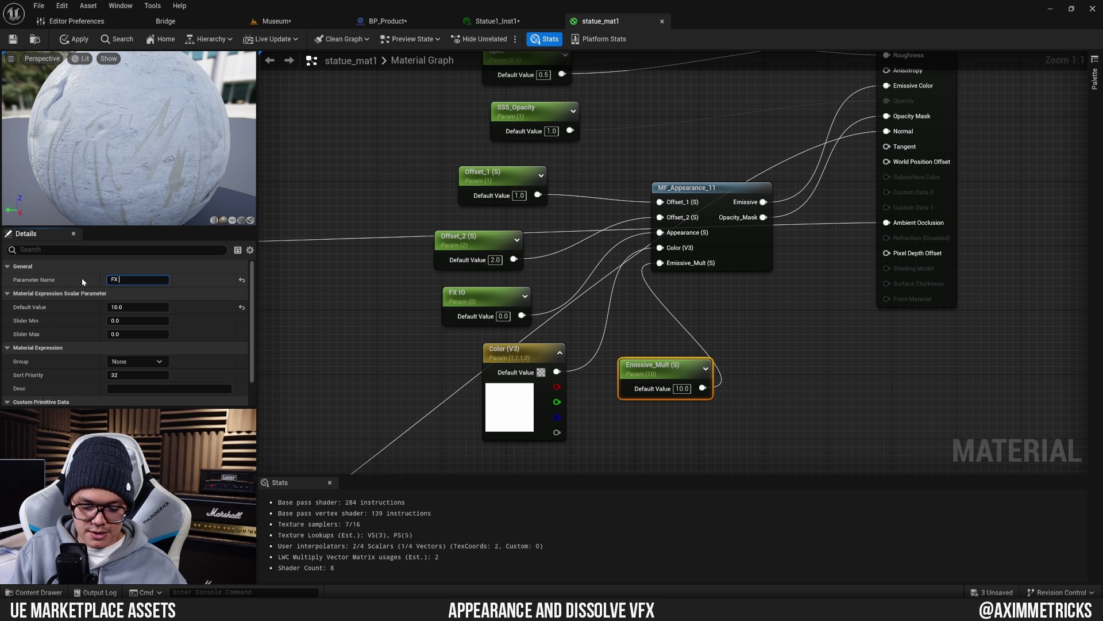
pyautogui.write(' Glow')
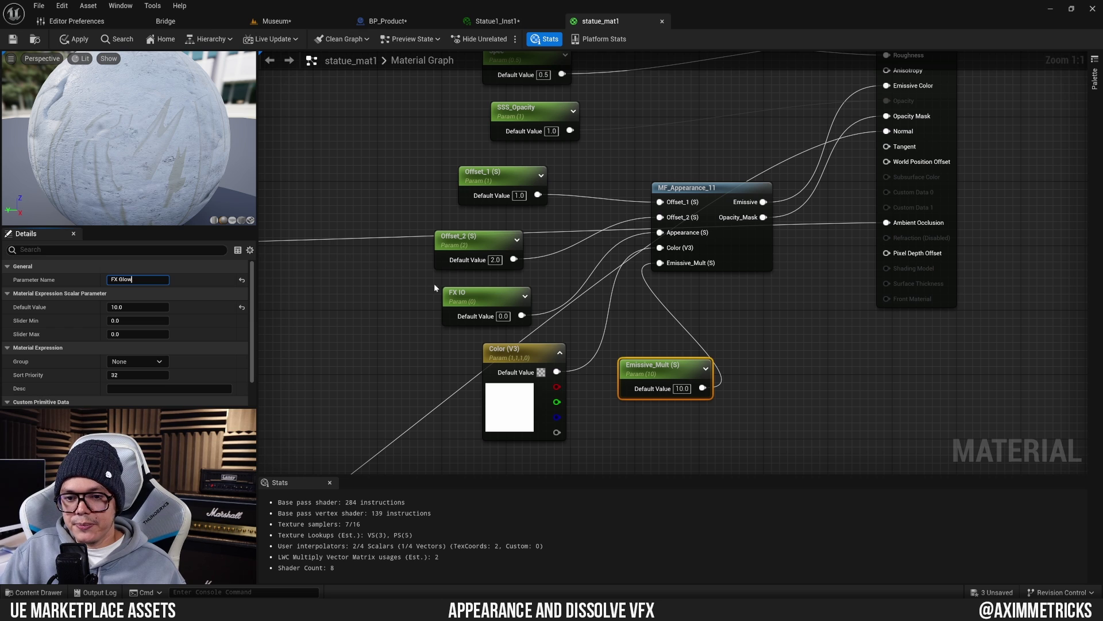
pyautogui.click(588, 273)
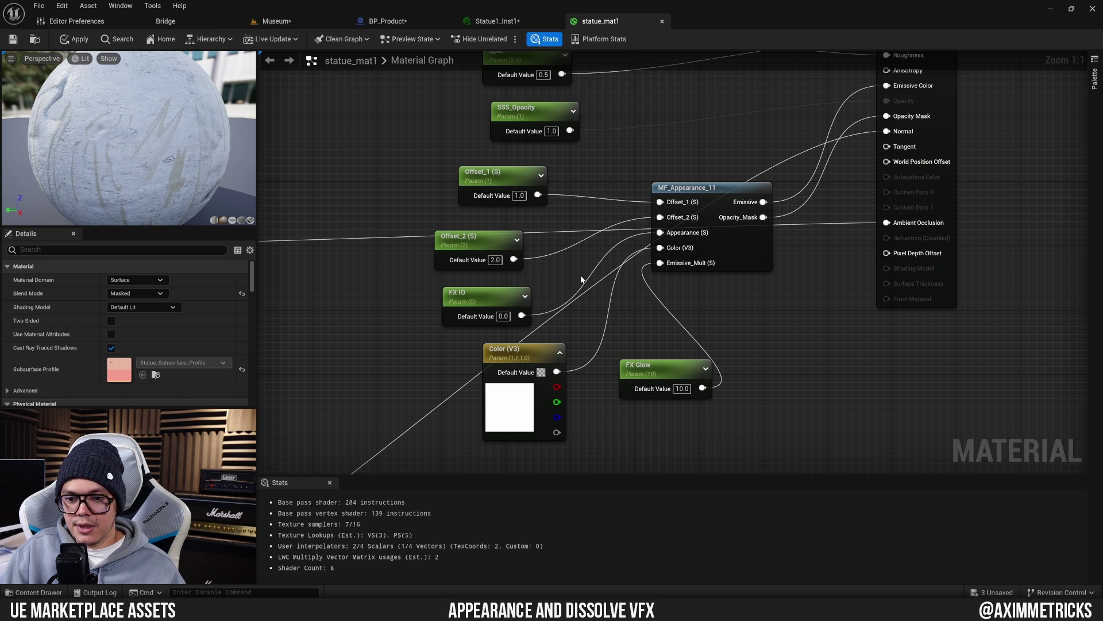
# Step: Rename the Color (V3) parameter in statue_mat1 to FX Color
pyautogui.click(532, 354)
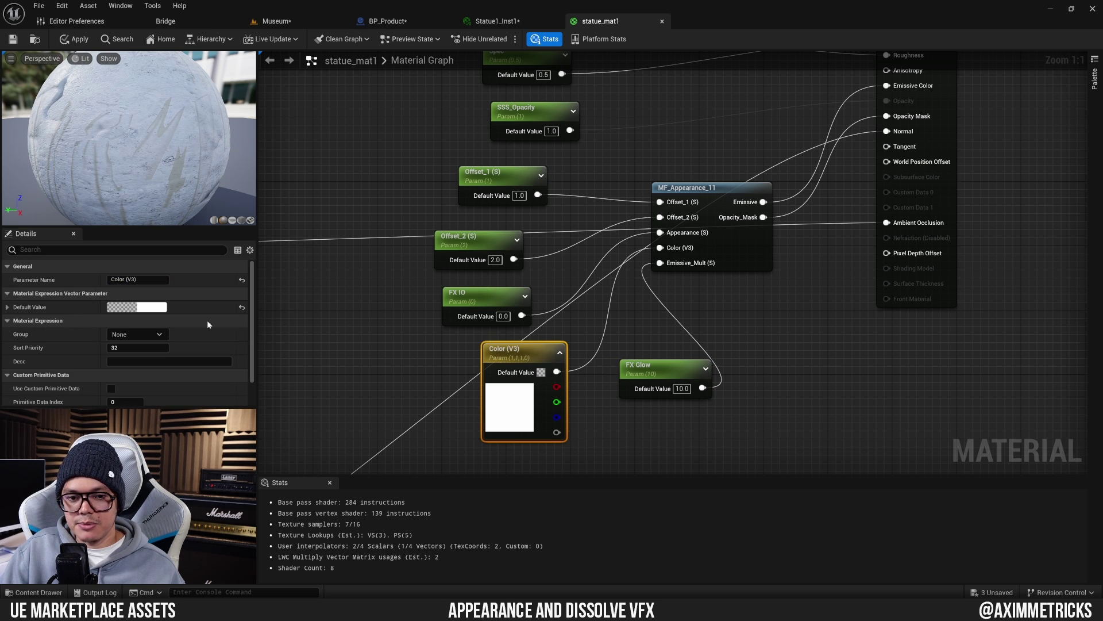
pyautogui.click(138, 280)
pyautogui.write('FX')
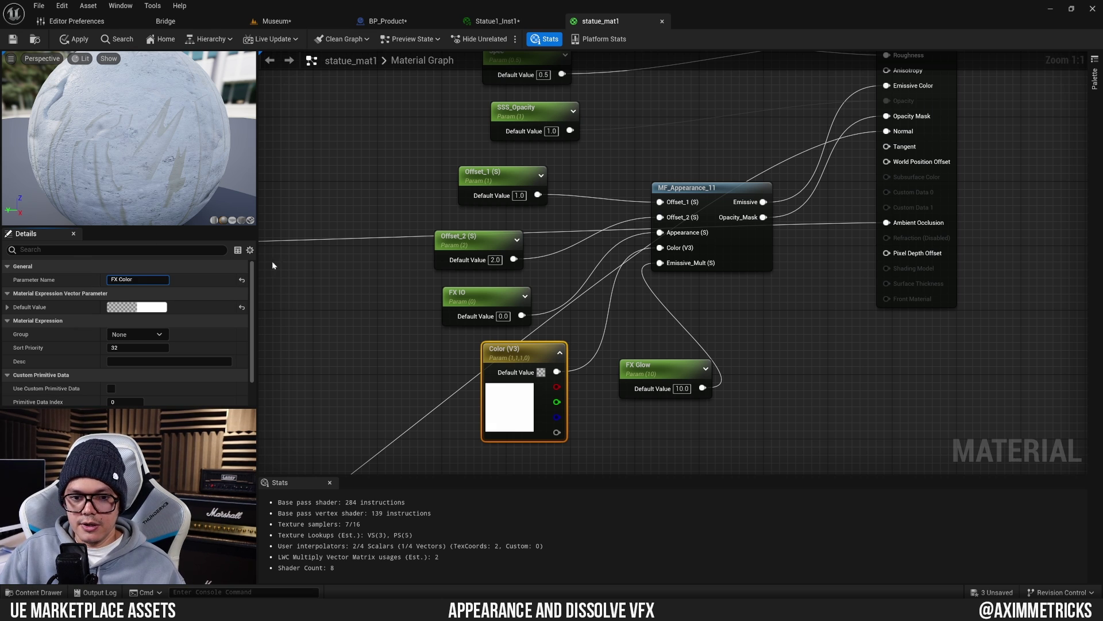
pyautogui.click(333, 304)
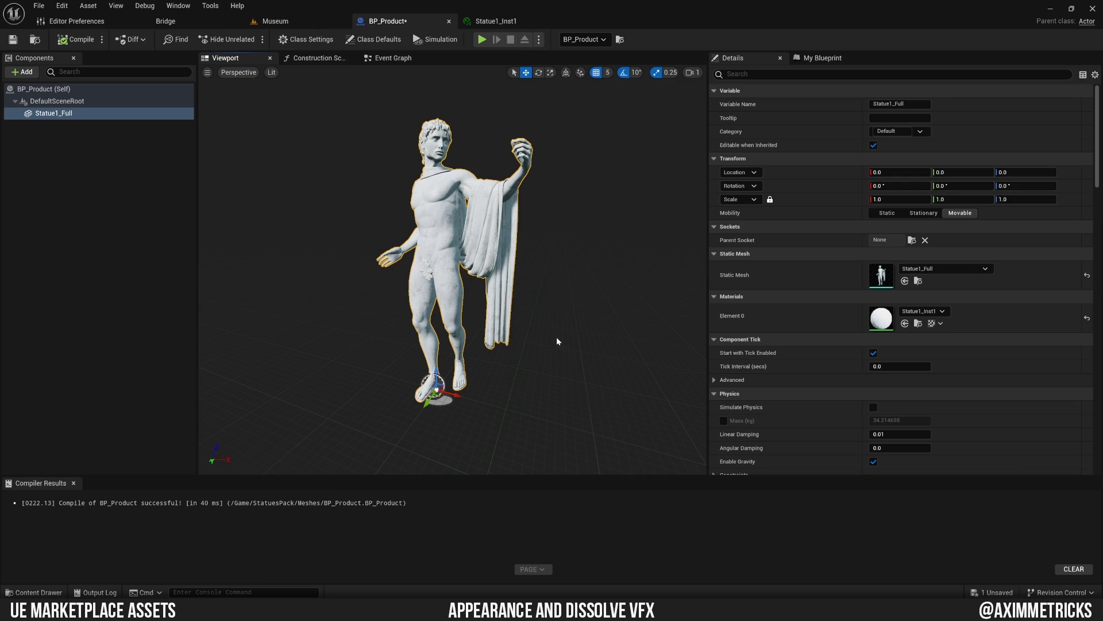
# Step: In BP_Product's Event Graph, add a Create Dynamic Material Instance (Statue1_Full) node driven by Event BeginPlay and place it beside that event
pyautogui.click(393, 58)
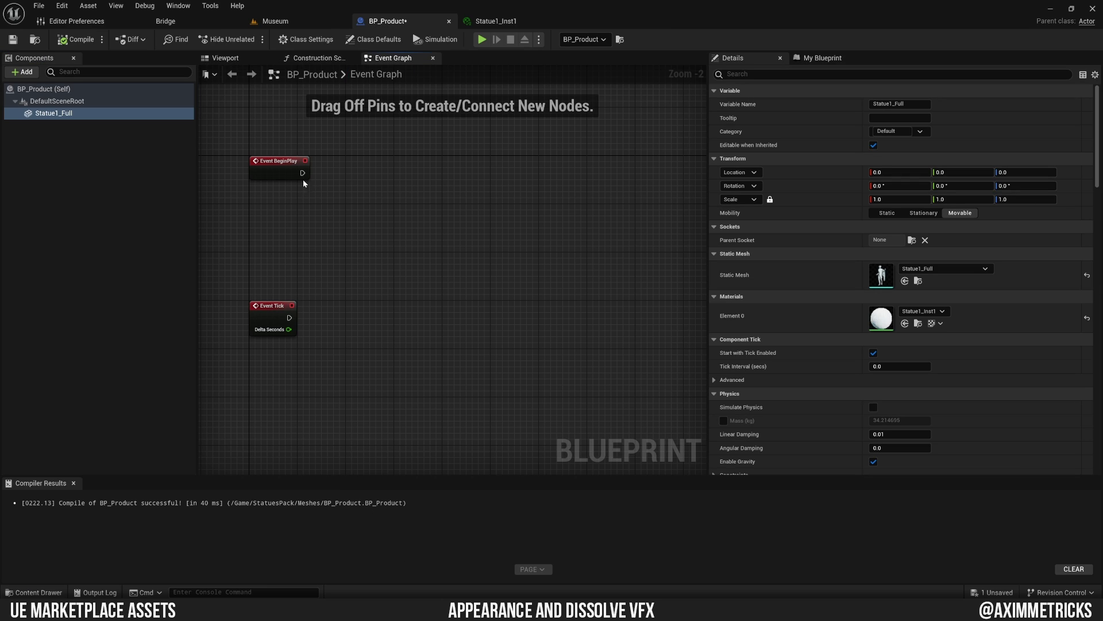
pyautogui.moveTo(303, 173); pyautogui.dragTo(405, 238)
pyautogui.write('cr')
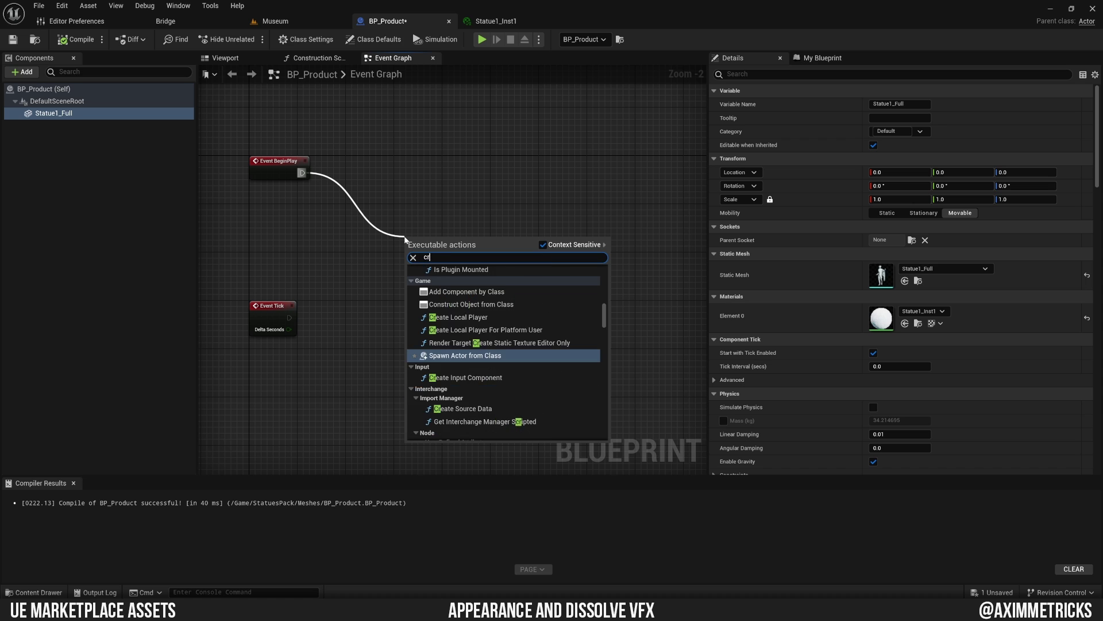
pyautogui.write('eate dynam')
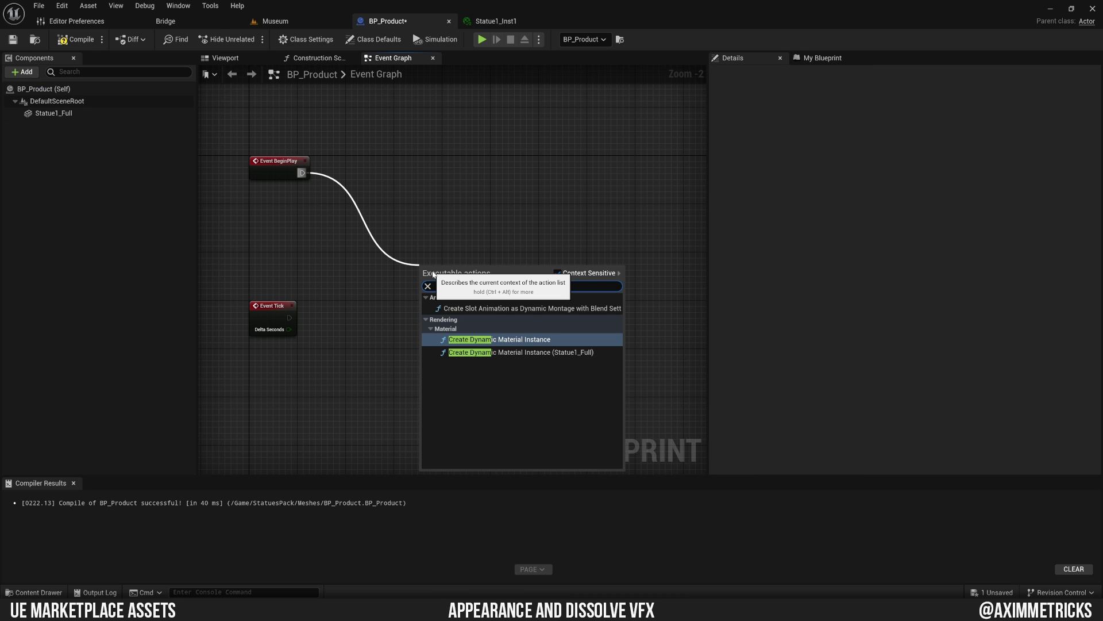
pyautogui.press('Down')
pyautogui.press('Return')
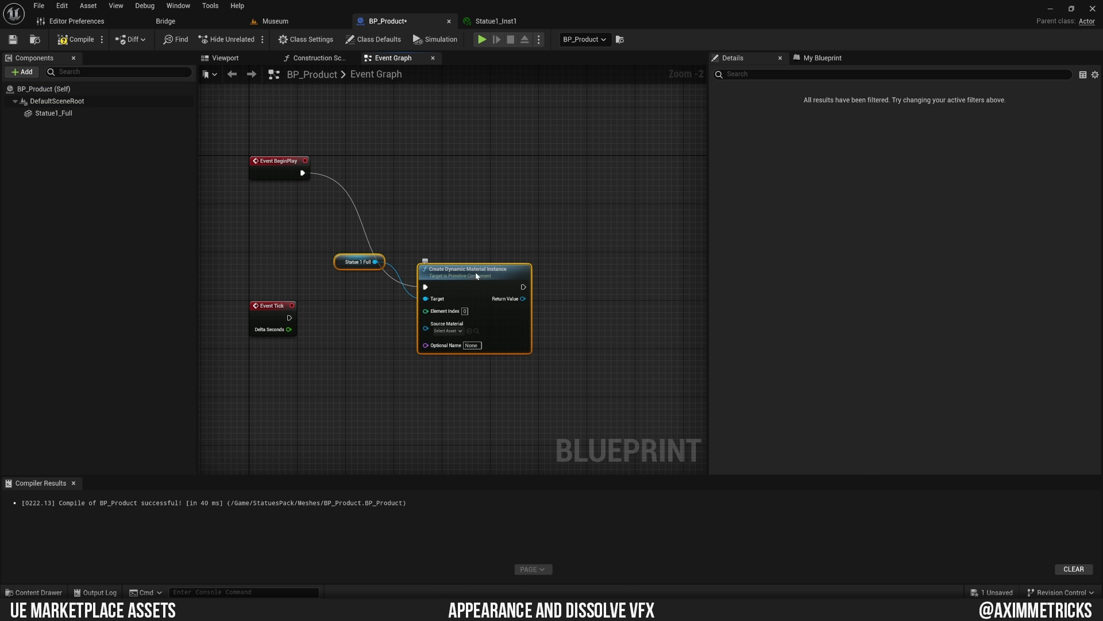
pyautogui.moveTo(477, 276); pyautogui.dragTo(457, 146)
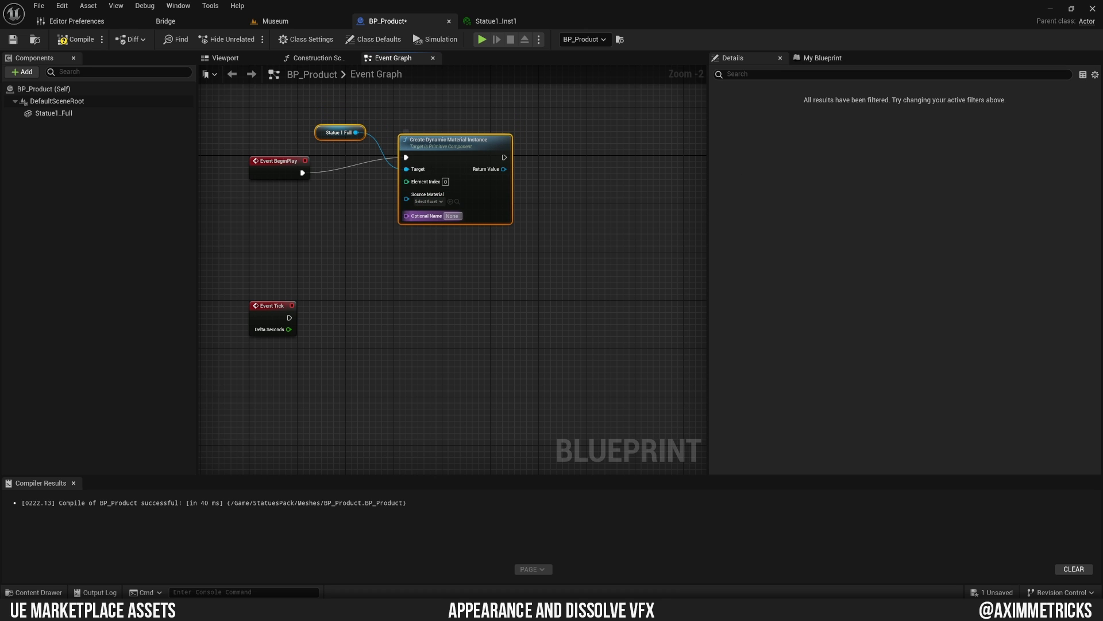
# Step: Set the Create Dynamic Material Instance node's source material to Statue1_Inst1
pyautogui.click(441, 202)
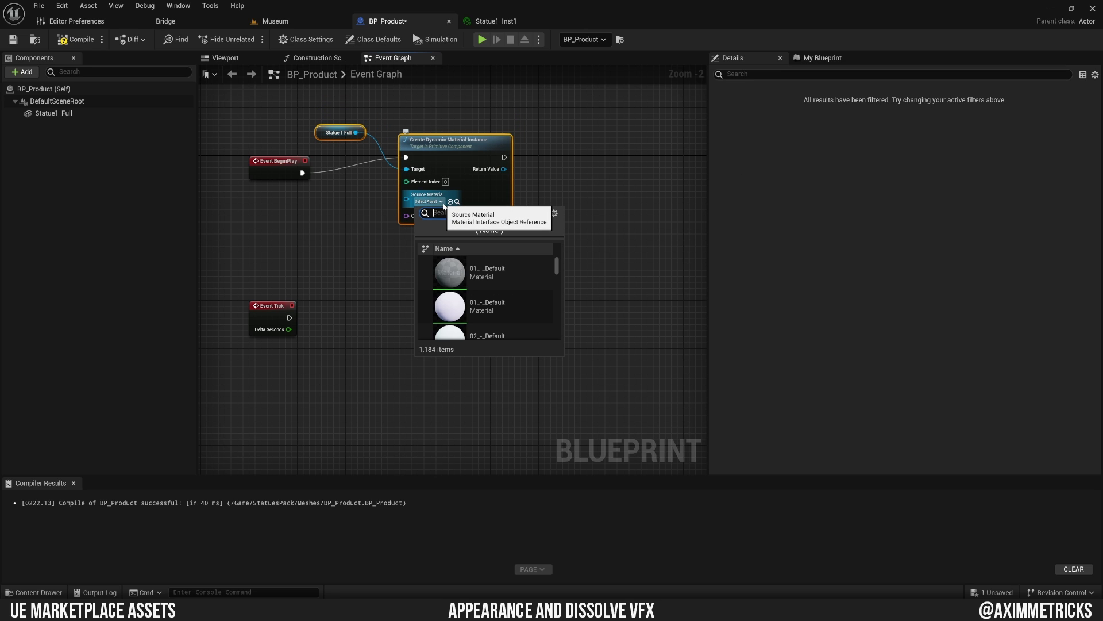
pyautogui.write('sta')
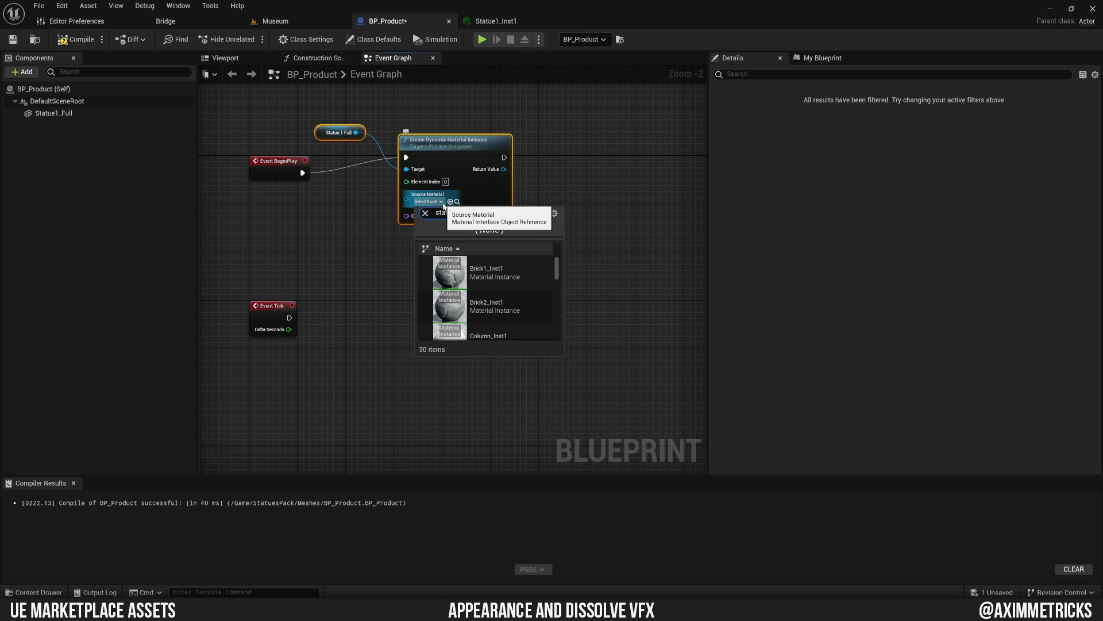
pyautogui.write('tue1')
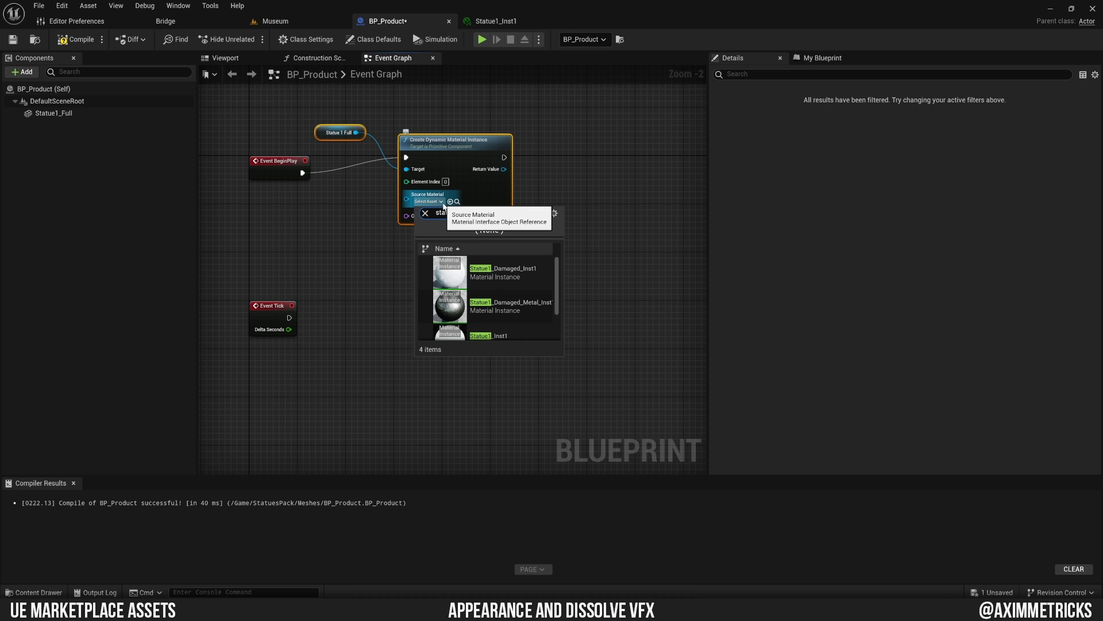
pyautogui.write('_i')
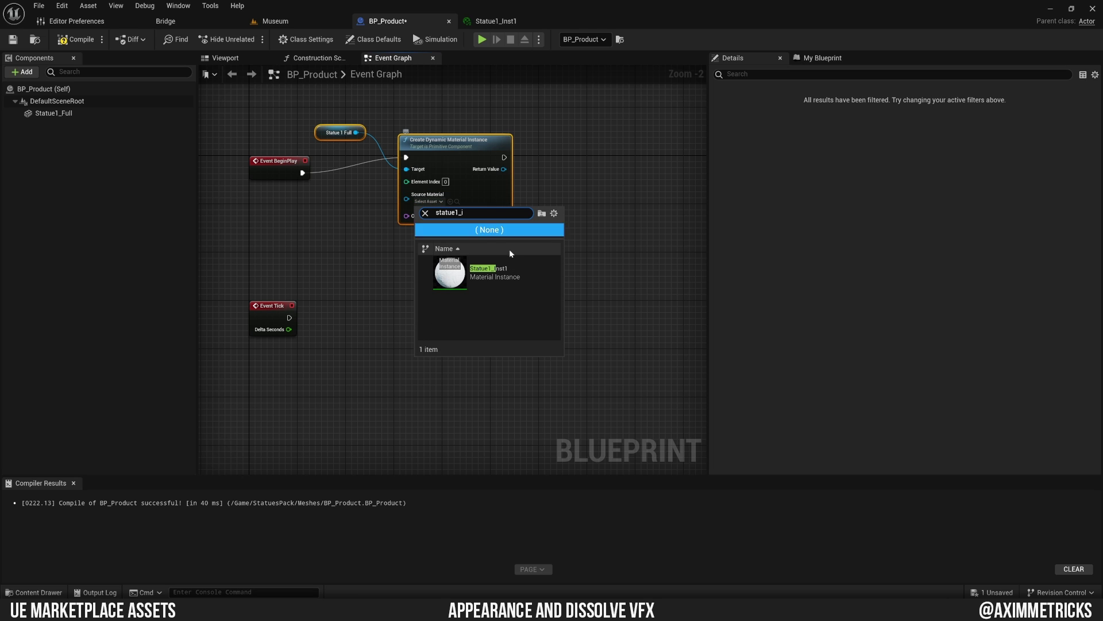
pyautogui.click(493, 270)
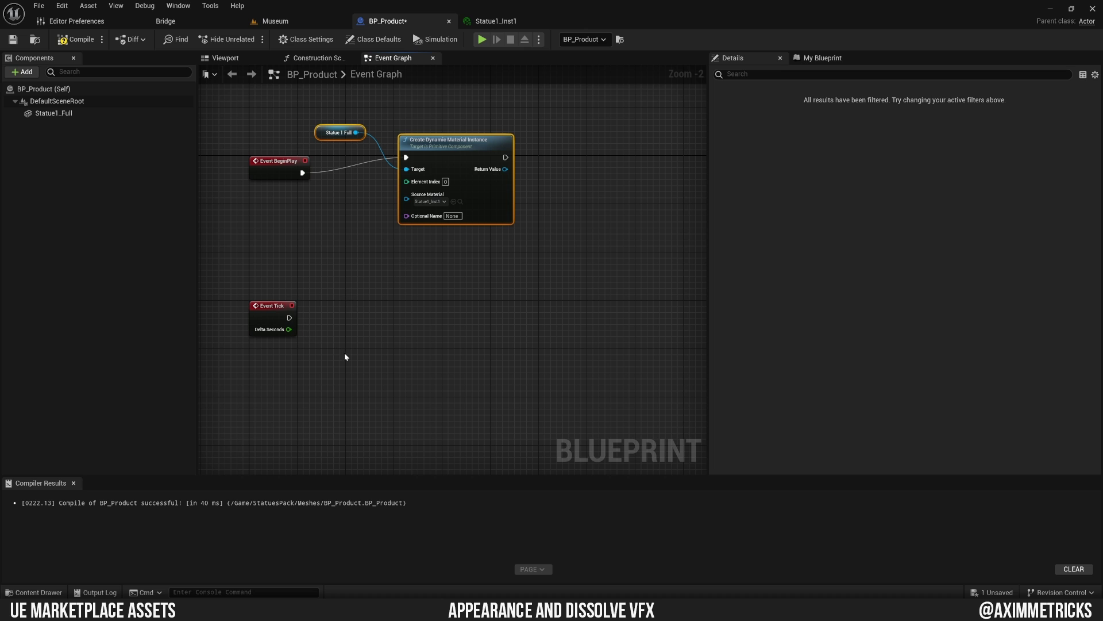
# Step: Add a Get Aximmetry Scalar node below Event Tick and name it Dissolve
pyautogui.rightClick(373, 377)
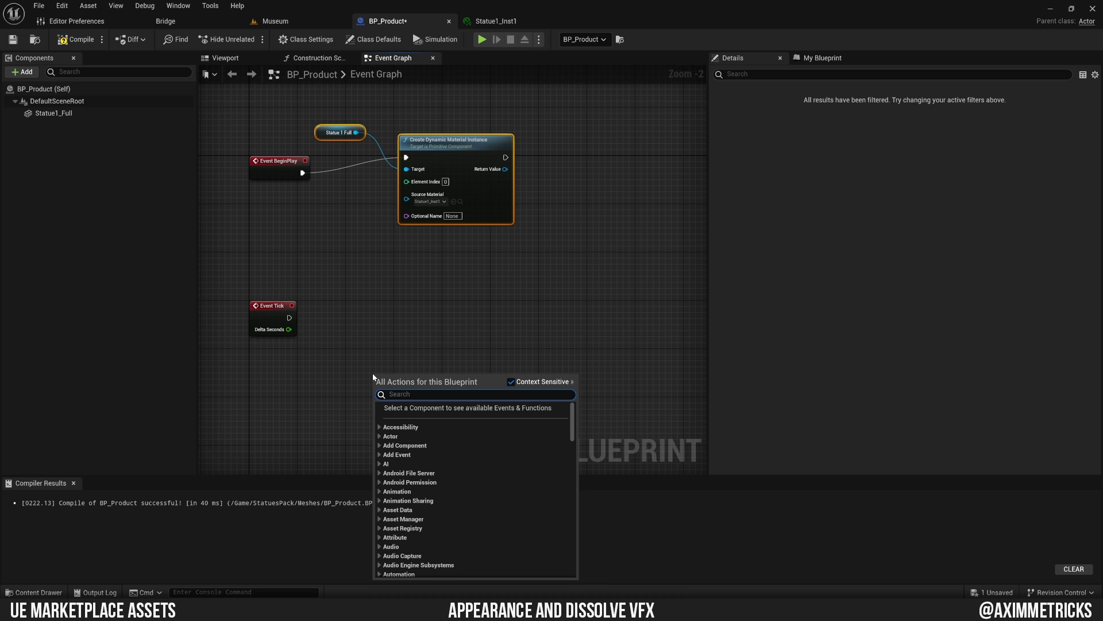
pyautogui.write('get aximm')
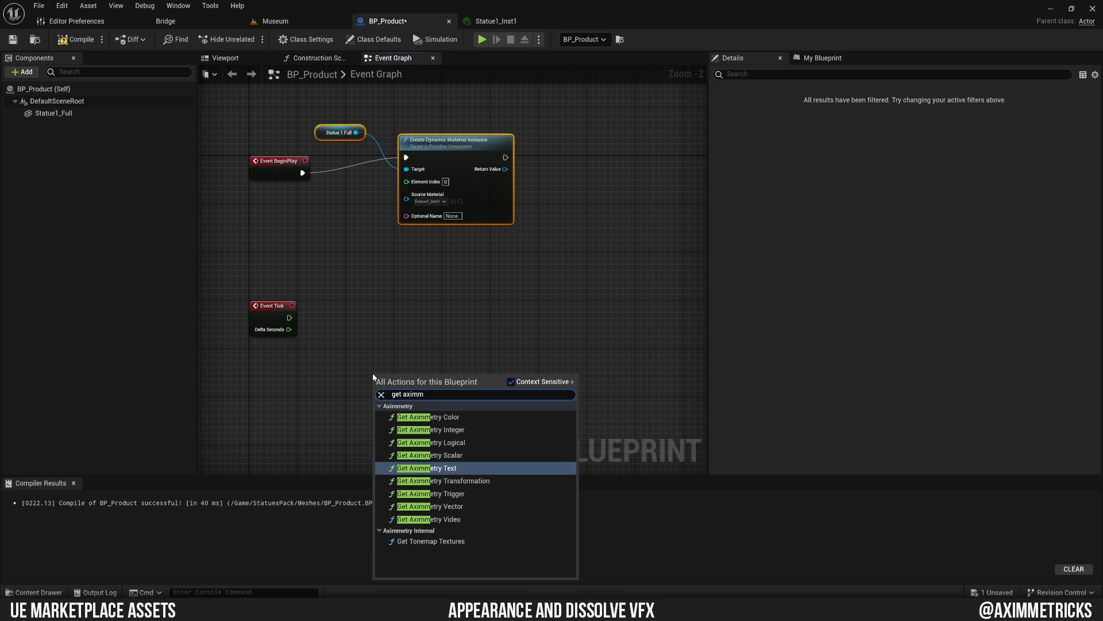
pyautogui.click(463, 455)
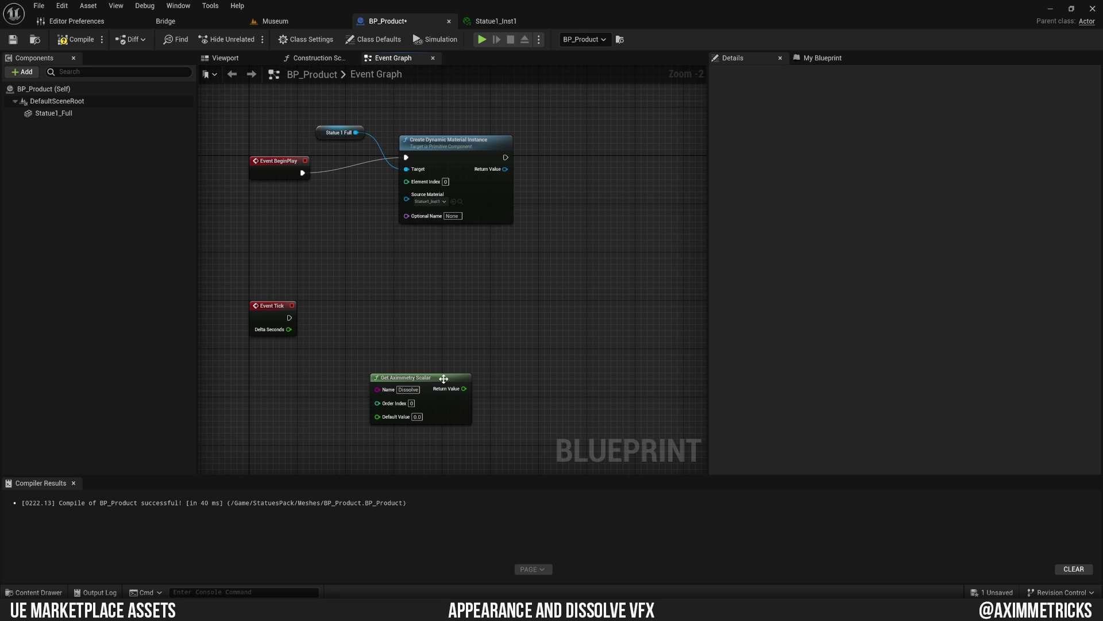
# Step: Move the Dissolve scalar node below Event Tick and add a Set Scalar Parameter Value node fed by the dynamic material instance's return value
pyautogui.moveTo(447, 386); pyautogui.dragTo(387, 380)
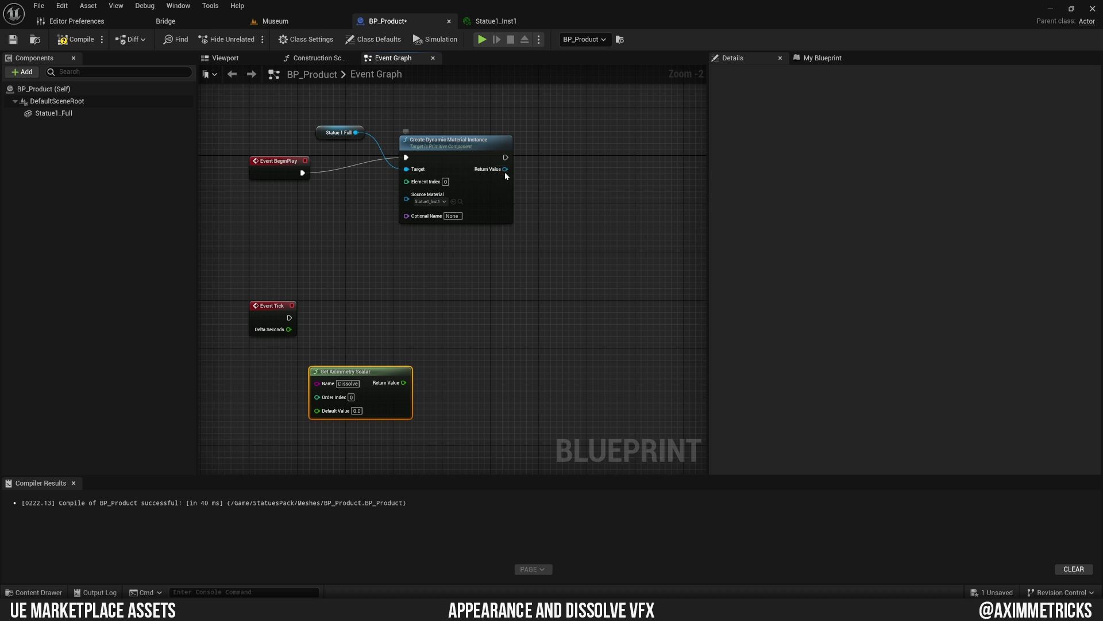
pyautogui.moveTo(506, 172); pyautogui.dragTo(553, 294)
pyautogui.write('set s')
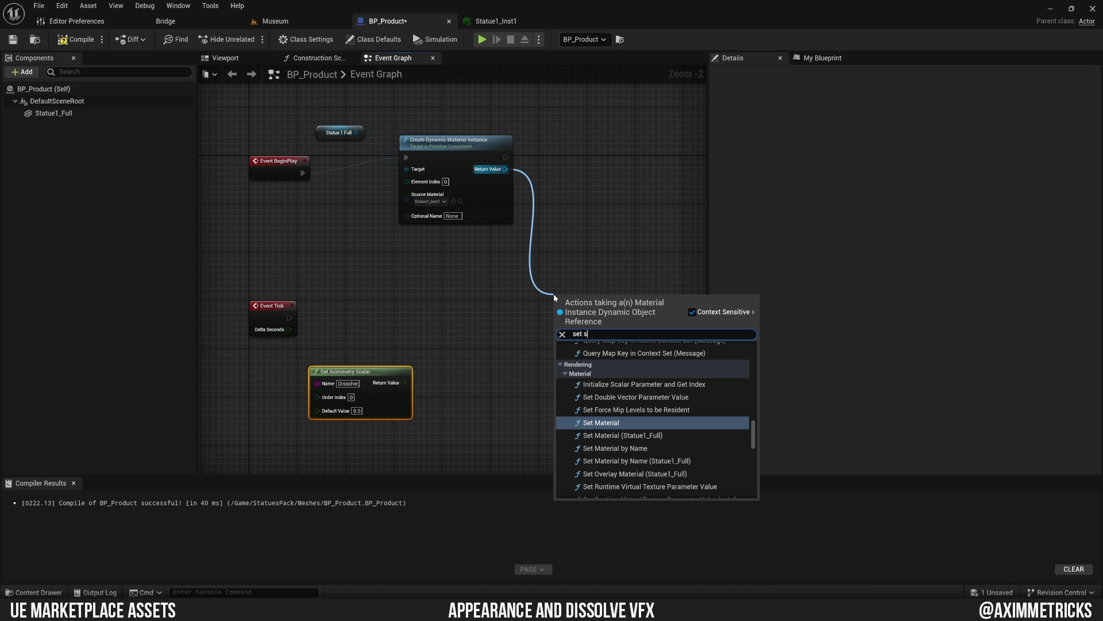
pyautogui.write('cala')
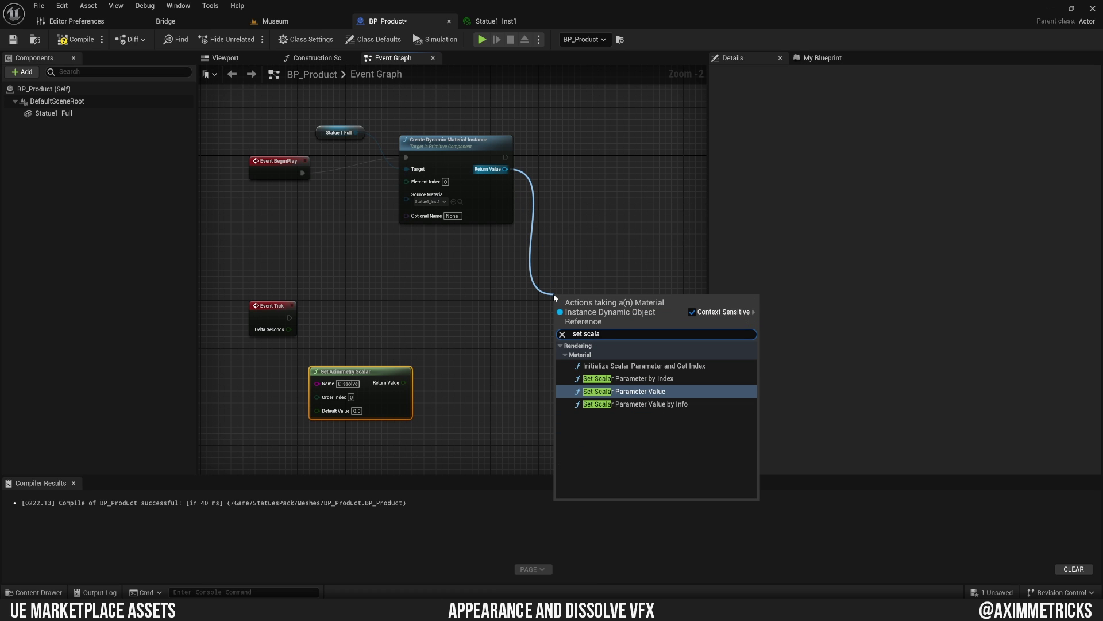
pyautogui.click(624, 392)
pyautogui.moveTo(585, 302); pyautogui.dragTo(597, 298)
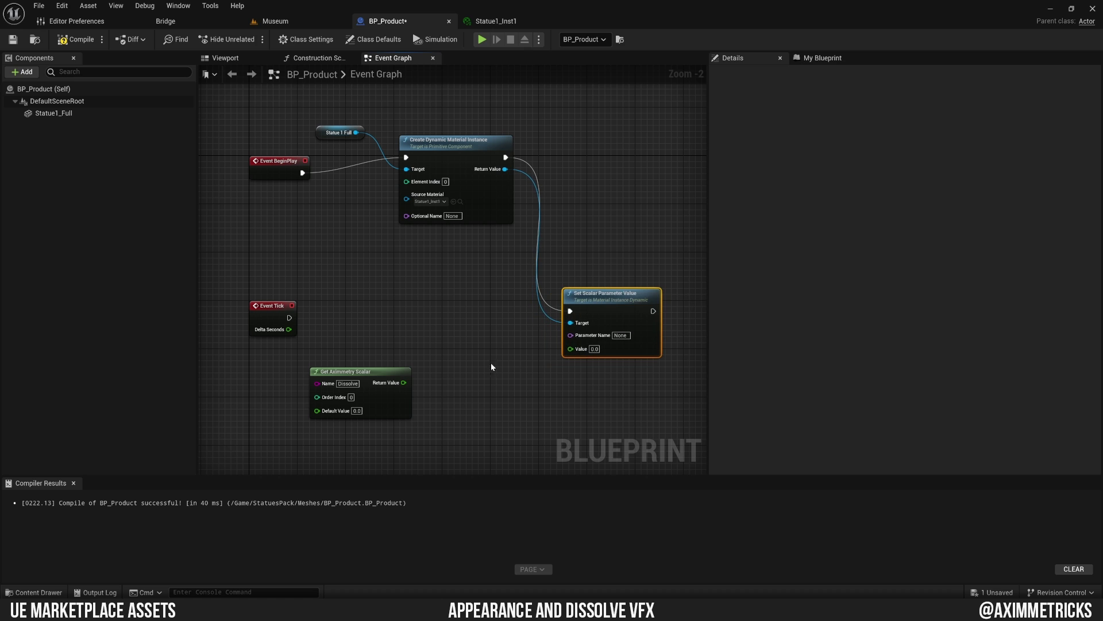
# Step: Feed the Dissolve scalar into Set Scalar Parameter Value and drive that node's execution from Event Tick instead of Create Dynamic Material Instance
pyautogui.moveTo(404, 383); pyautogui.dragTo(570, 349)
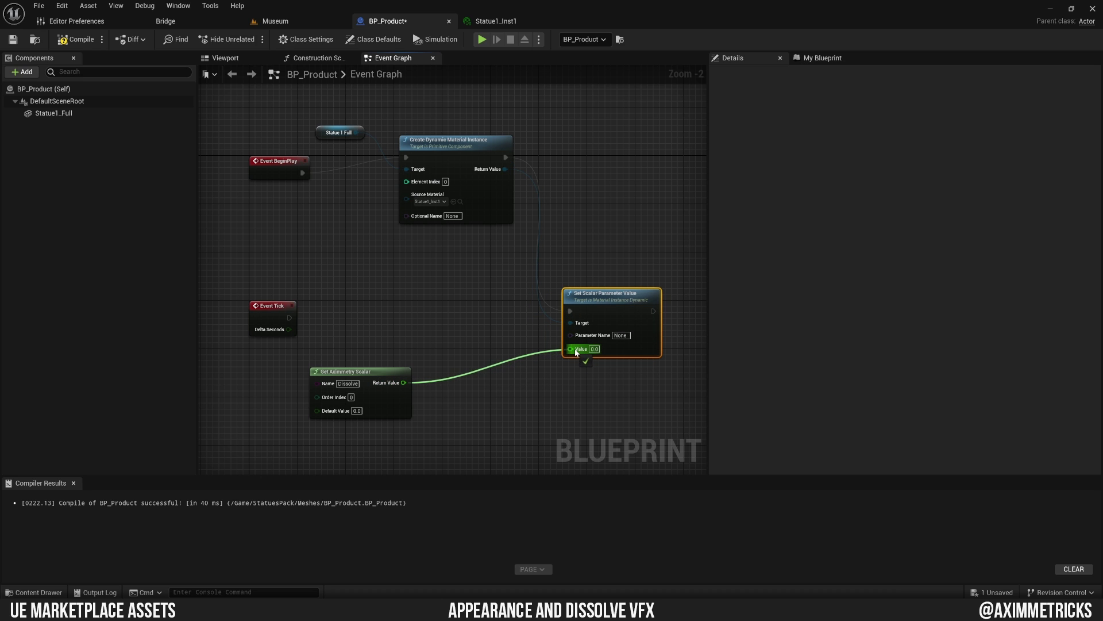
pyautogui.moveTo(608, 299); pyautogui.dragTo(608, 311)
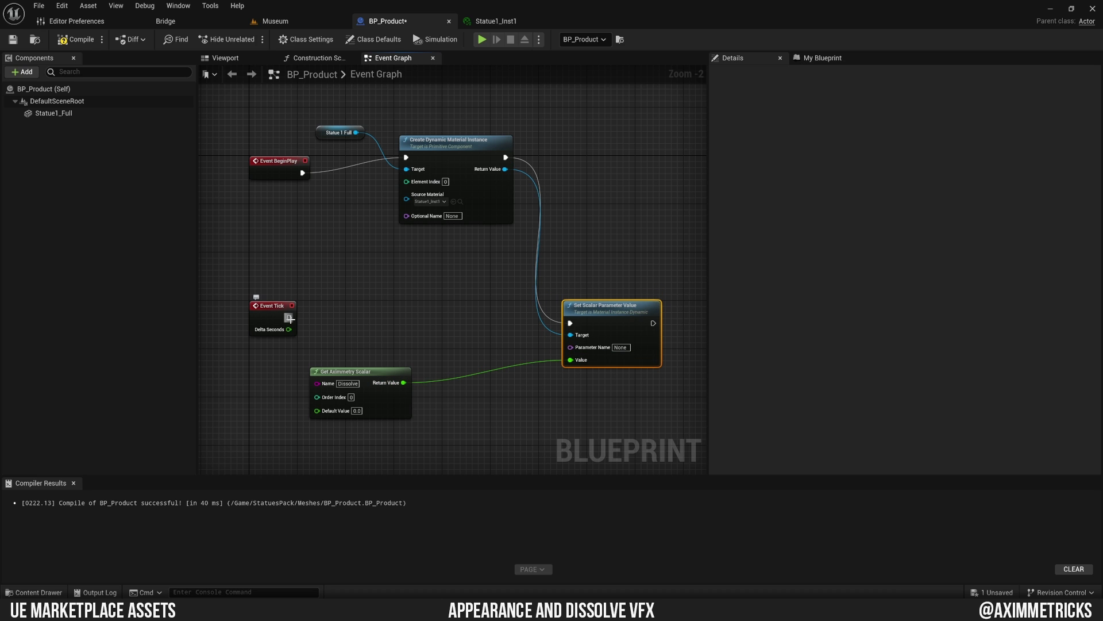
pyautogui.moveTo(290, 317); pyautogui.dragTo(567, 315)
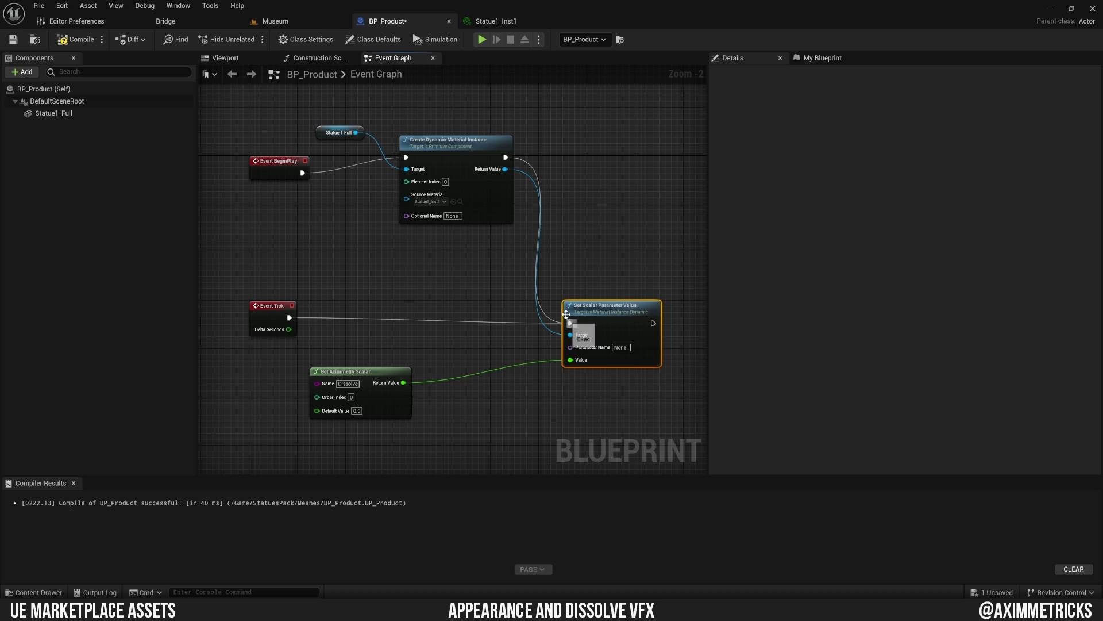
pyautogui.keyDown('ctrl'); pyautogui.moveTo(505, 157); pyautogui.dragTo(660, 170); pyautogui.keyUp('ctrl')
pyautogui.click(619, 142)
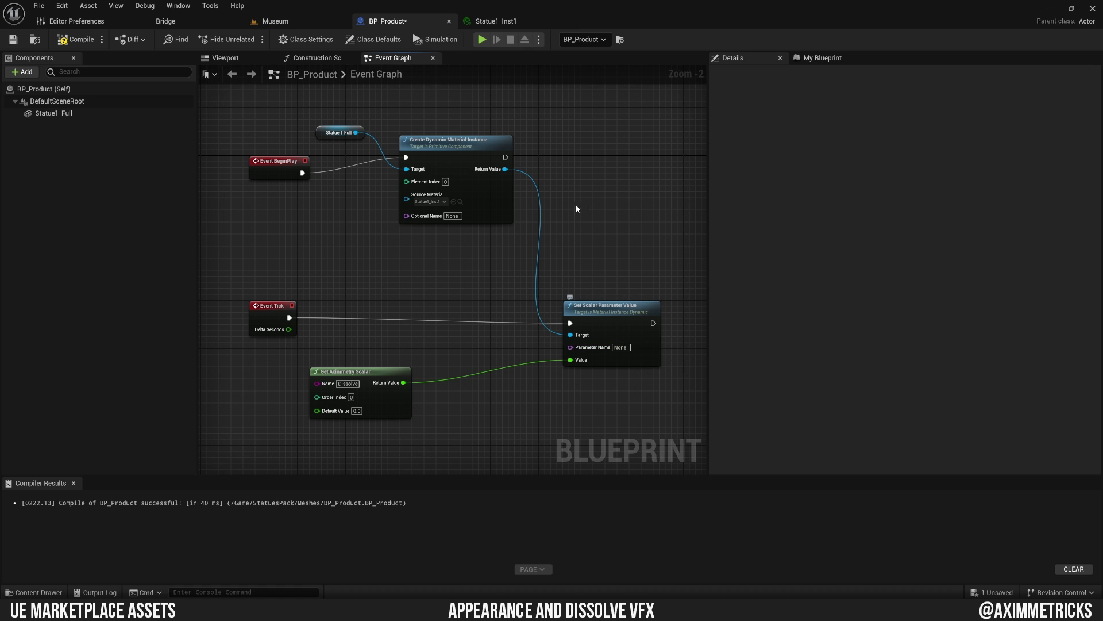
# Step: Check the scalar parameter name in Statue1_Inst1 and set the Set Scalar Parameter Value node's parameter name to FX IO
pyautogui.click(496, 21)
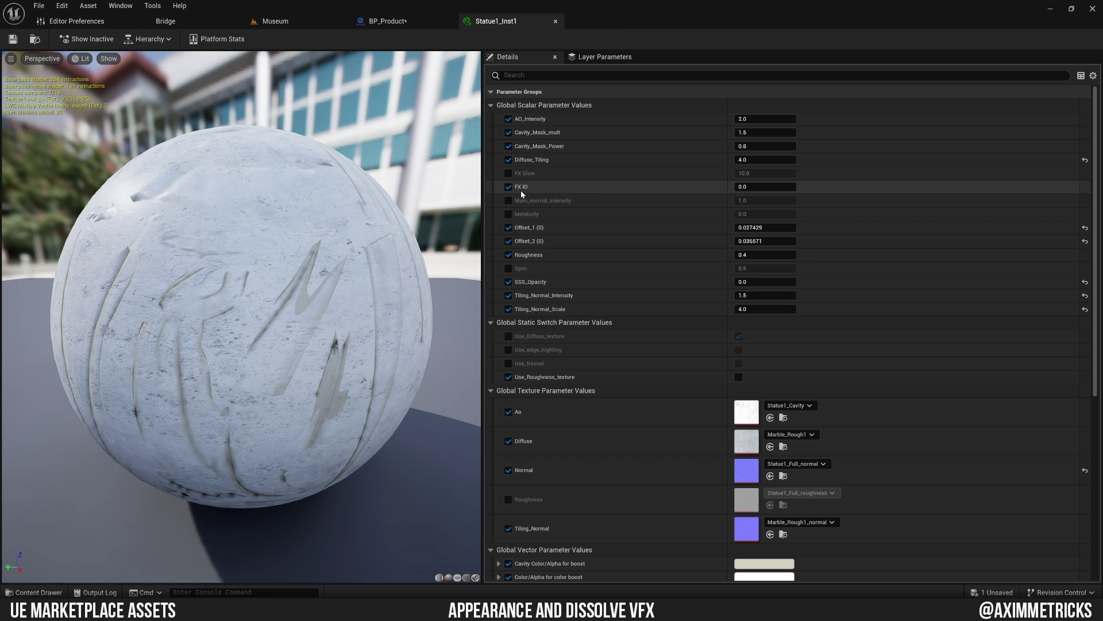
pyautogui.click(391, 21)
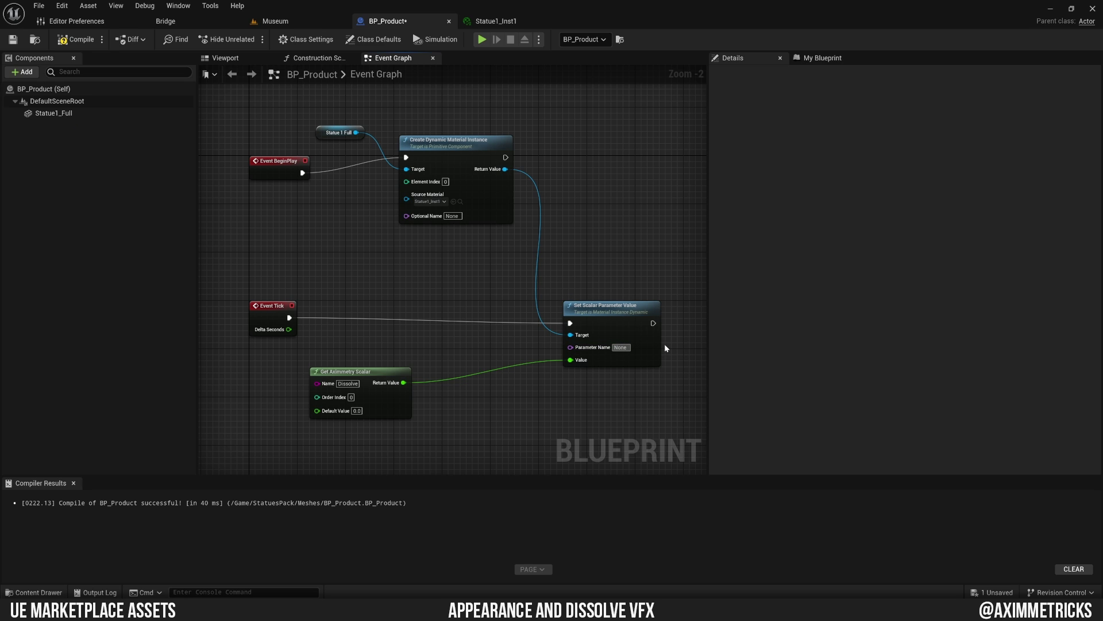
pyautogui.press('BackSpace')
pyautogui.press('BackSpace')
pyautogui.press('BackSpace')
pyautogui.press('BackSpace')
pyautogui.write('FX IO')
# Step: Tidy the Set Scalar Parameter Value and Get Aximmetry Scalar nodes beside Event Tick and compile the blueprint
pyautogui.moveTo(609, 305); pyautogui.dragTo(609, 268)
pyautogui.moveTo(380, 375); pyautogui.dragTo(415, 338)
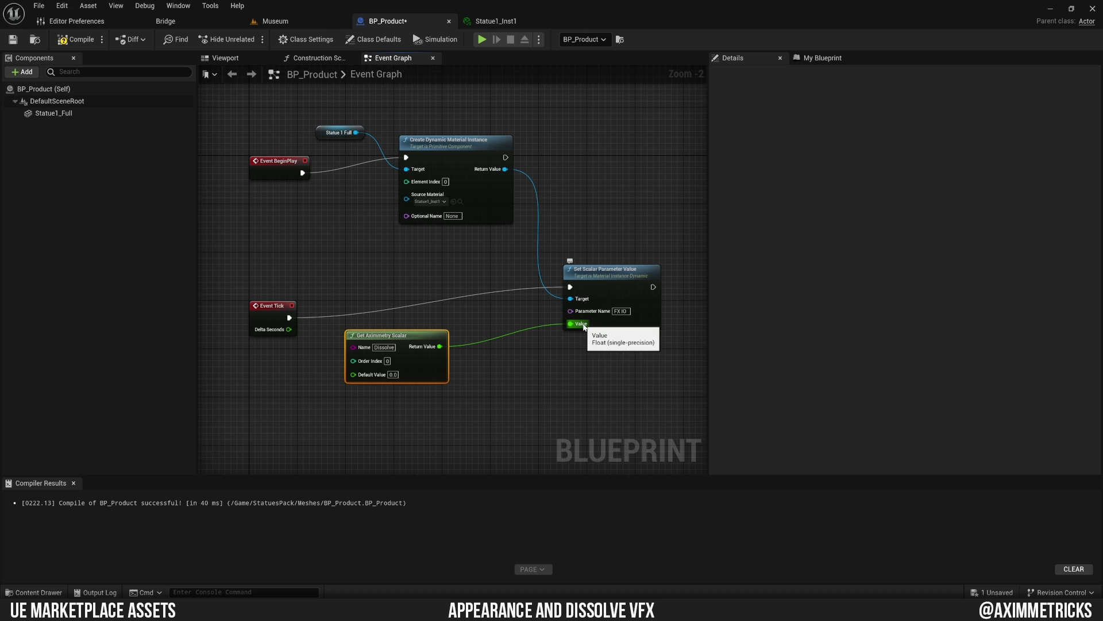
pyautogui.moveTo(417, 336); pyautogui.dragTo(424, 354)
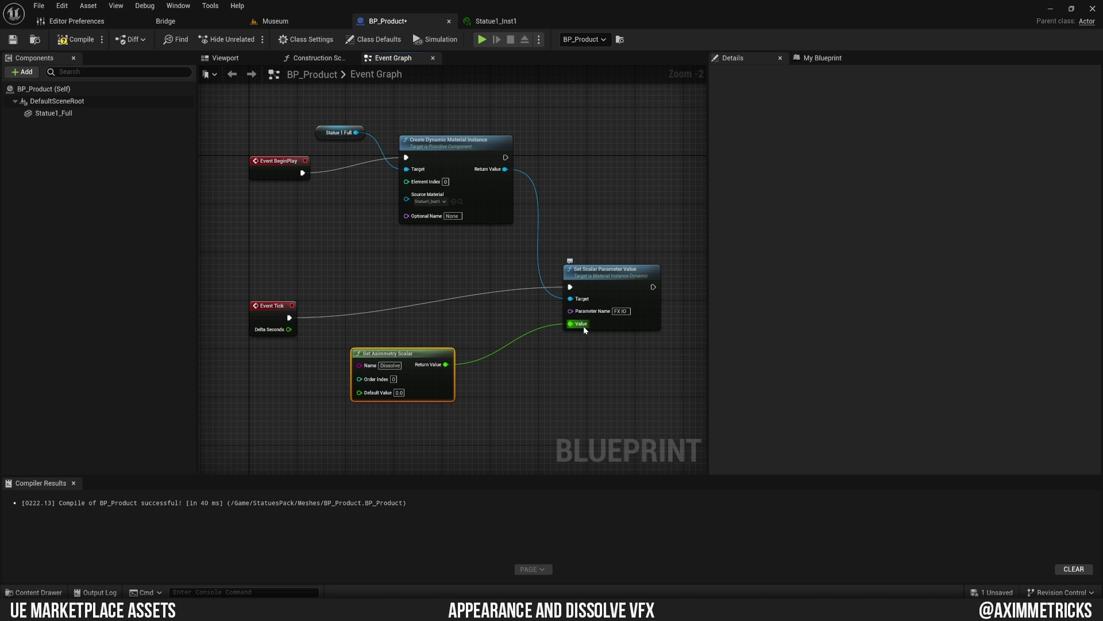
pyautogui.click(67, 40)
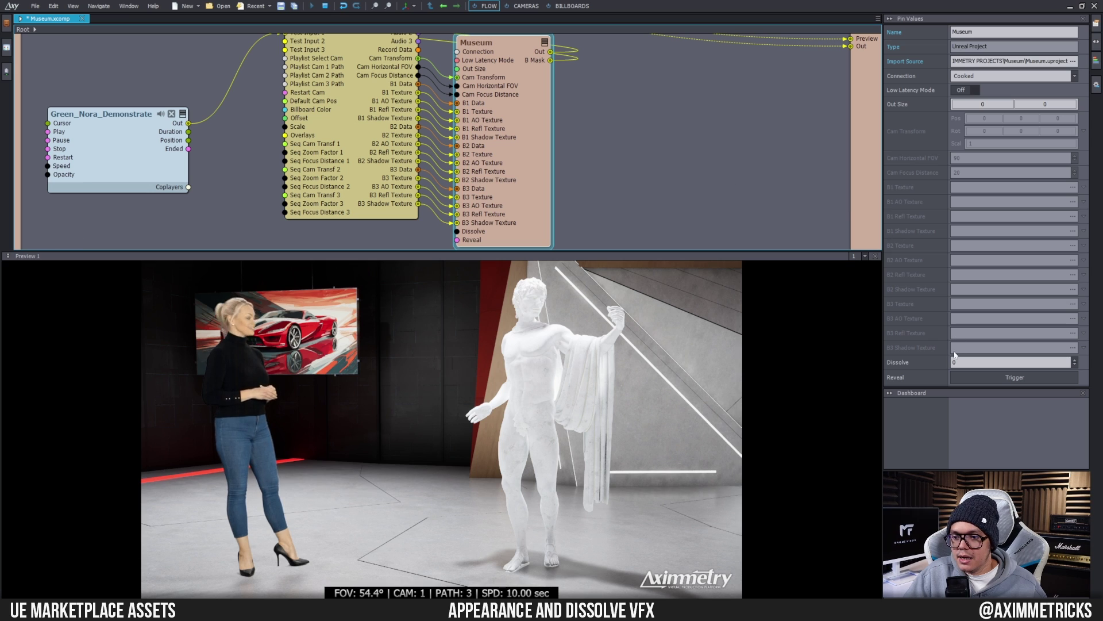
# Step: In Aximmetry, test the statue effect by raising the Museum module's Dissolve value through 0.13, 0.47 and 0.67 before restoring 0
pyautogui.click(954, 362)
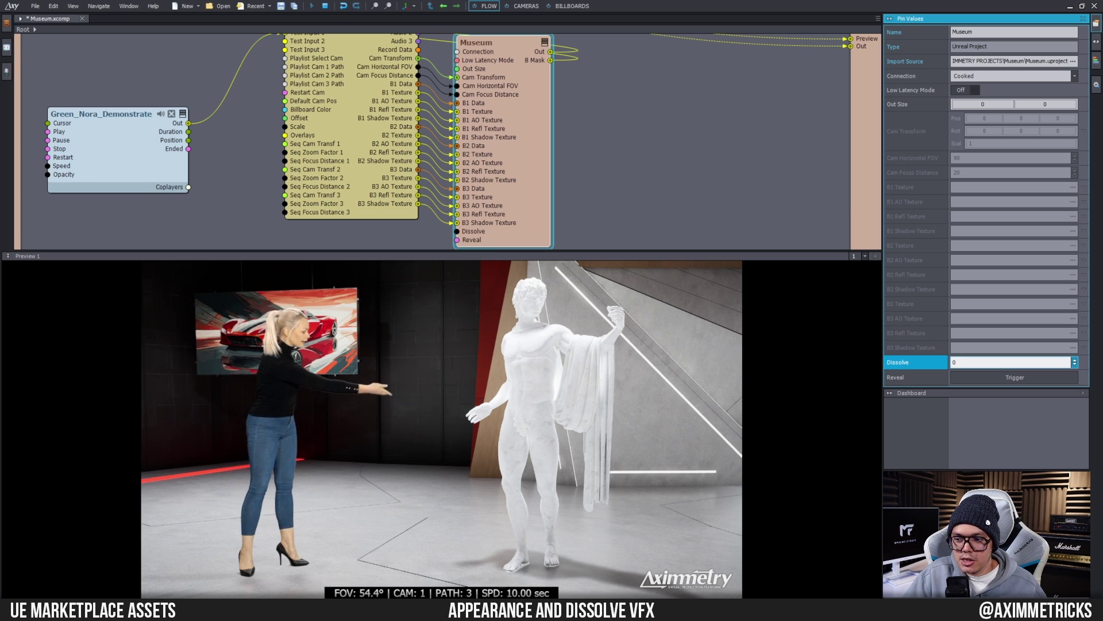
pyautogui.write('.05')
pyautogui.press('BackSpace')
pyautogui.press('BackSpace')
pyautogui.write('25')
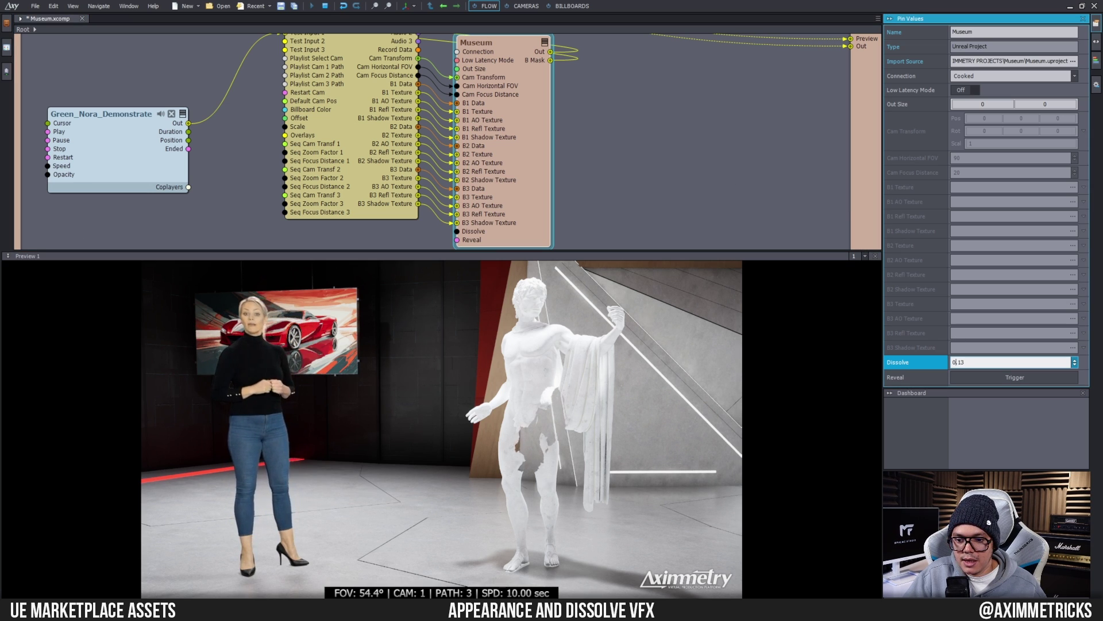
pyautogui.press('BackSpace')
pyautogui.press('BackSpace')
pyautogui.write('47')
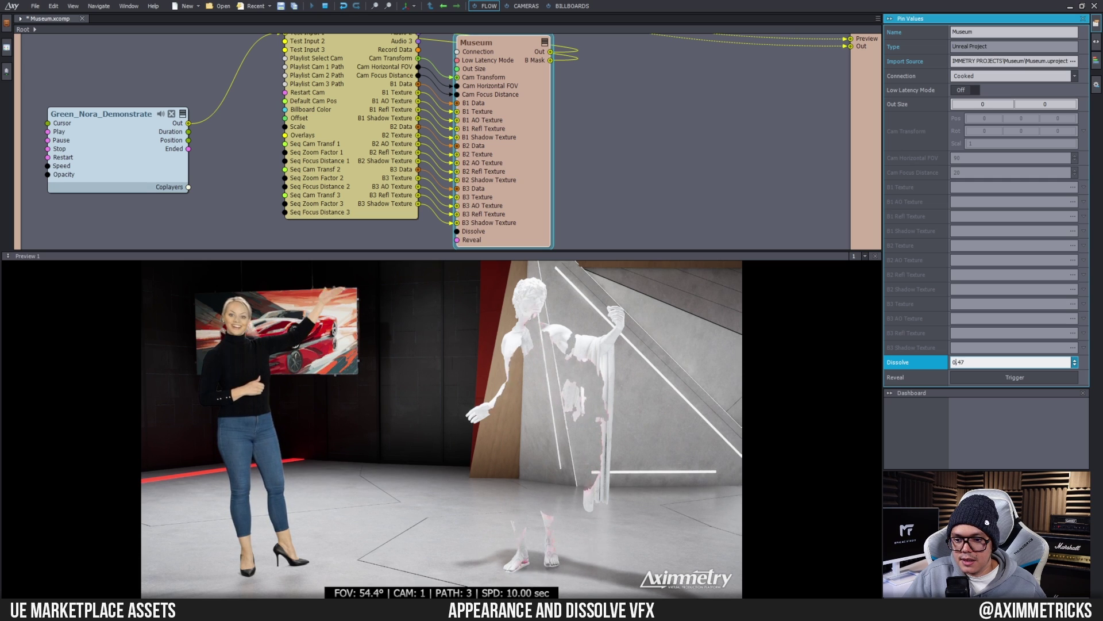
pyautogui.press('BackSpace')
pyautogui.press('BackSpace')
pyautogui.write('83')
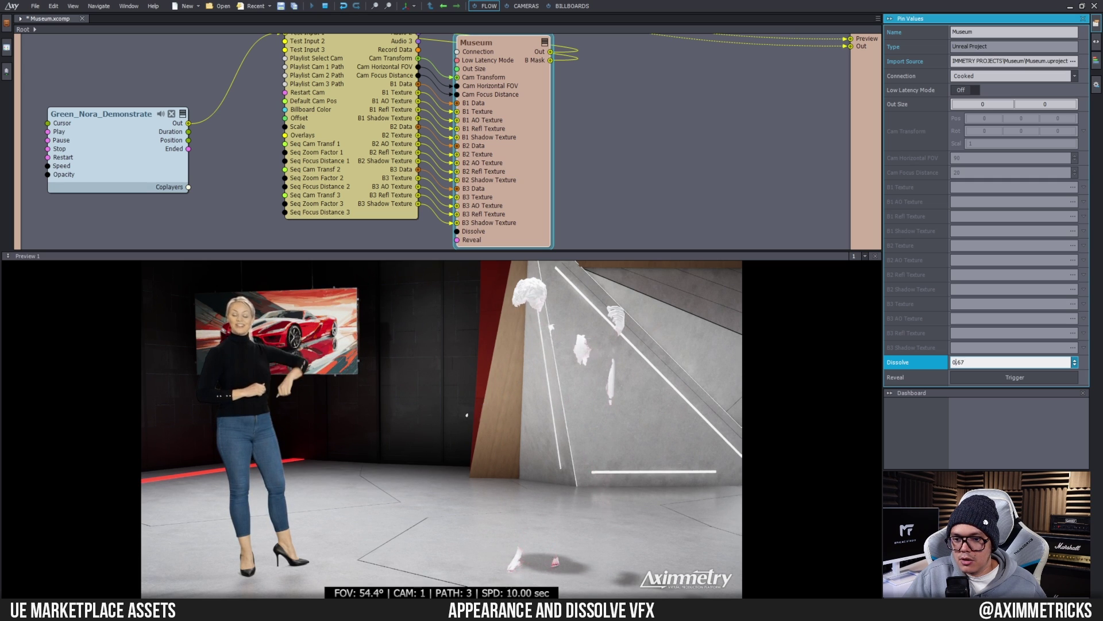
pyautogui.press('BackSpace')
pyautogui.press('BackSpace')
pyautogui.press('BackSpace')
# Step: Insert a Dash Scalar module below the camera compound and connect its output to the Museum module's Dissolve pin
pyautogui.moveTo(395, 252); pyautogui.dragTo(483, 164, button='right')
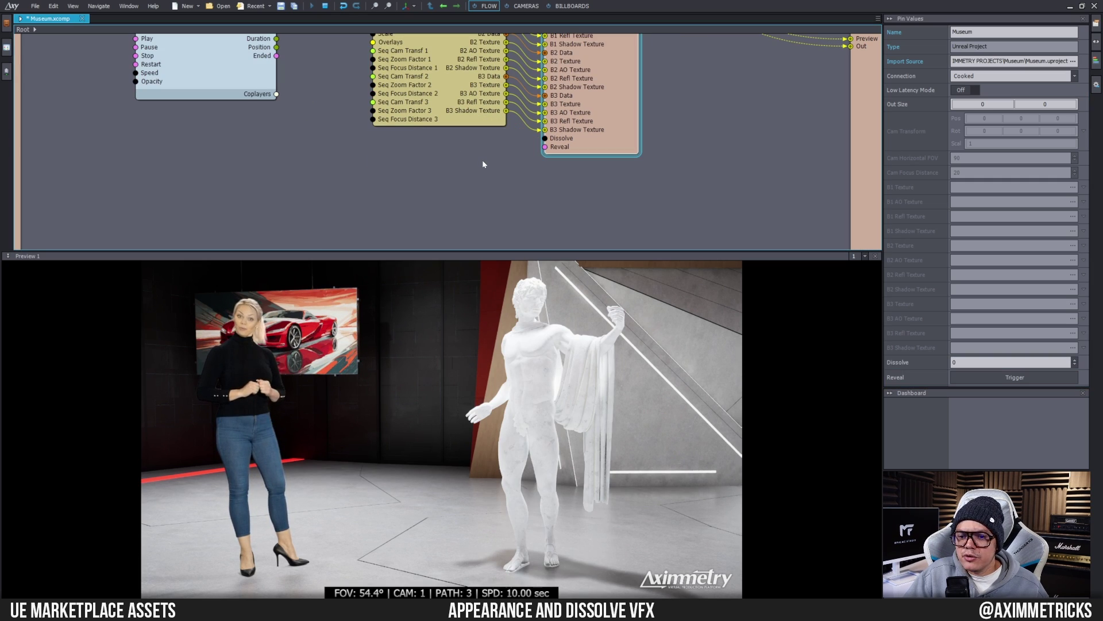
pyautogui.rightClick(441, 158)
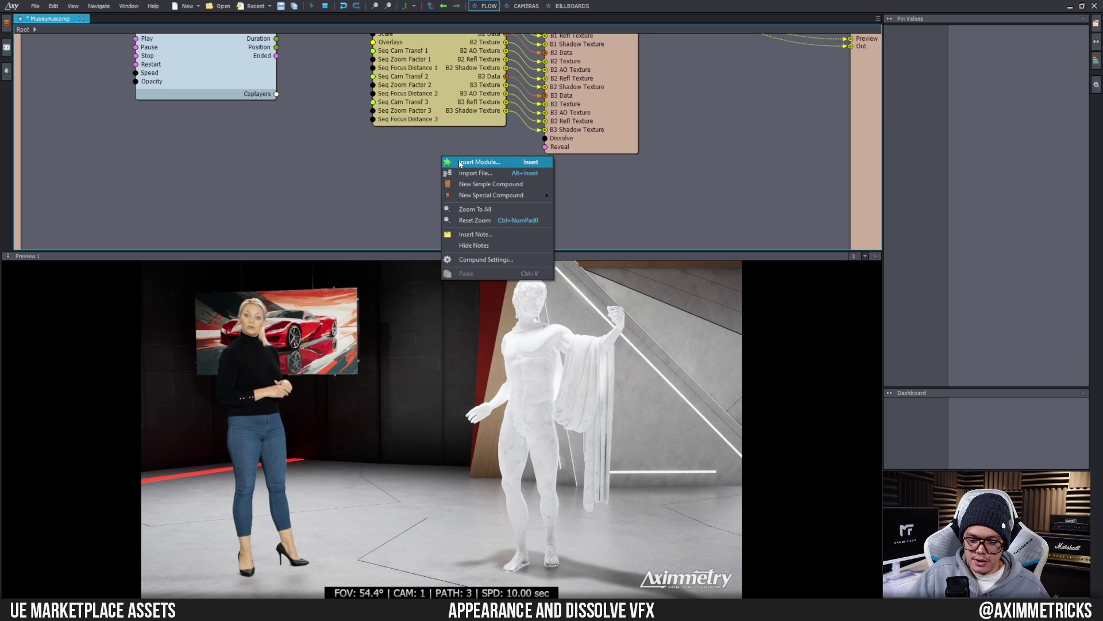
pyautogui.click(460, 163)
pyautogui.doubleClick(578, 406)
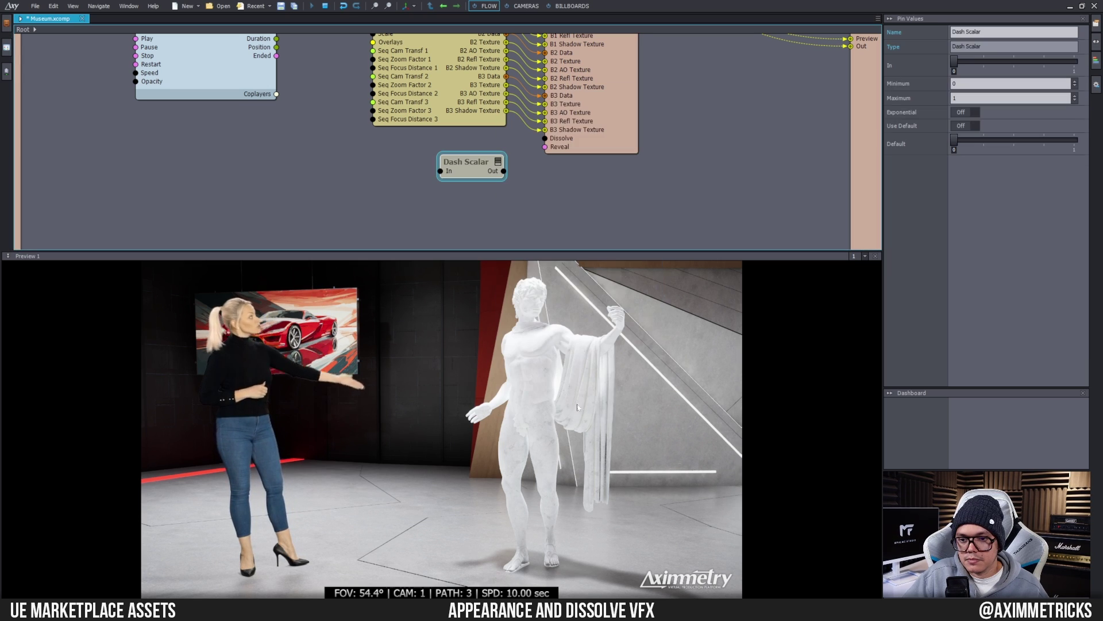
pyautogui.moveTo(467, 161); pyautogui.dragTo(545, 138)
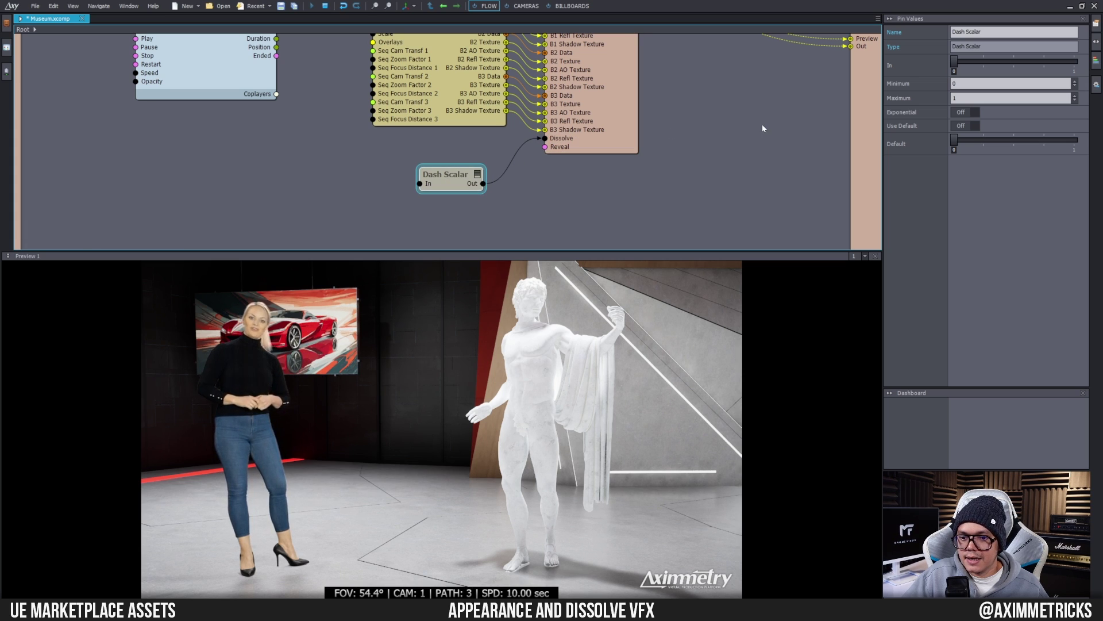
# Step: Invert the Dash Scalar range by setting Minimum to 1 and Maximum to 0, and test its In slider
pyautogui.moveTo(955, 64)
pyautogui.mouseDown()
pyautogui.moveTo(1051, 64)
pyautogui.moveTo(954, 65)
pyautogui.mouseUp()
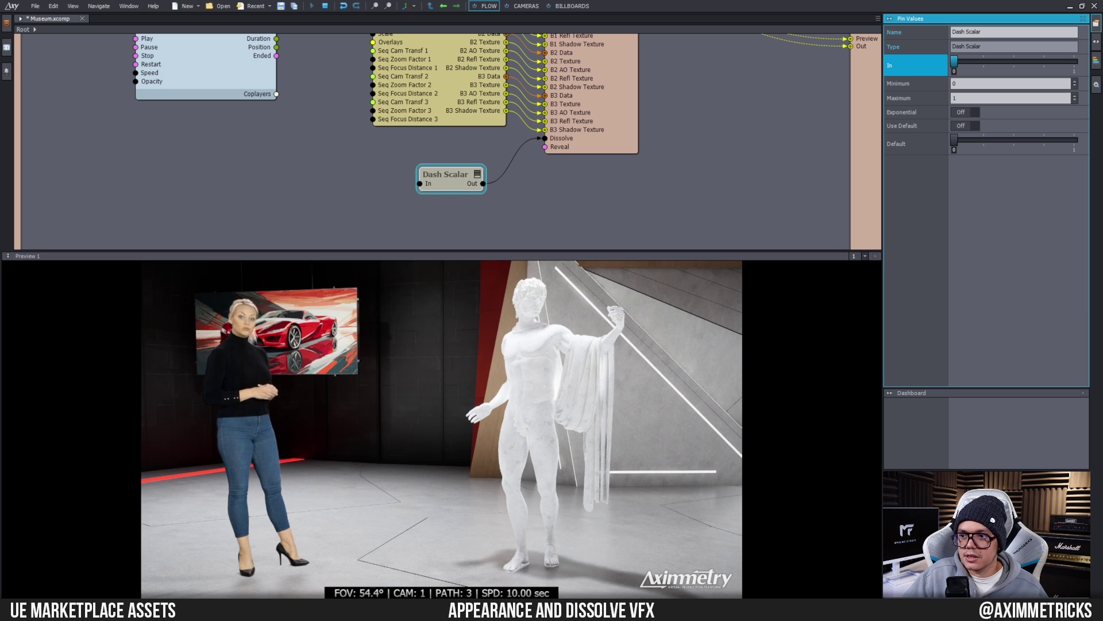
pyautogui.click(1012, 84)
pyautogui.press('Tab')
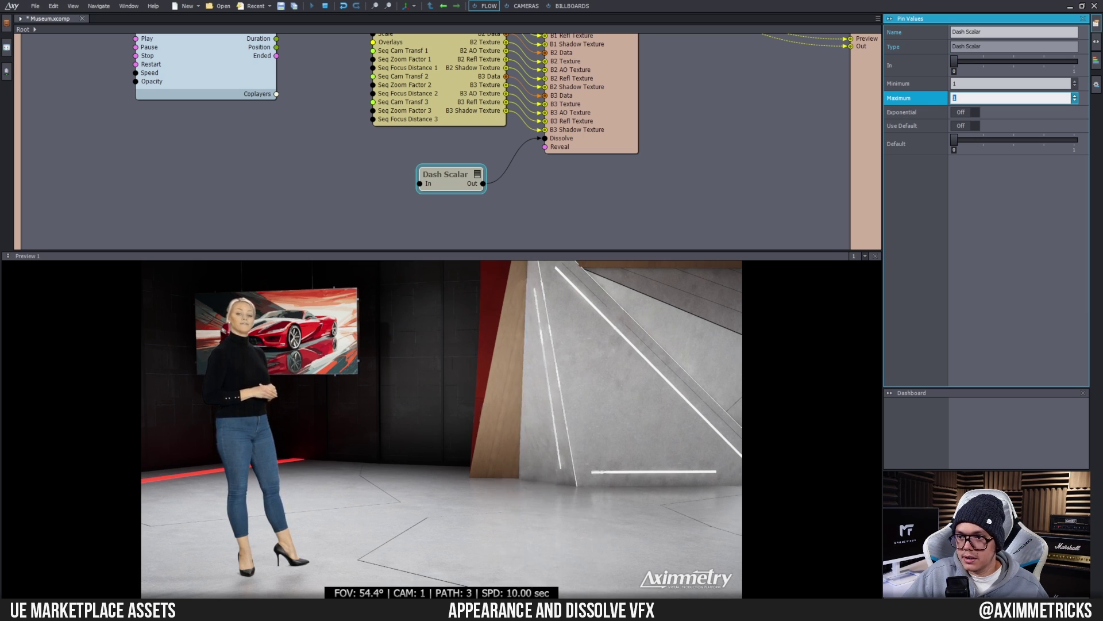
pyautogui.write('0')
pyautogui.press('Return')
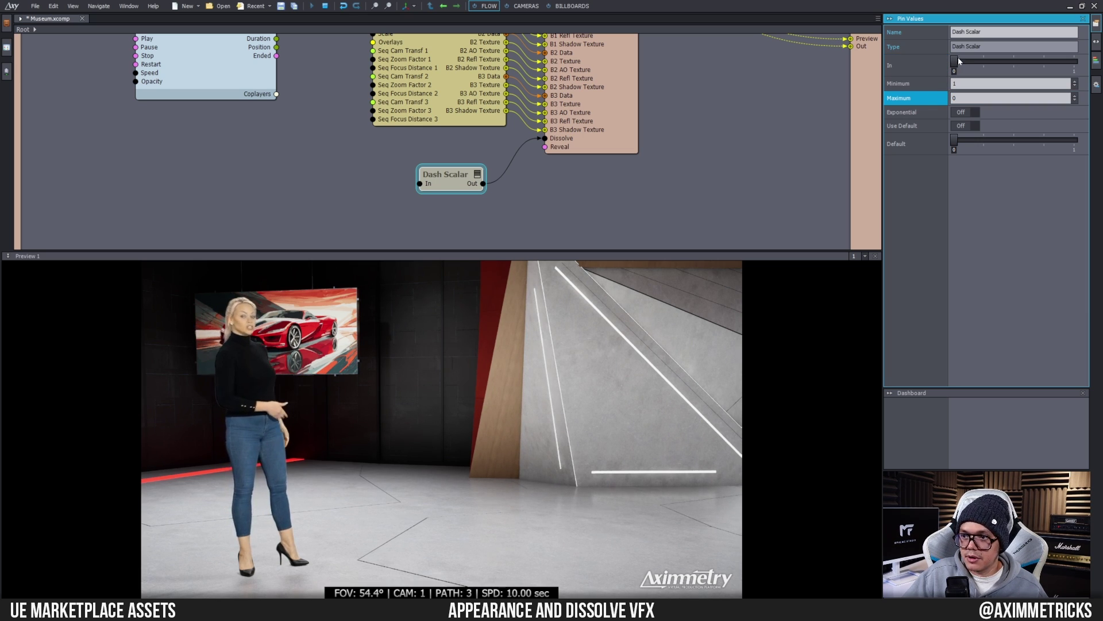
pyautogui.moveTo(959, 61)
pyautogui.mouseDown()
pyautogui.moveTo(1074, 62)
pyautogui.moveTo(954, 61)
pyautogui.mouseUp()
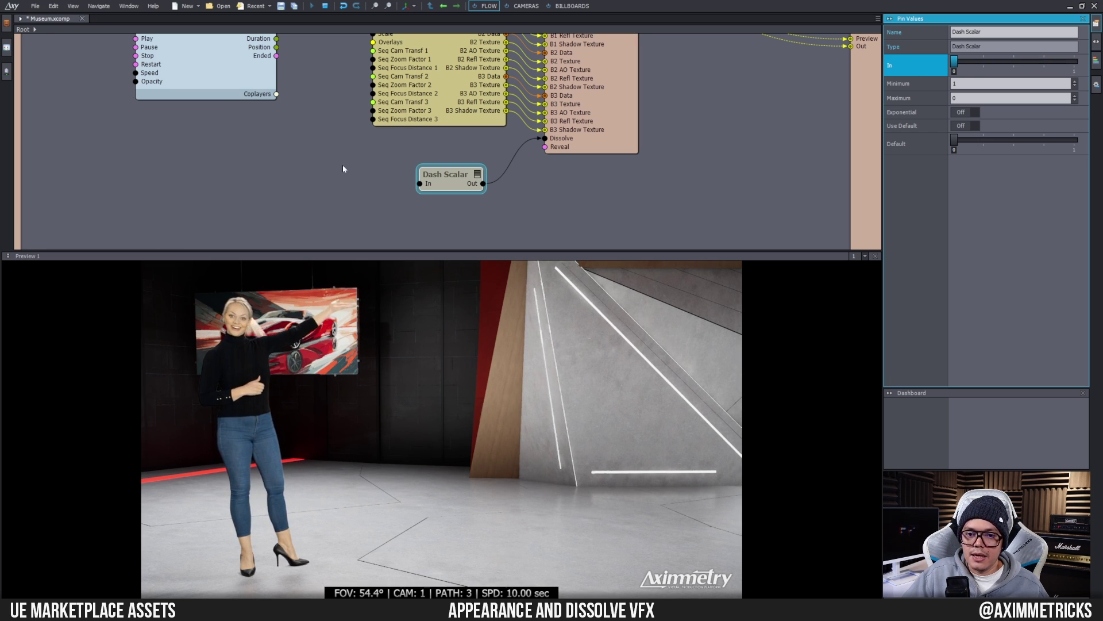
# Step: Insert a Copy Logical module and connect its output to the Dash Scalar's In pin
pyautogui.rightClick(334, 162)
pyautogui.click(361, 169)
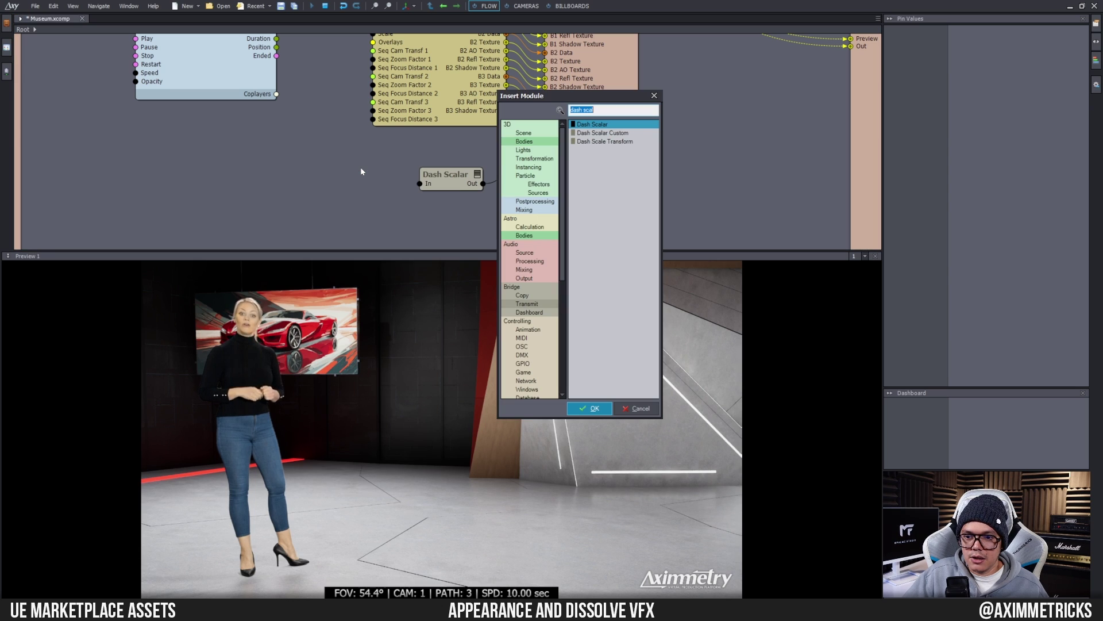
pyautogui.write('copy logical')
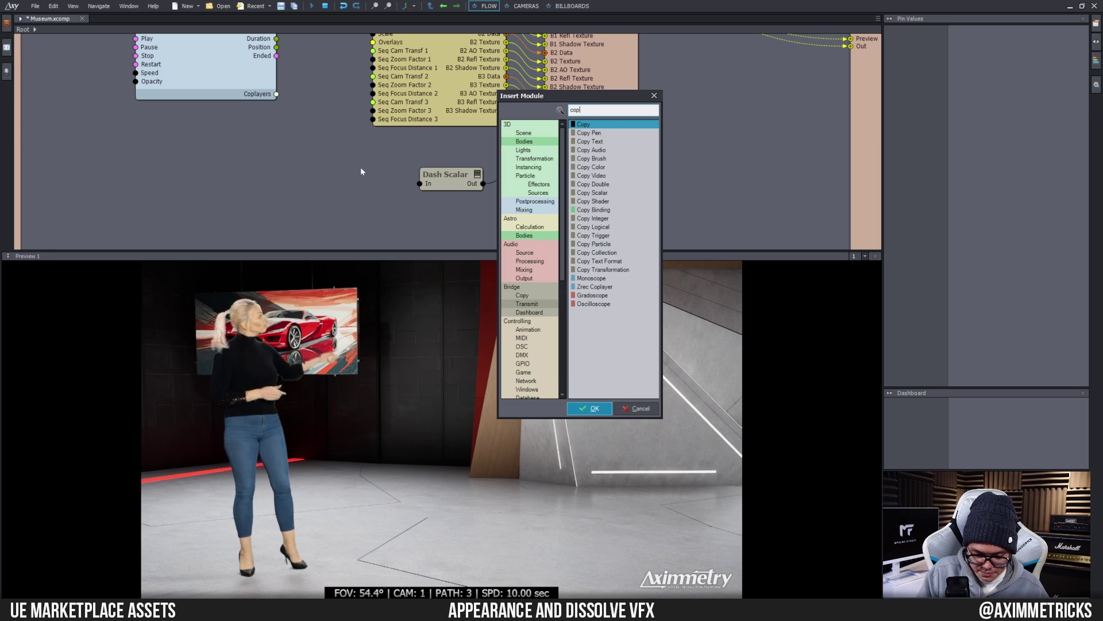
pyautogui.press('Return')
pyautogui.moveTo(402, 178); pyautogui.dragTo(403, 185)
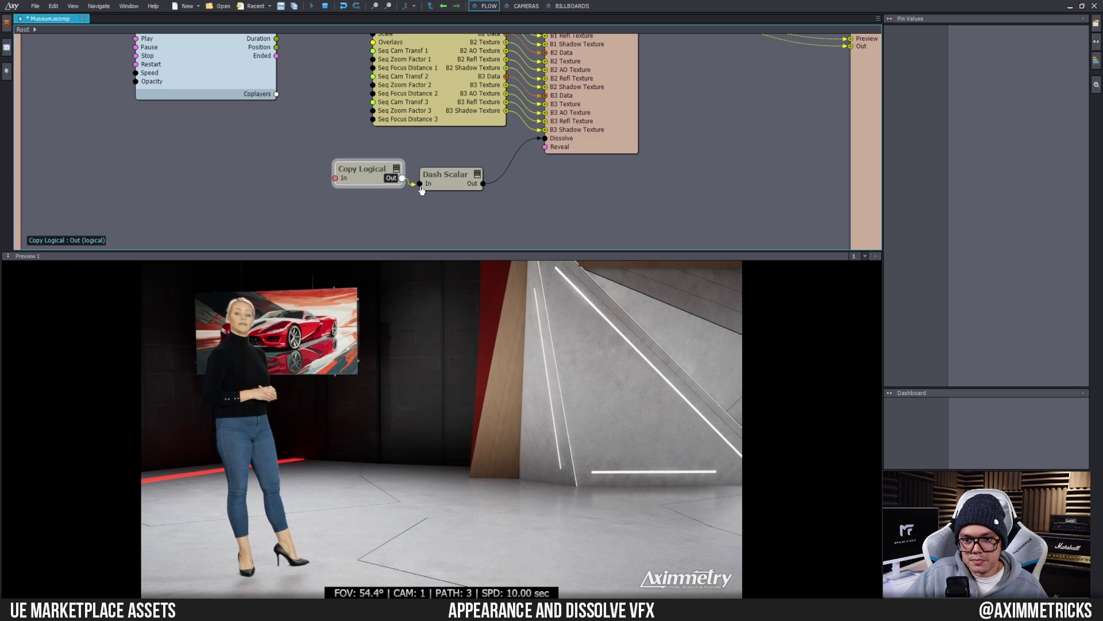
# Step: Expose the Copy Logical module's In pin on the root compound as Reveal and test the switch on and off
pyautogui.moveTo(335, 178); pyautogui.dragTo(18, 45)
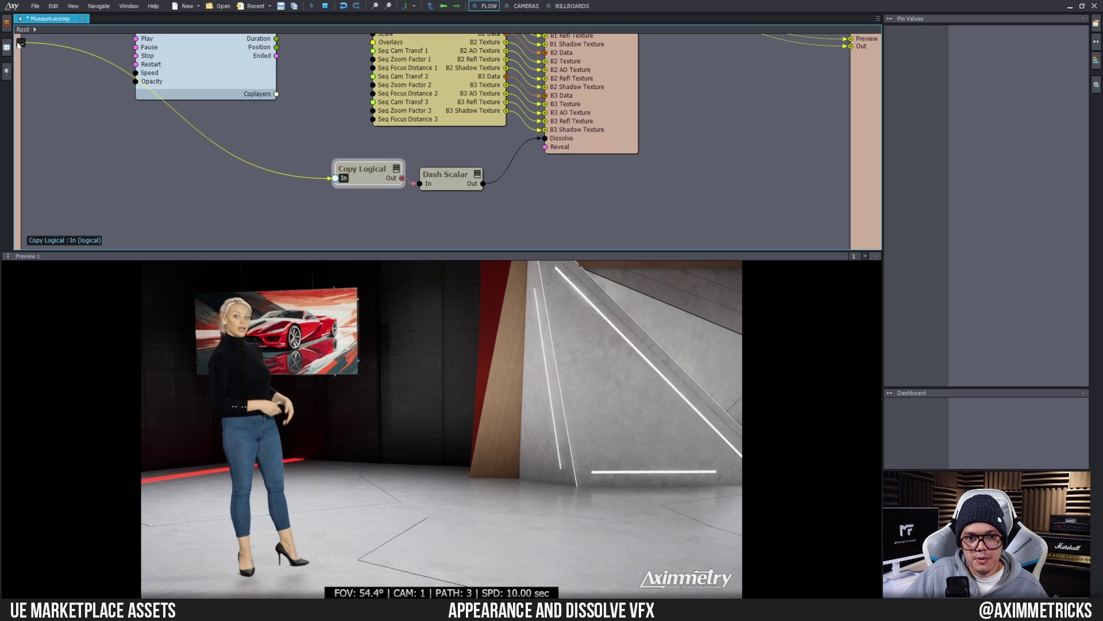
pyautogui.write('Reveal')
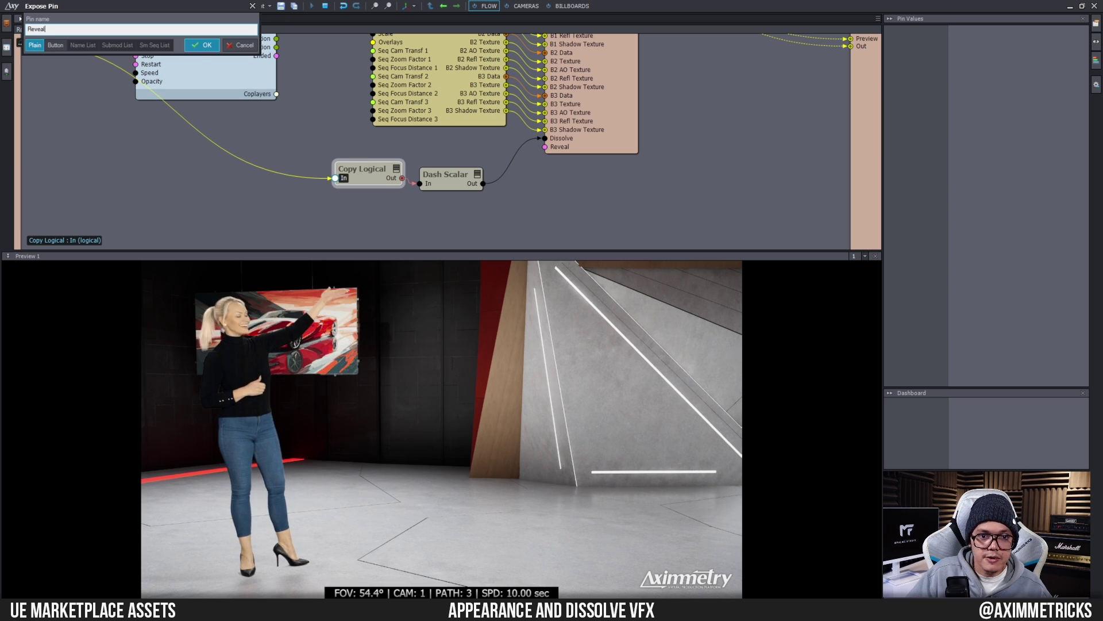
pyautogui.press('Return')
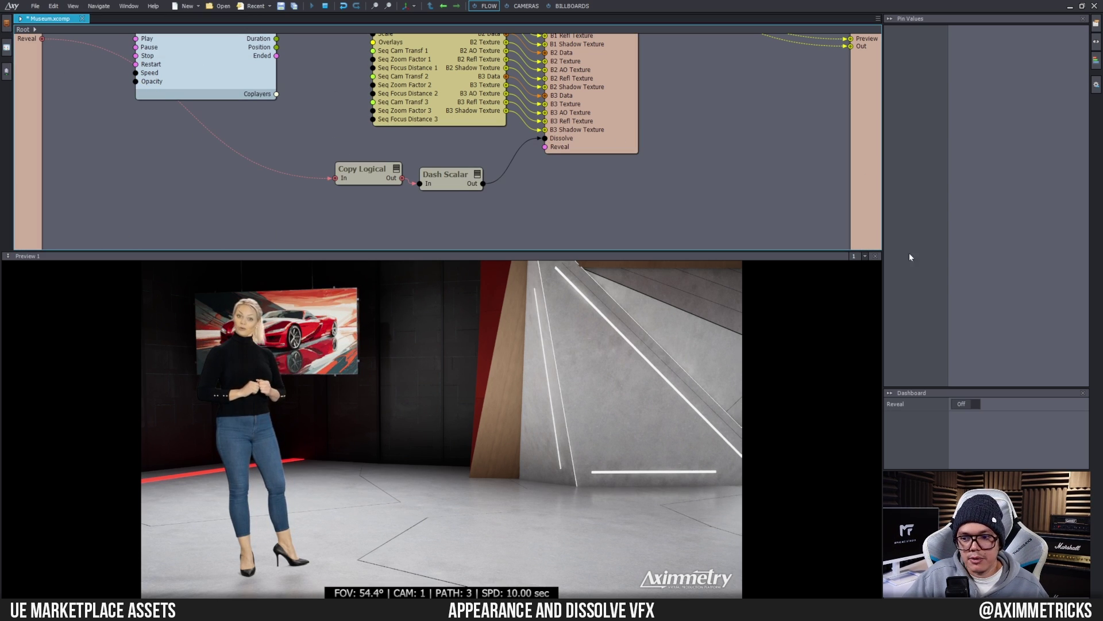
pyautogui.click(958, 405)
pyautogui.click(962, 405)
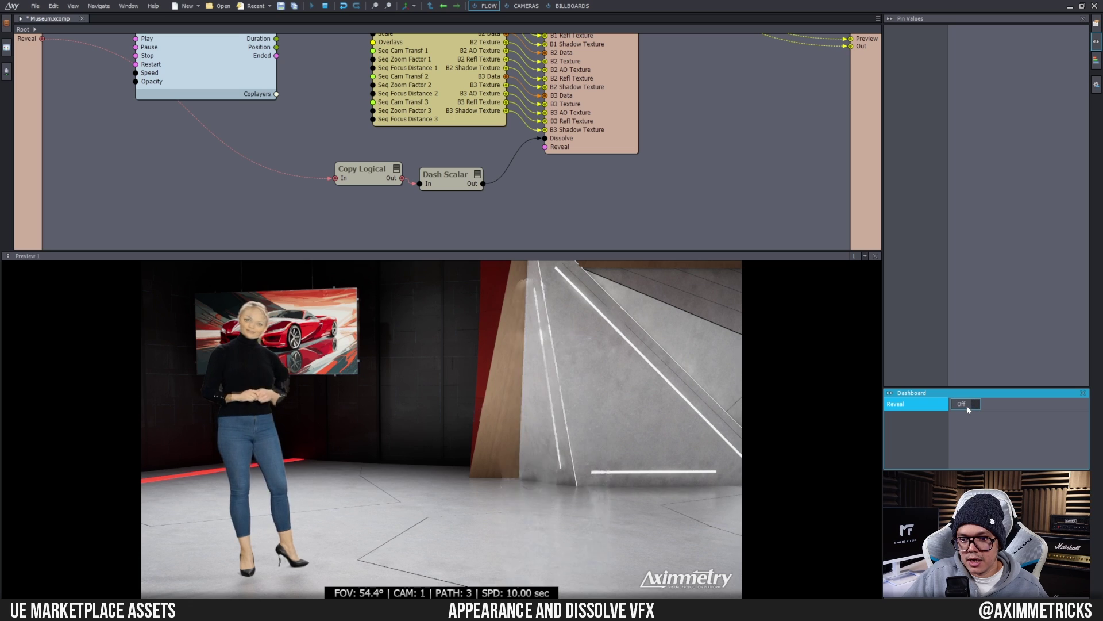
# Step: Make room beside the Copy Logical module and insert a Smooth Scalar module between it and the Dash Scalar
pyautogui.moveTo(359, 175); pyautogui.dragTo(273, 177)
pyautogui.rightClick(380, 157)
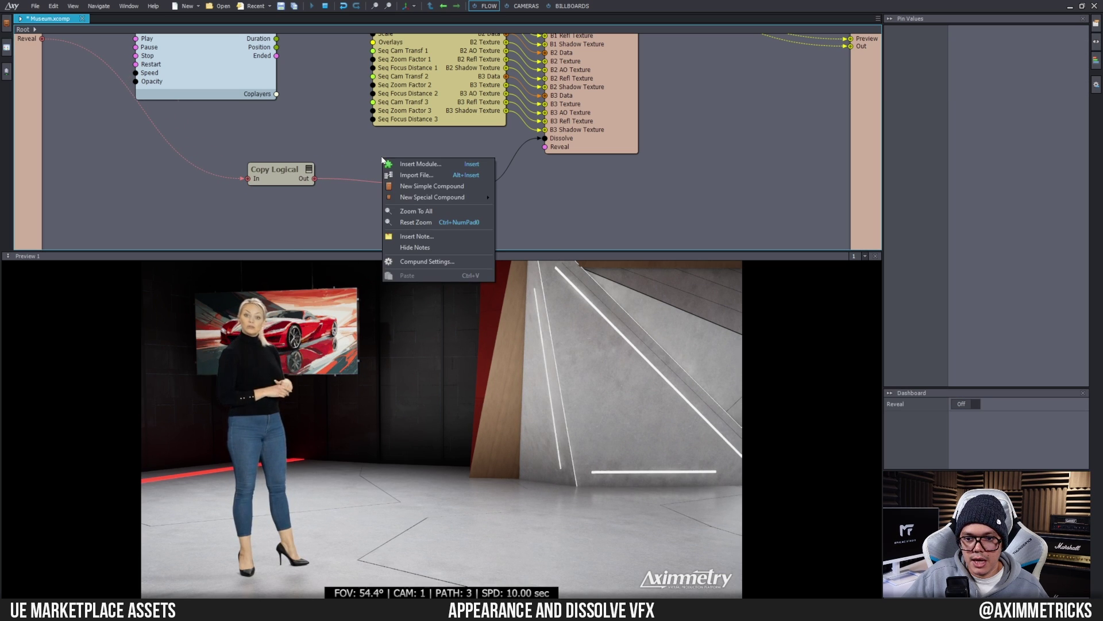
pyautogui.click(413, 163)
pyautogui.write('smooth')
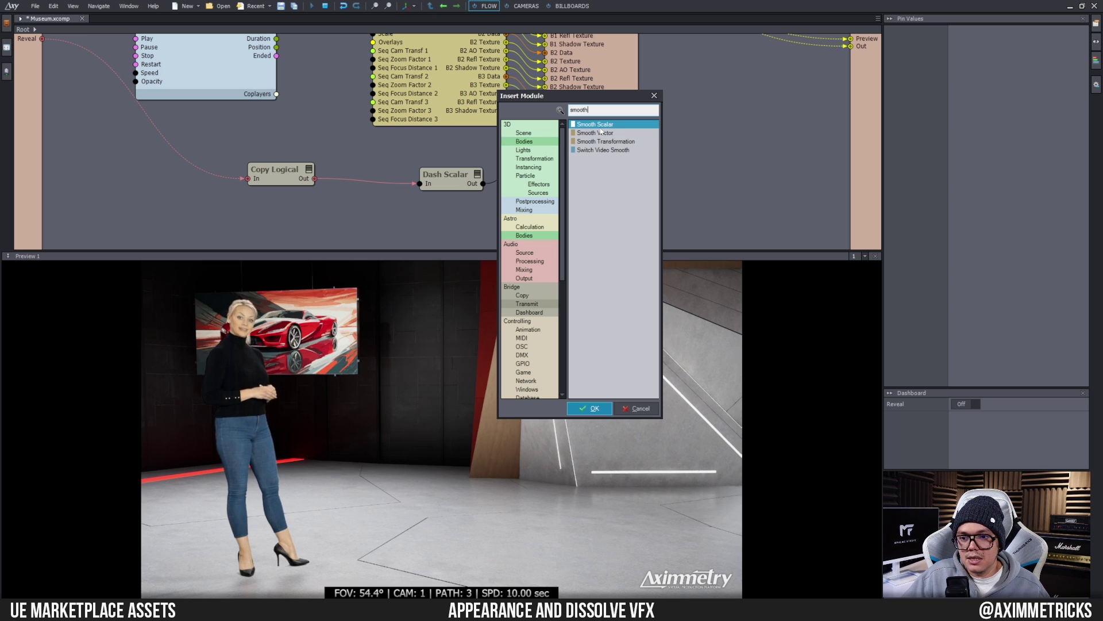
pyautogui.click(590, 408)
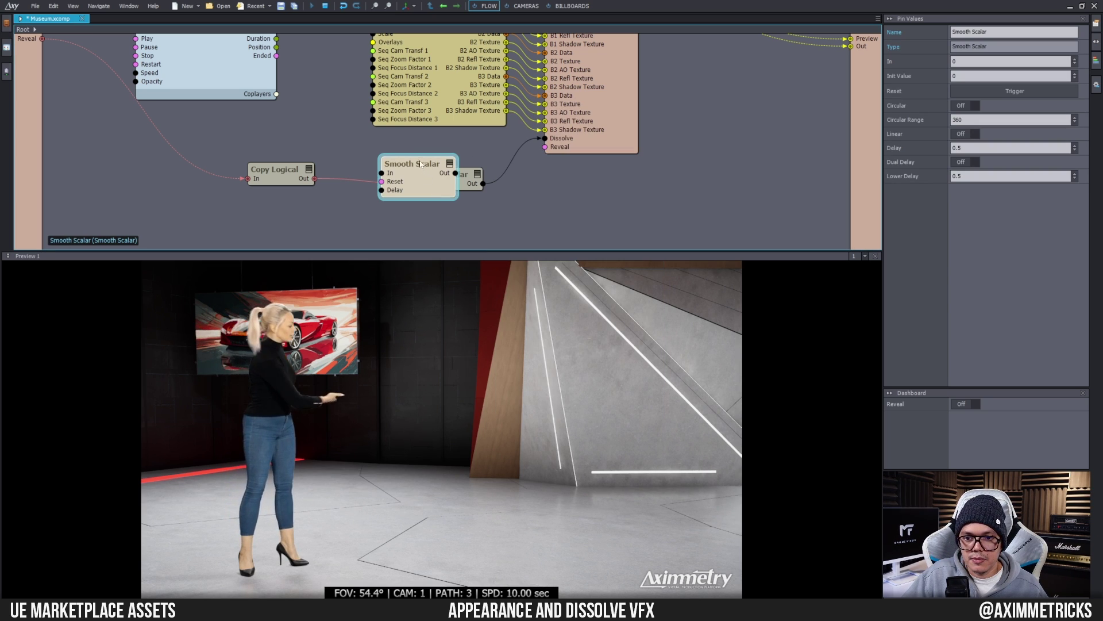
# Step: Wire the Smooth Scalar module between the Copy Logical and Dash Scalar modules and test the Reveal switch
pyautogui.moveTo(420, 159); pyautogui.dragTo(367, 181)
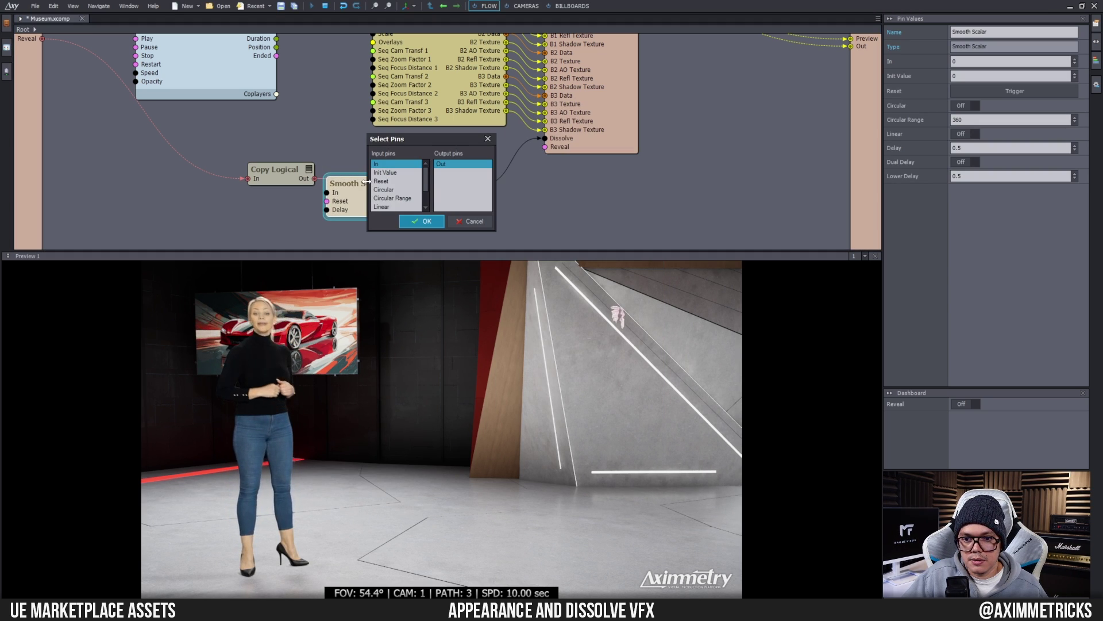
pyautogui.click(425, 219)
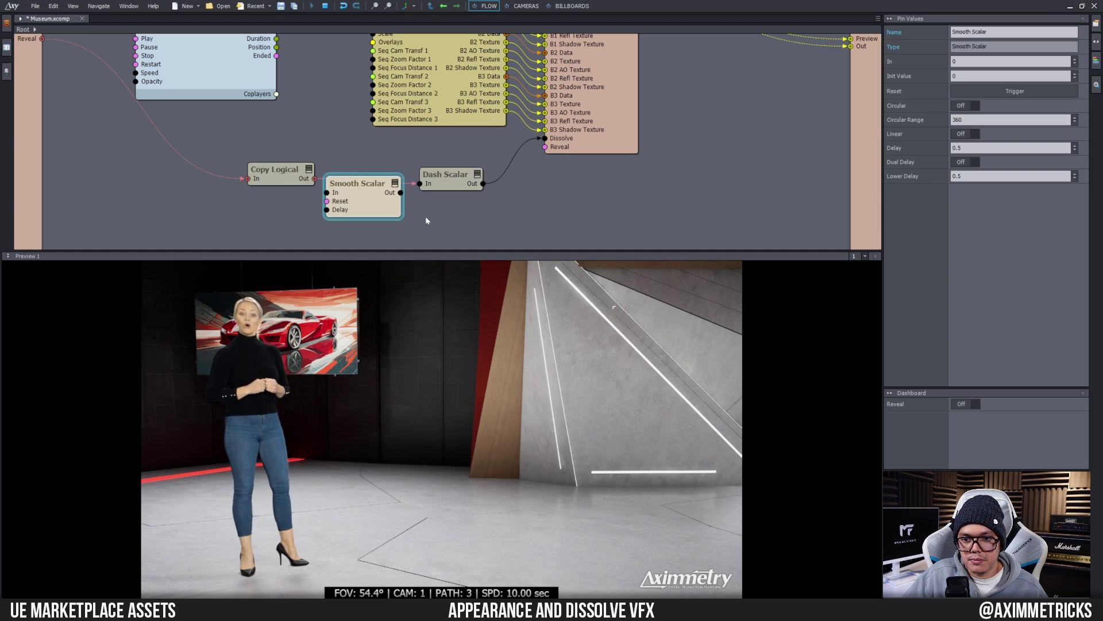
pyautogui.click(965, 406)
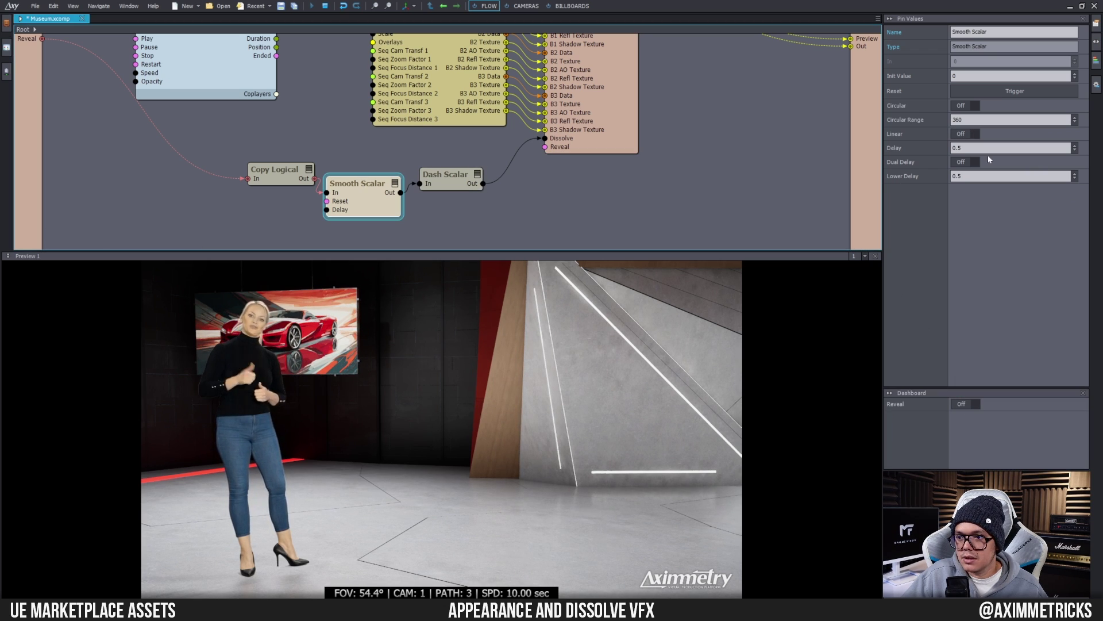
# Step: Set the Smooth Scalar's Delay and Lower Delay to 2 and test the Reveal switch on and off
pyautogui.click(988, 149)
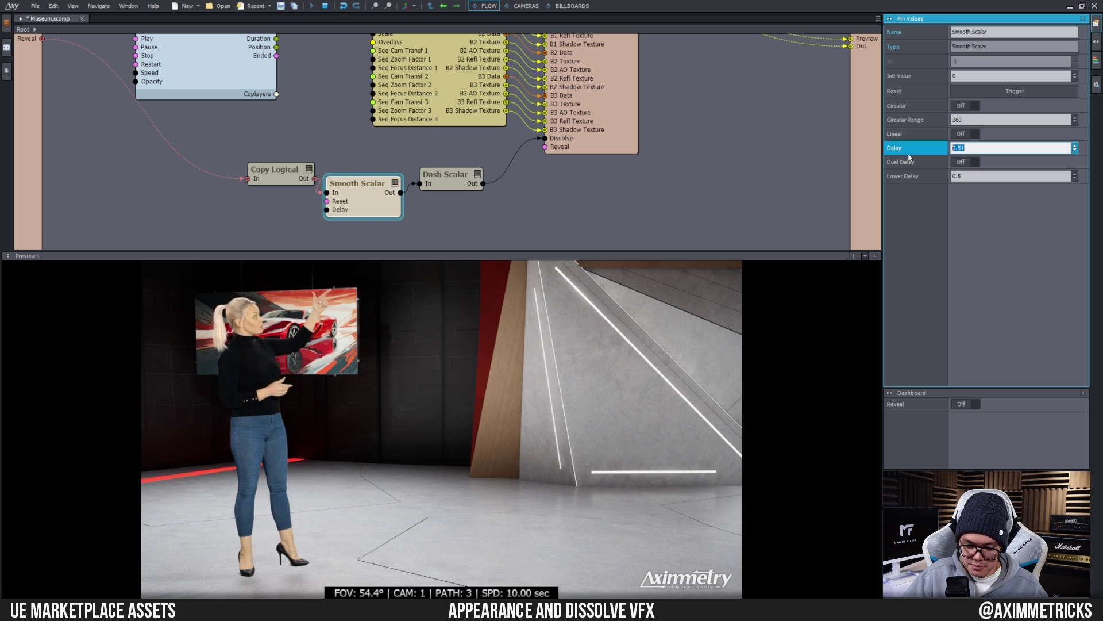
pyautogui.press('BackSpace')
pyautogui.press('BackSpace')
pyautogui.press('BackSpace')
pyautogui.write('2')
pyautogui.press('Tab')
pyautogui.write('2')
pyautogui.press('Return')
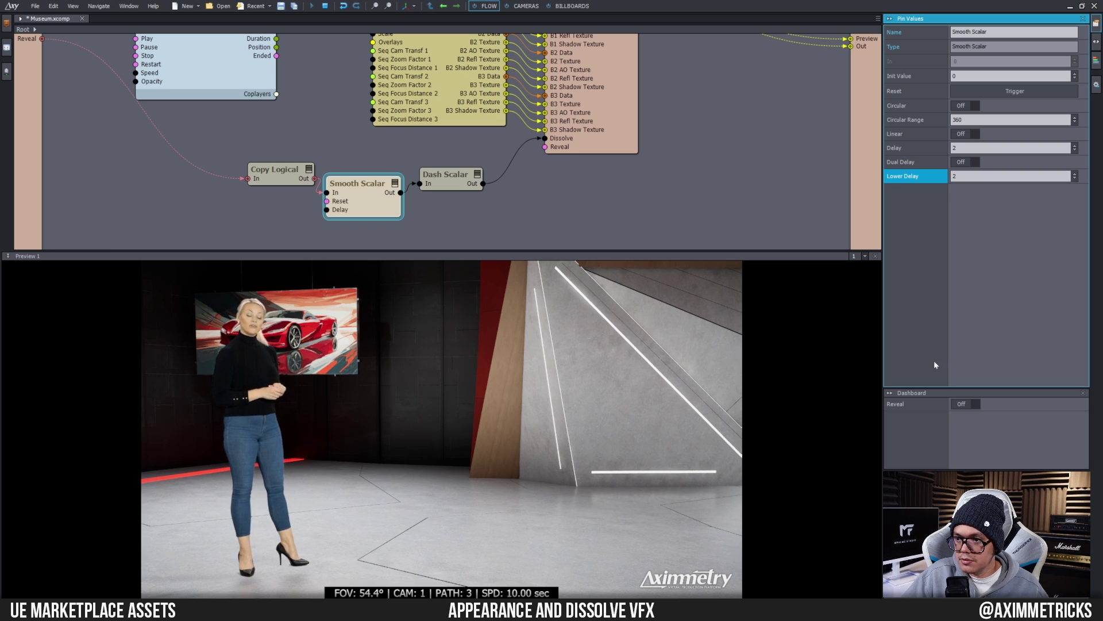
pyautogui.click(966, 404)
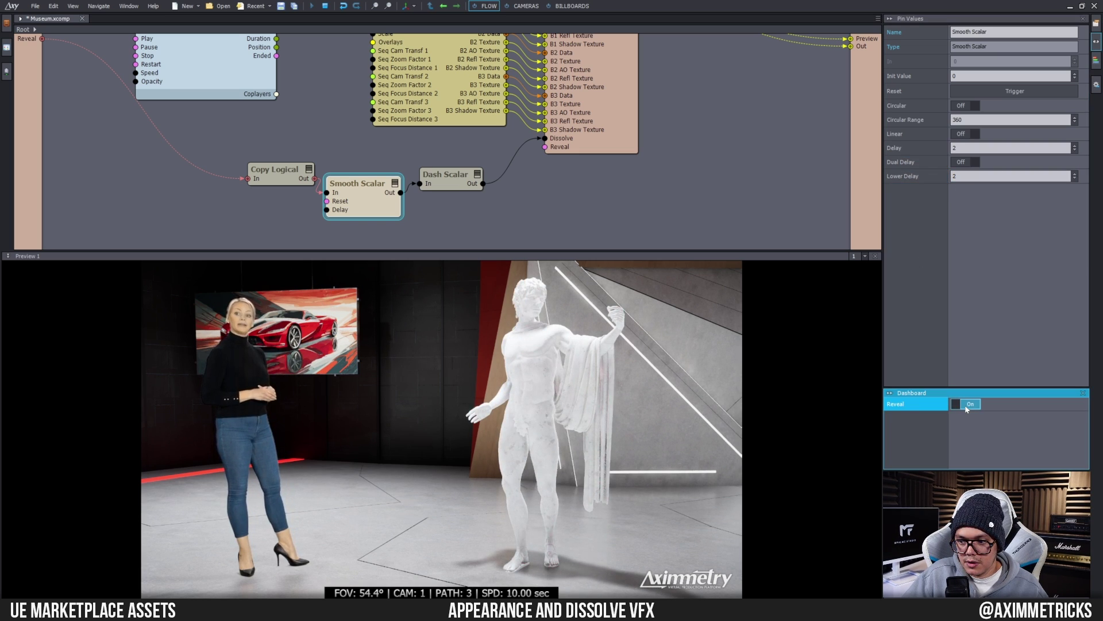
pyautogui.click(969, 404)
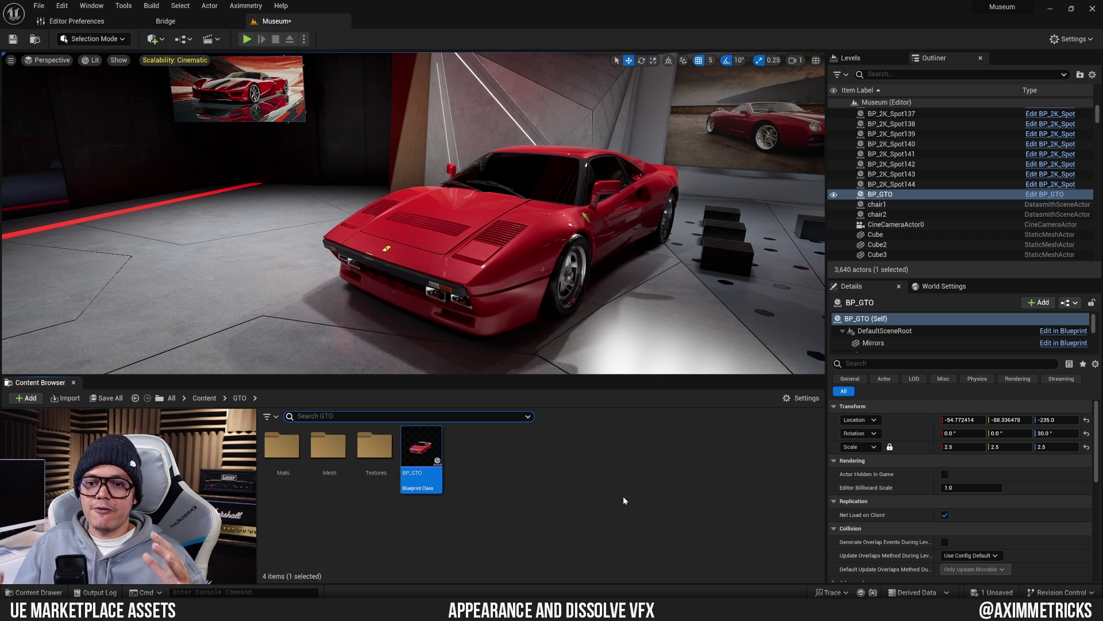
# Step: In Unreal Editor, open the BP_GTO blueprint and examine the car's separate mesh components and their assigned materials
pyautogui.moveTo(420, 448)
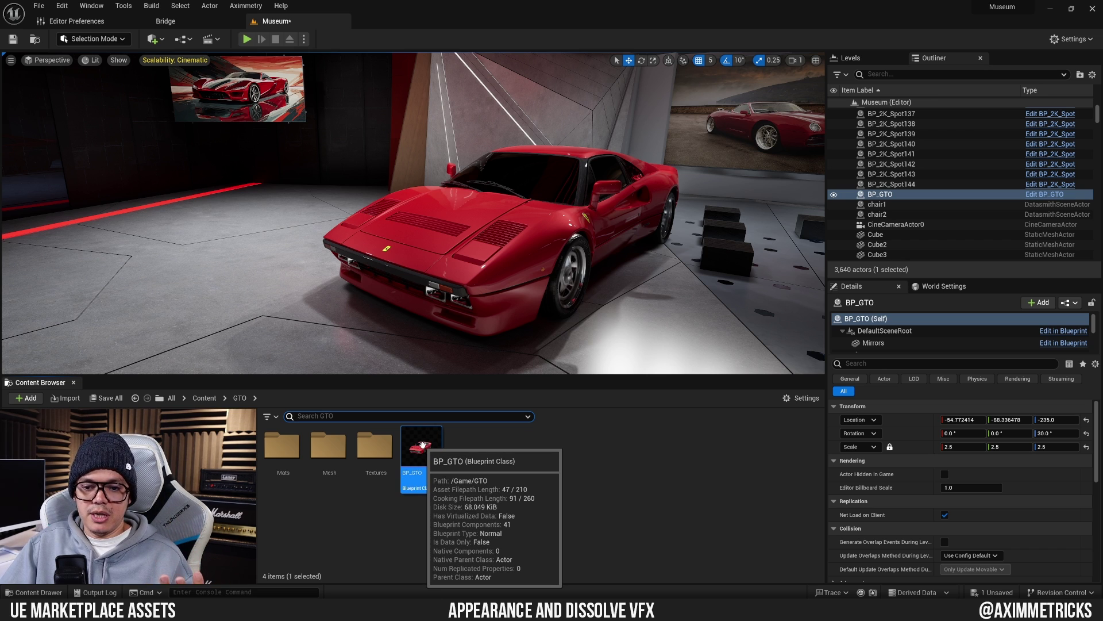
pyautogui.doubleClick(422, 445)
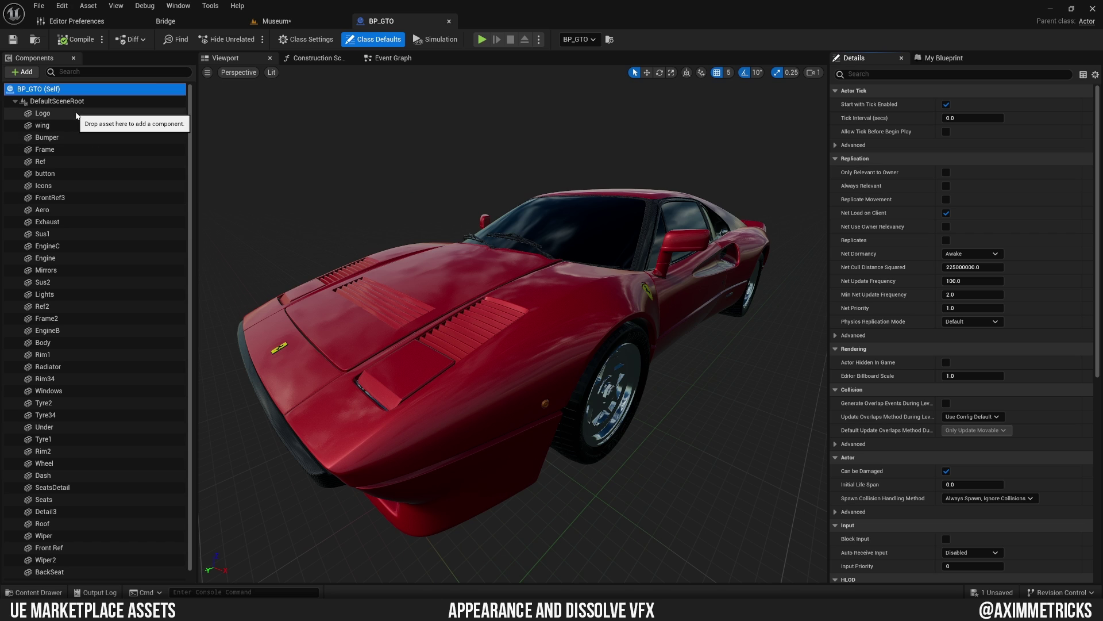
pyautogui.click(44, 114)
pyautogui.click(49, 150)
pyautogui.click(57, 258)
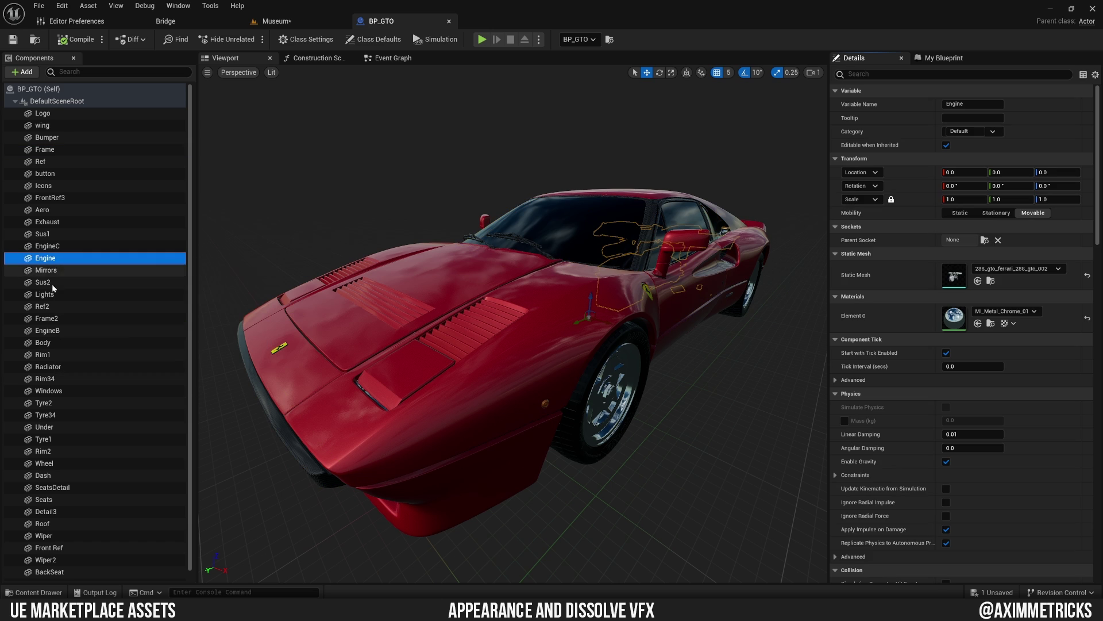
pyautogui.click(65, 293)
pyautogui.press('Down')
pyautogui.press('Down')
pyautogui.press('Down')
pyautogui.press('Down')
pyautogui.click(64, 292)
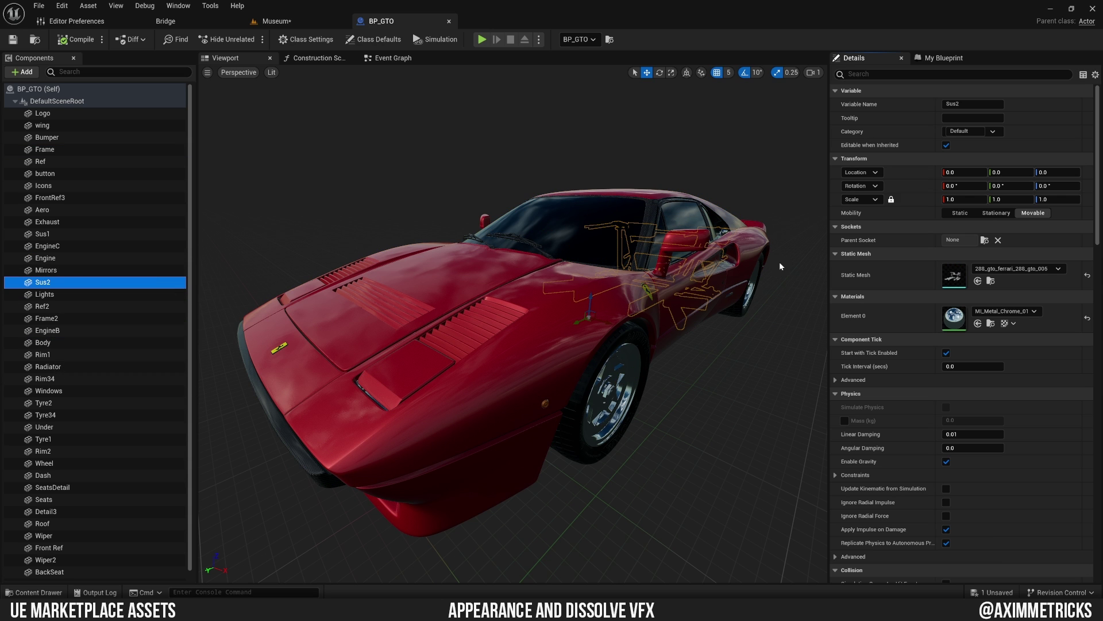
pyautogui.click(75, 330)
pyautogui.click(75, 379)
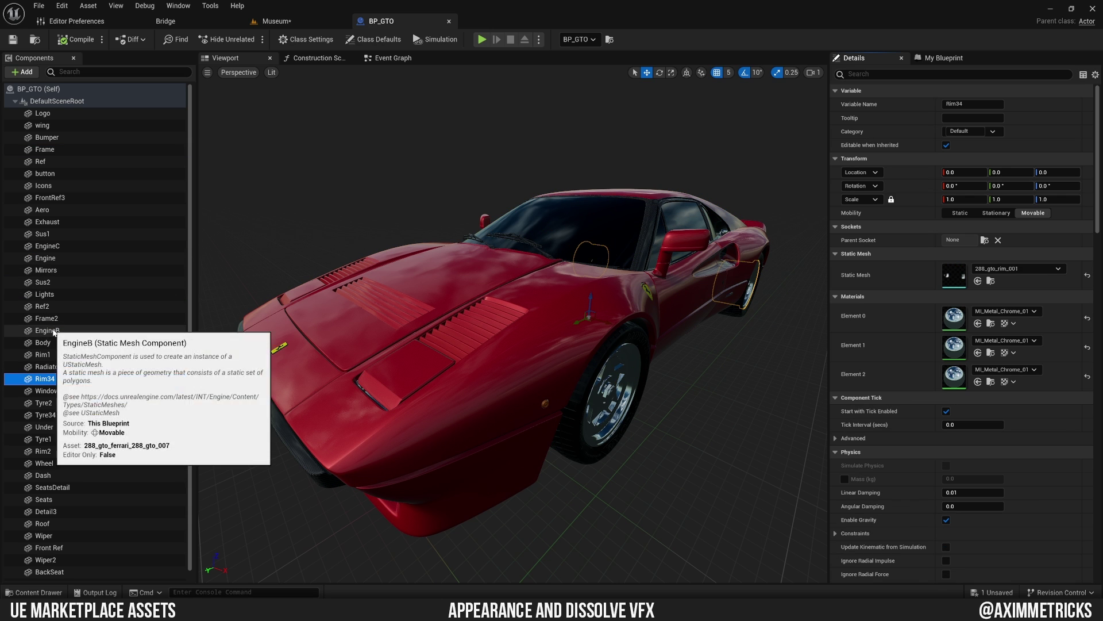
pyautogui.moveTo(478, 288); pyautogui.dragTo(442, 284, button='right')
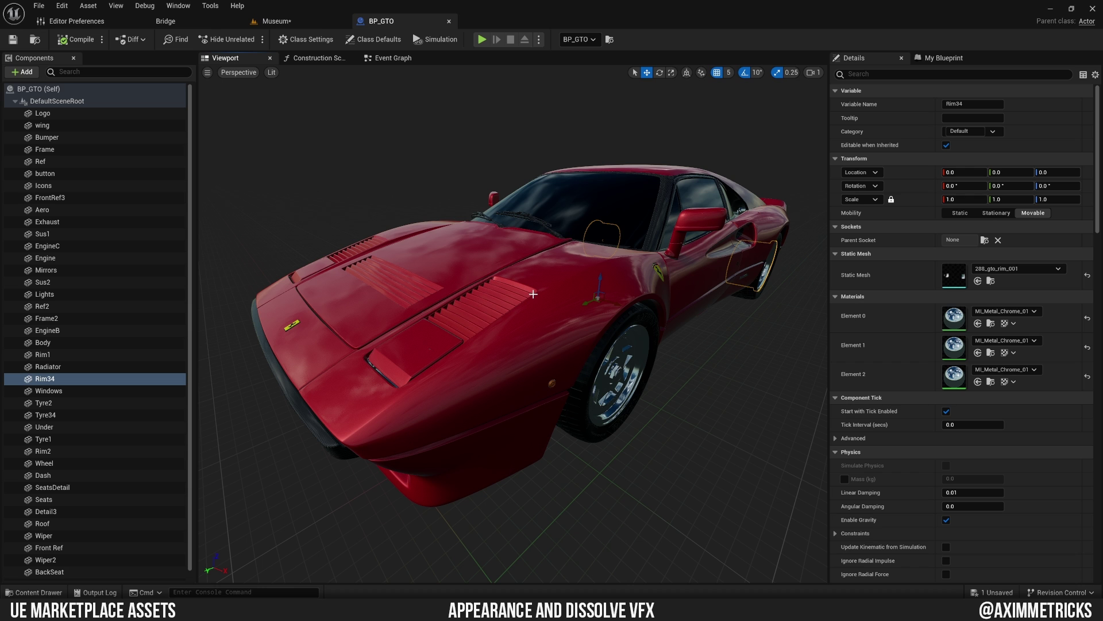
pyautogui.moveTo(537, 294); pyautogui.dragTo(512, 291, button='right')
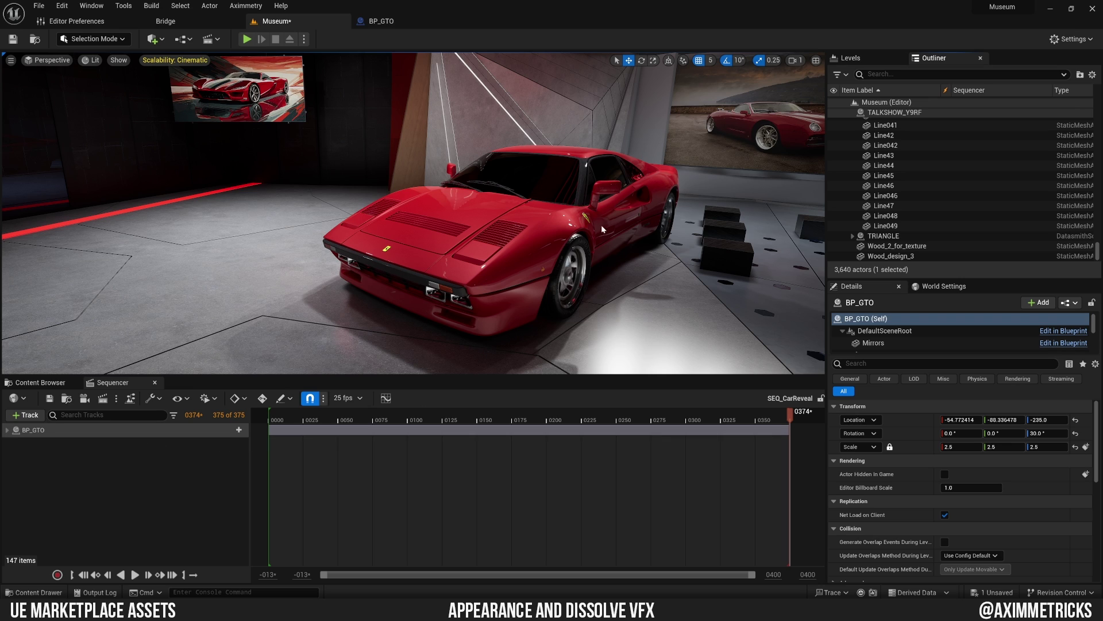
# Step: Expand the BP_GTO track in SEQ_CarReveal, review the components' FX IO material tracks, and scrub back to frame 136
pyautogui.click(525, 241)
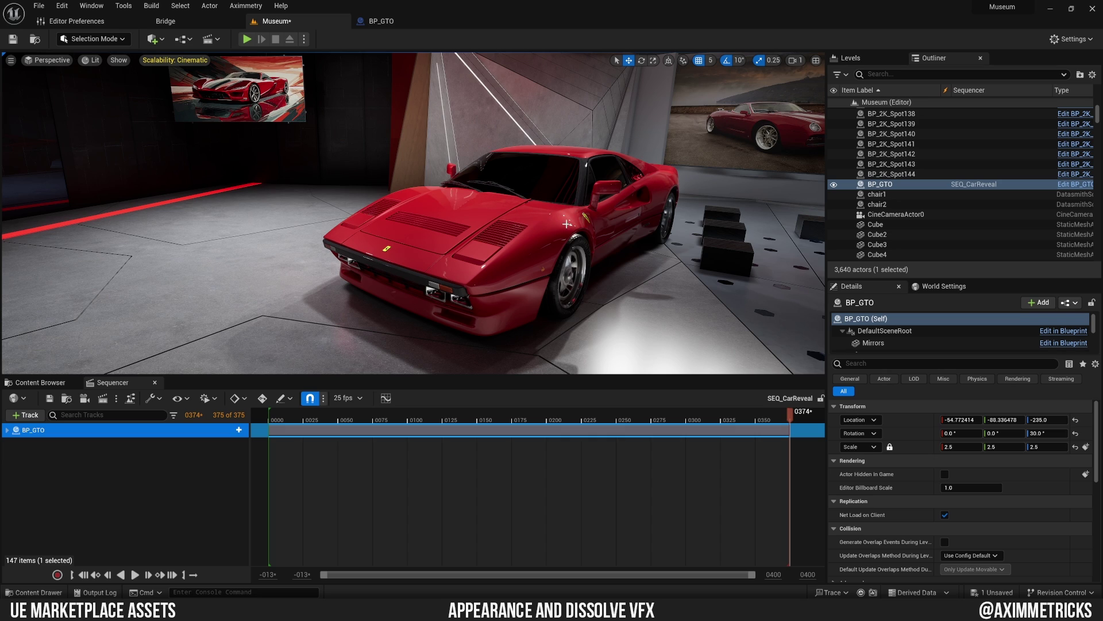
pyautogui.click(7, 430)
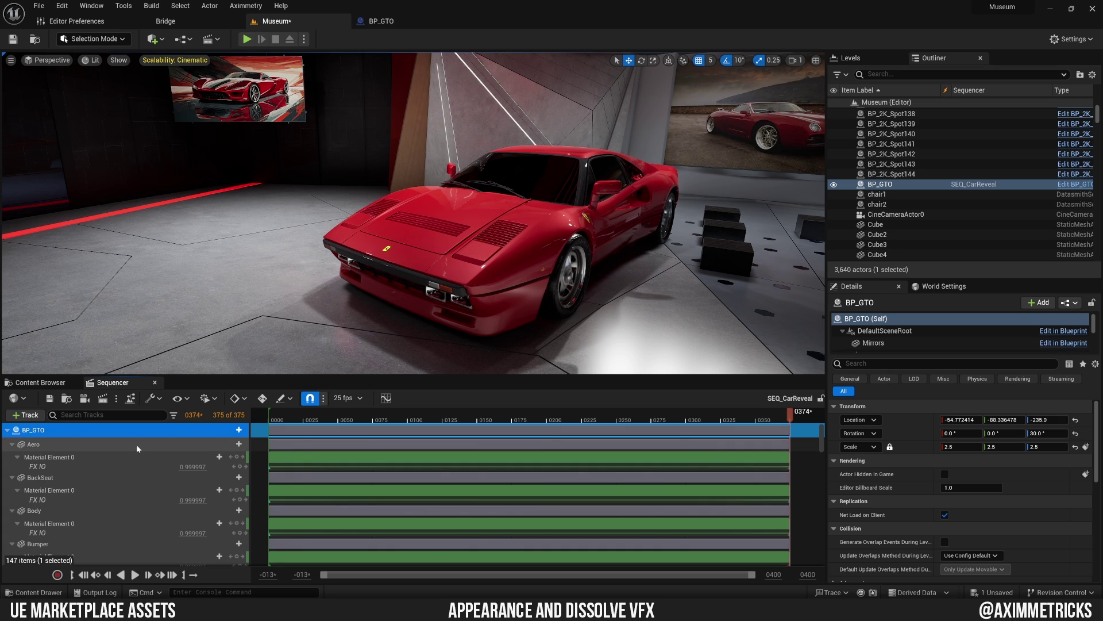
pyautogui.scroll(-2, 119, 481)
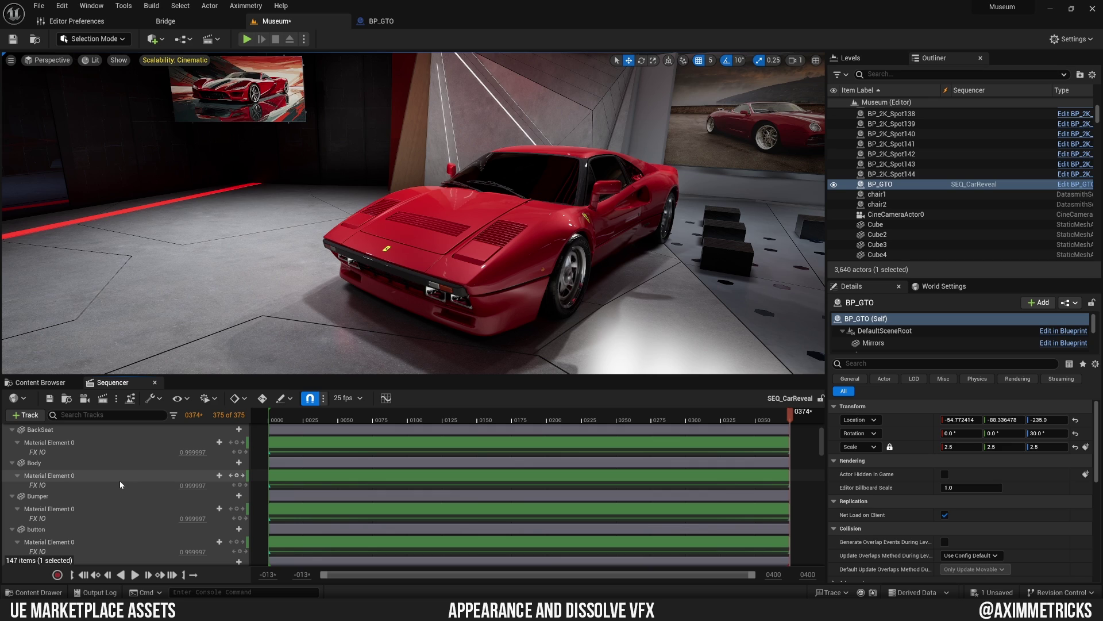
pyautogui.scroll(2, 119, 480)
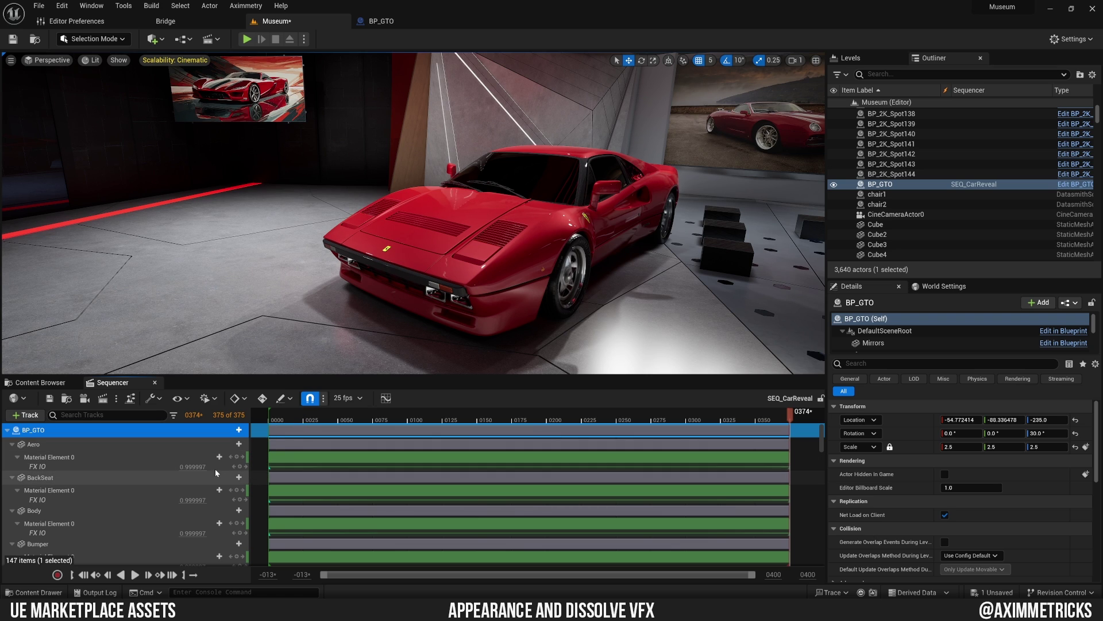
pyautogui.moveTo(775, 420); pyautogui.dragTo(458, 446)
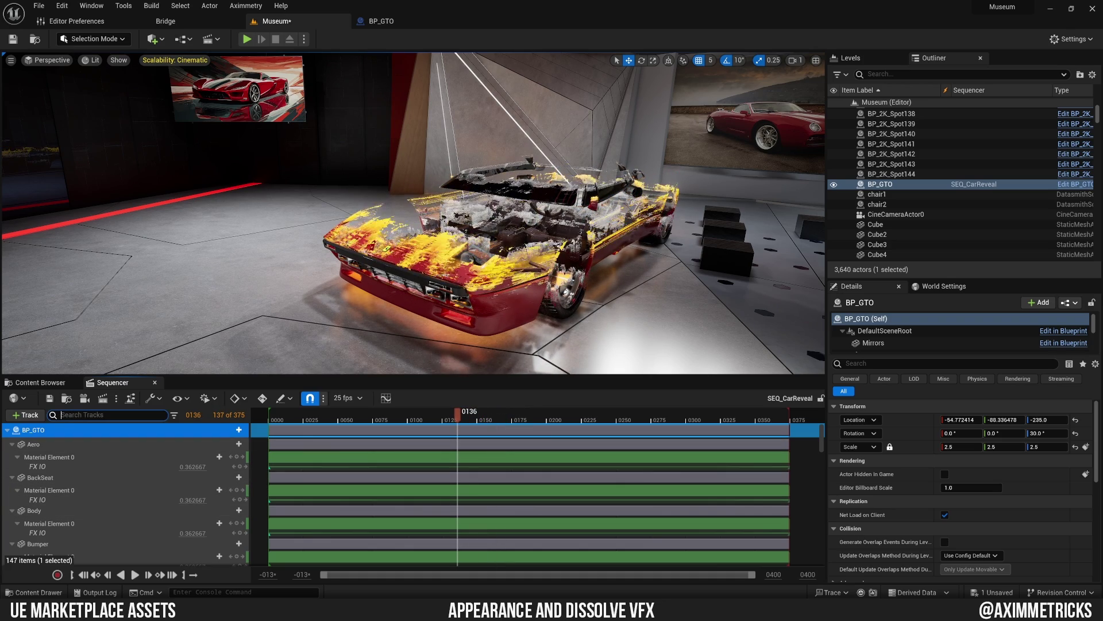
# Step: Filter the tracks by "body", try moving the Body's first FX IO key to frame 171, and scrub to preview the reveal timing
pyautogui.write('body')
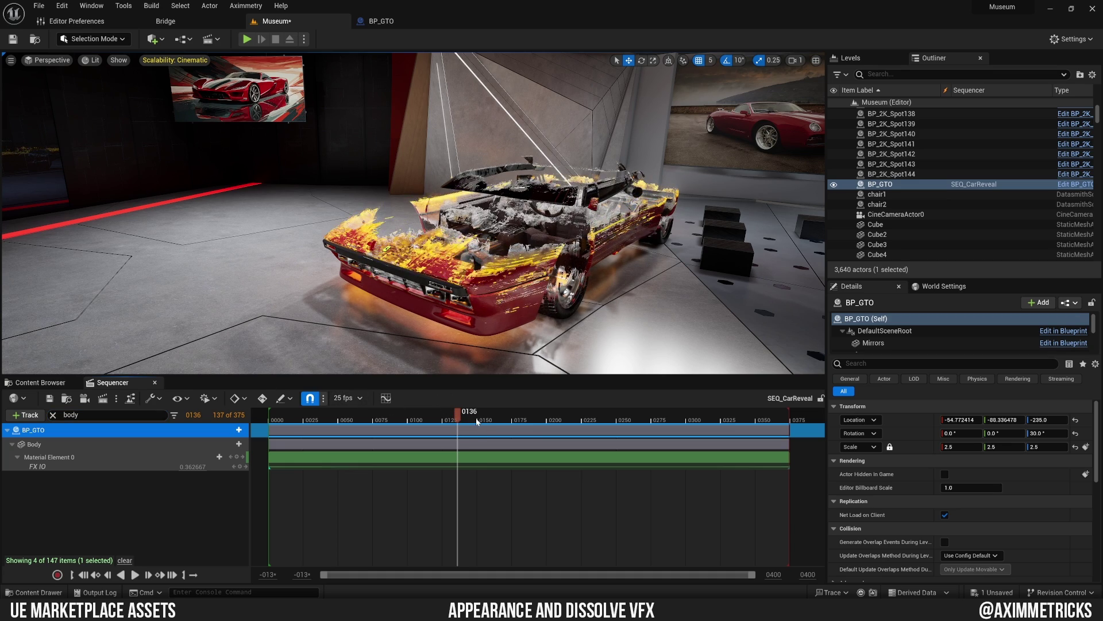
pyautogui.moveTo(477, 422); pyautogui.dragTo(486, 420)
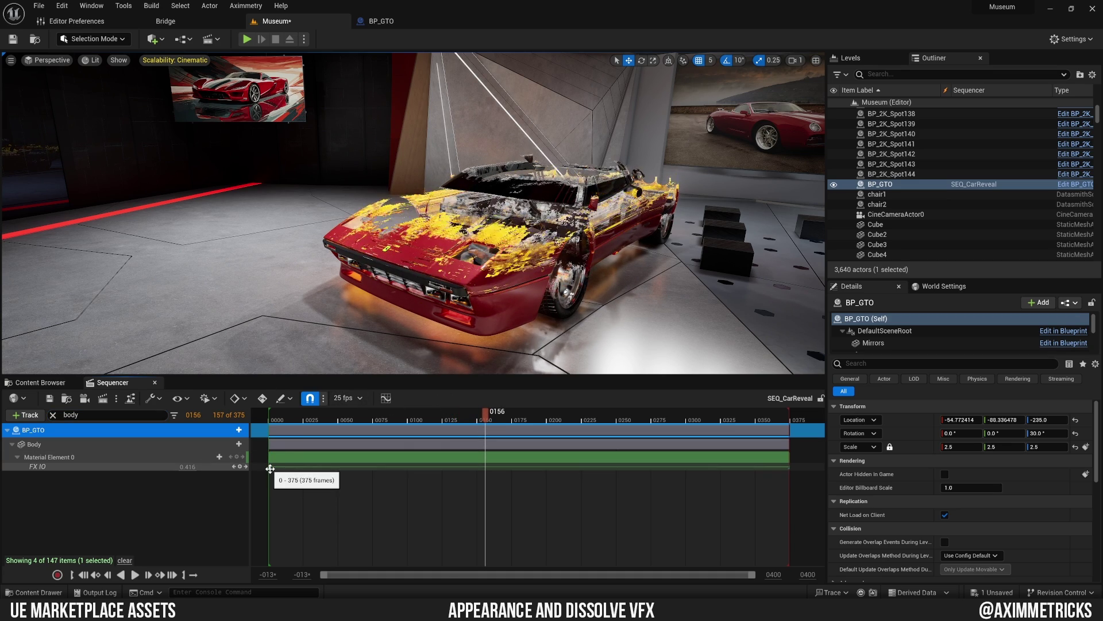
pyautogui.moveTo(270, 468); pyautogui.dragTo(508, 473)
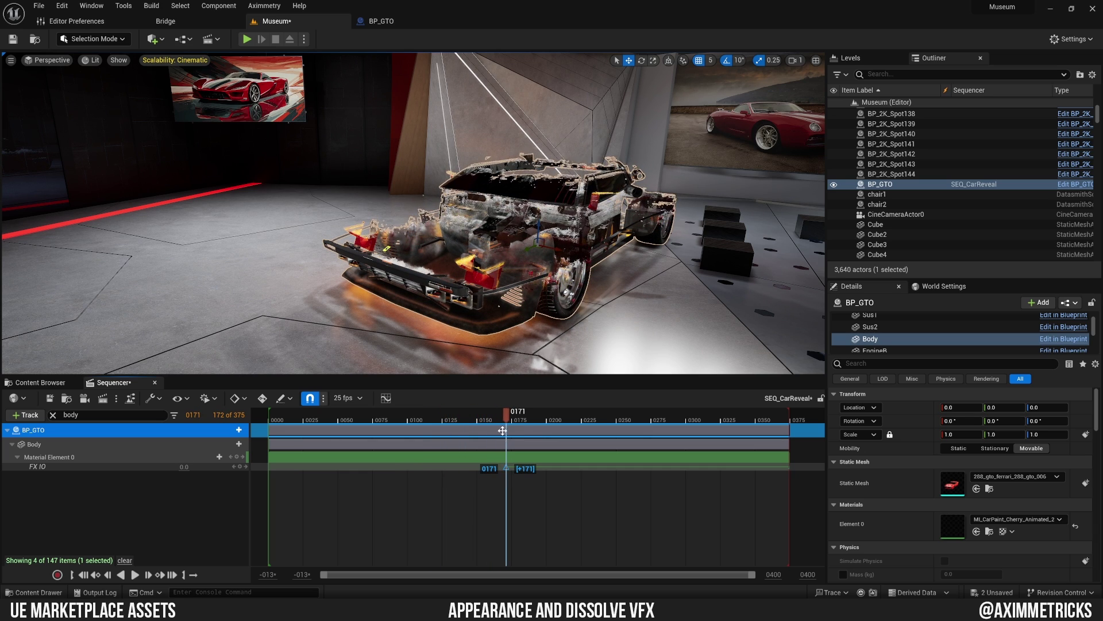
pyautogui.moveTo(505, 411); pyautogui.dragTo(428, 426)
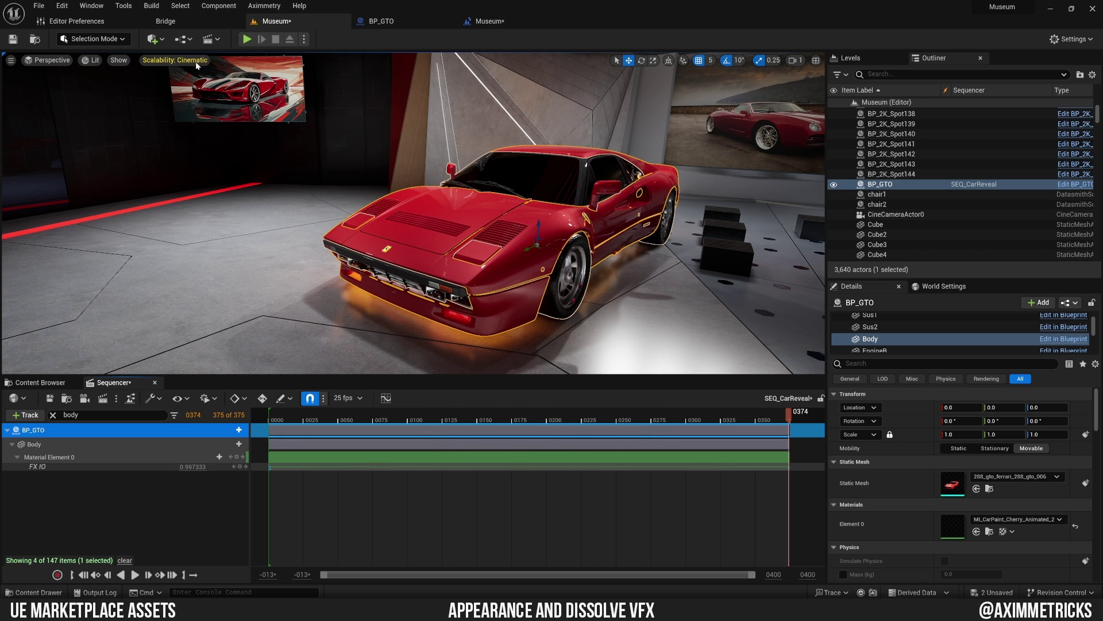
# Step: Open the Museum level's Level Blueprint
pyautogui.click(183, 38)
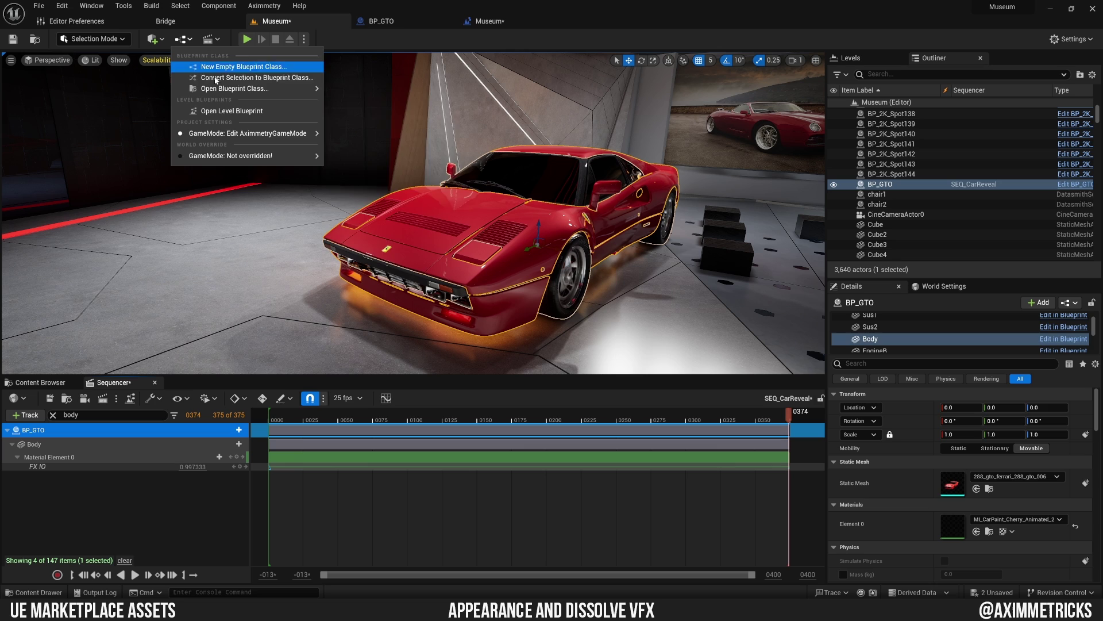
pyautogui.click(232, 112)
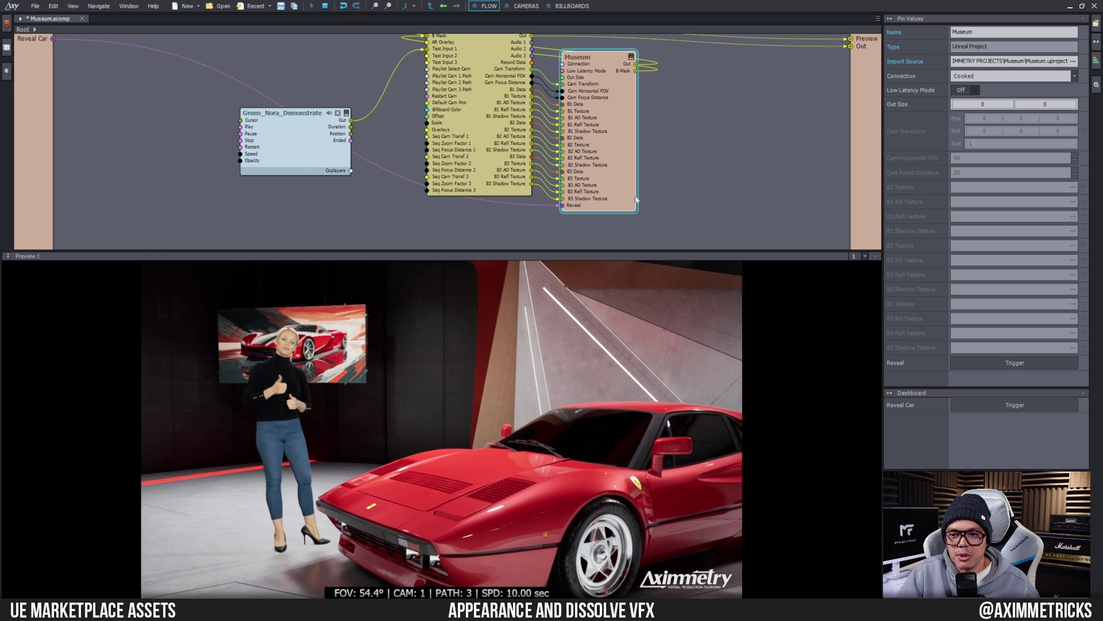
# Step: Switch to Aximmetry and fire the Reveal Car and Reveal triggers to test the car's appearance effect
pyautogui.click(977, 407)
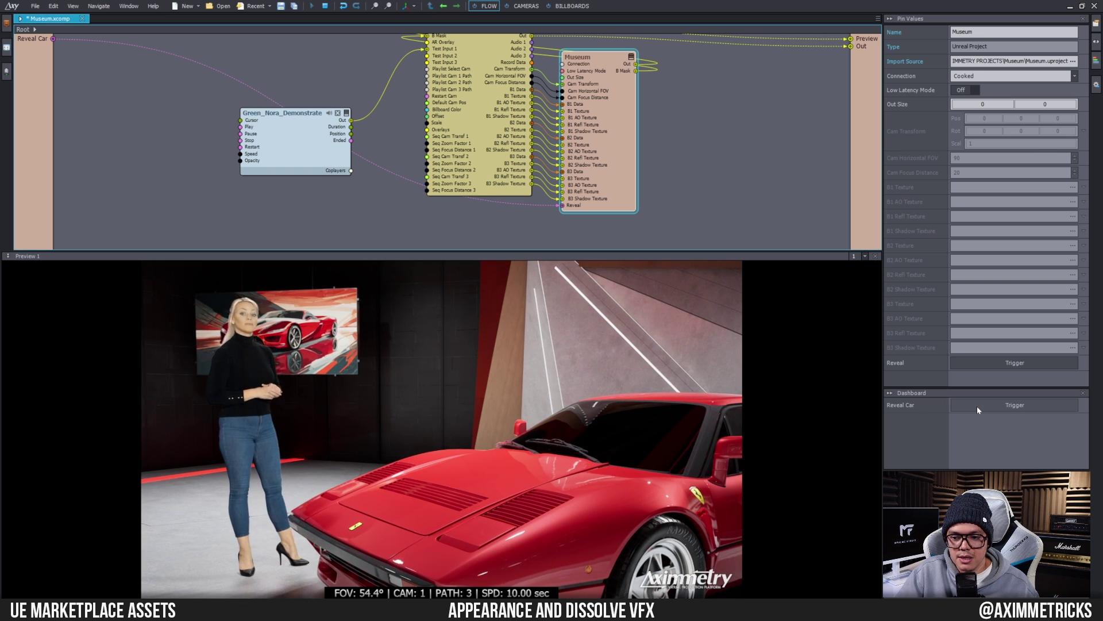
pyautogui.click(992, 369)
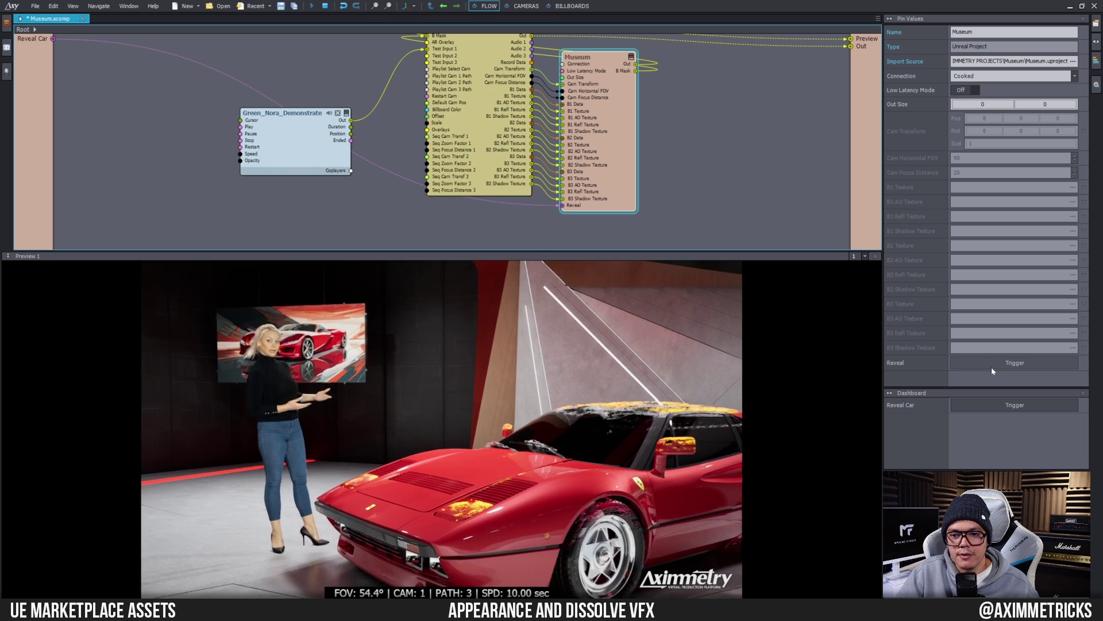